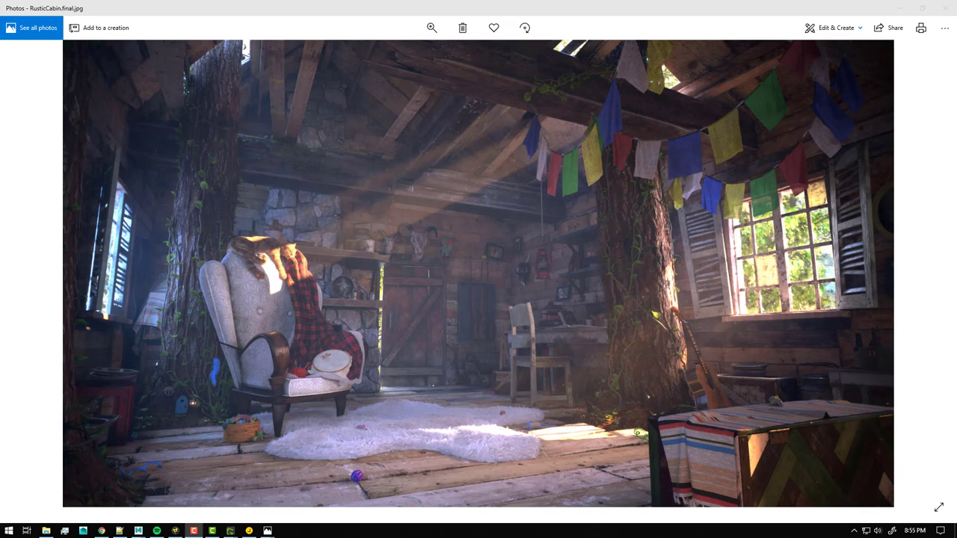
# View the foggy Final_fog.jpg render, then switch to the RusticCabin.comp composite in Fusion.
pyautogui.press('Right')
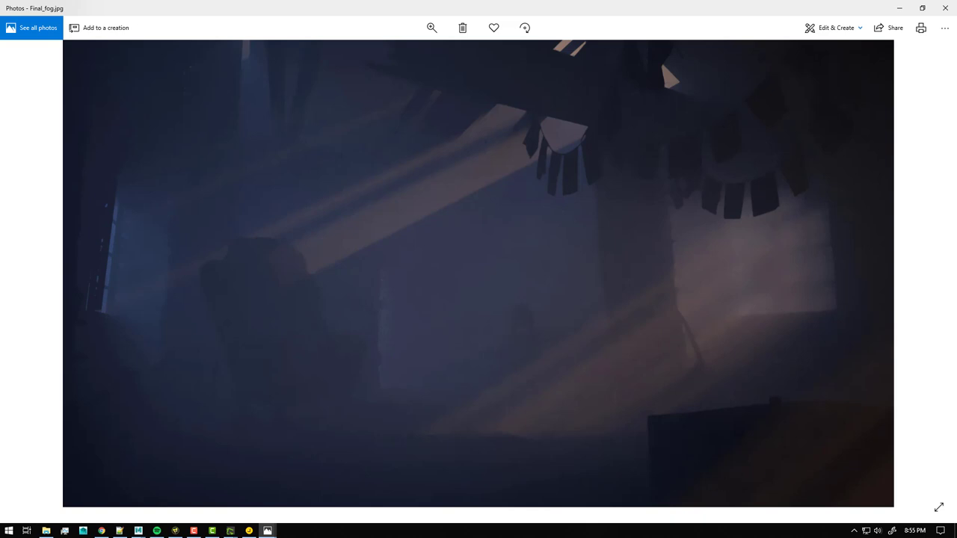
pyautogui.hotkey('alt', 'Tab')
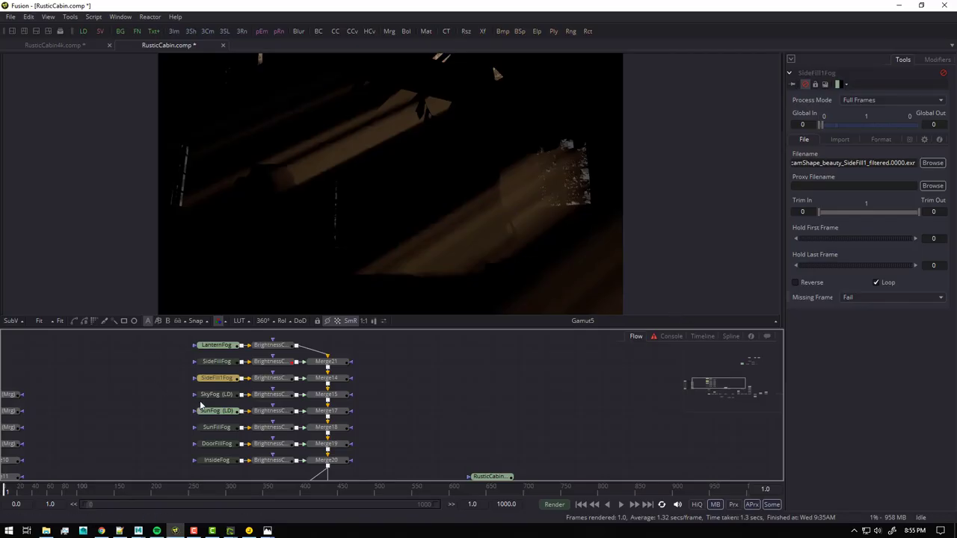
# Pass through the fog Loaders so only SideFill1Fog stays active for preview.
pyautogui.click(216, 410)
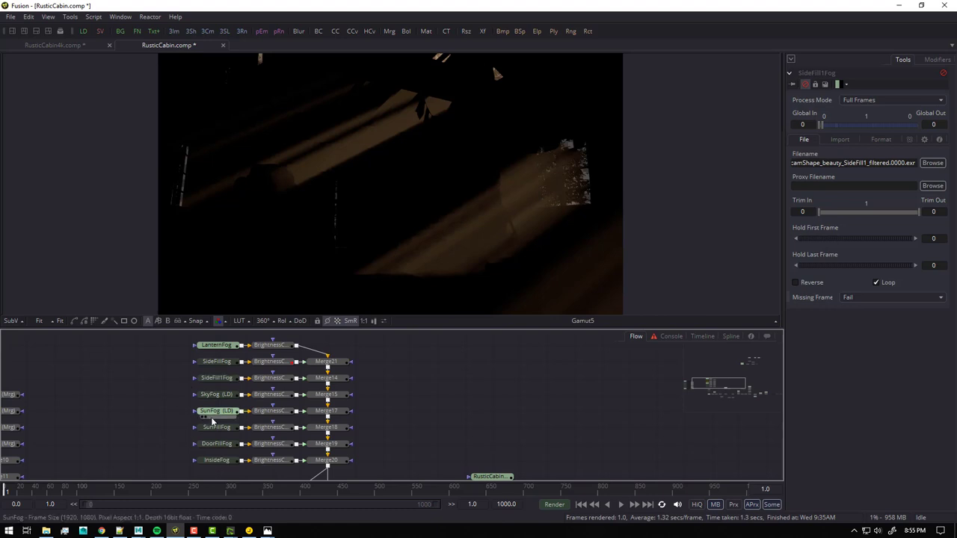
pyautogui.moveTo(170, 354); pyautogui.dragTo(224, 477)
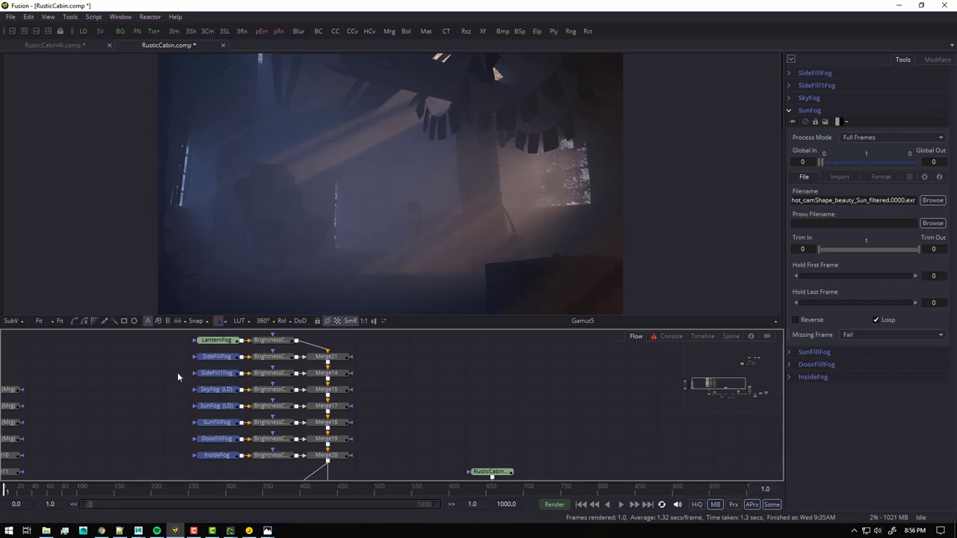
pyautogui.moveTo(159, 364); pyautogui.dragTo(223, 457)
pyautogui.hotkey('ctrl', 'p')
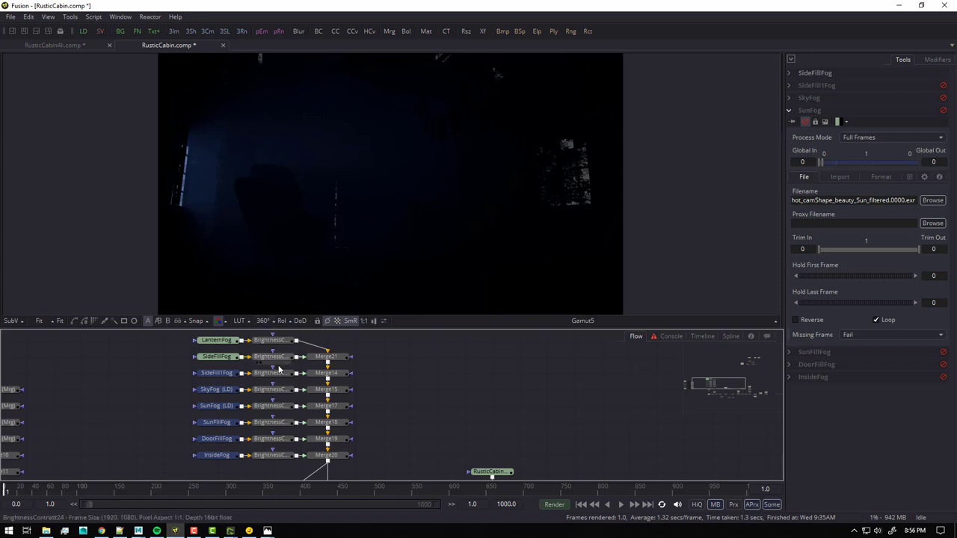
pyautogui.click(217, 357)
pyautogui.hotkey('ctrl', 'p')
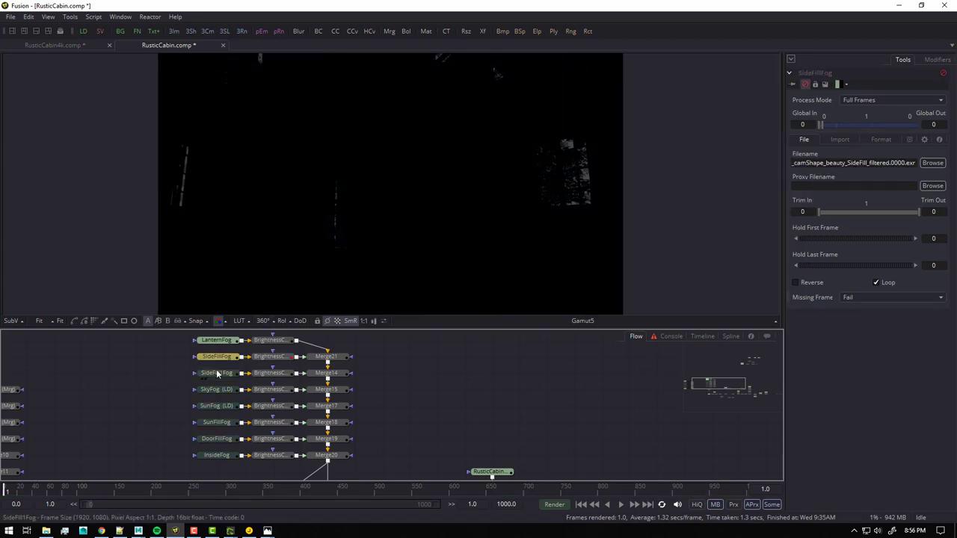
pyautogui.click(217, 373)
pyautogui.hotkey('ctrl', 'p')
# Test the SideFill1Fog and SunFog gains, reset SunFog gain to 1.0, and return to Maya.
pyautogui.click(269, 373)
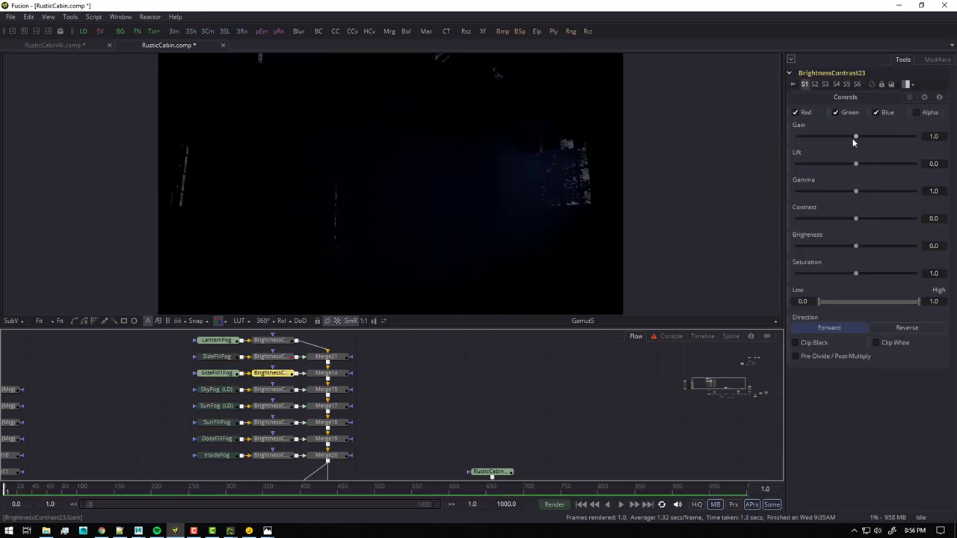
pyautogui.moveTo(855, 136)
pyautogui.mouseDown()
pyautogui.moveTo(918, 138)
pyautogui.moveTo(843, 141)
pyautogui.moveTo(856, 145)
pyautogui.mouseUp()
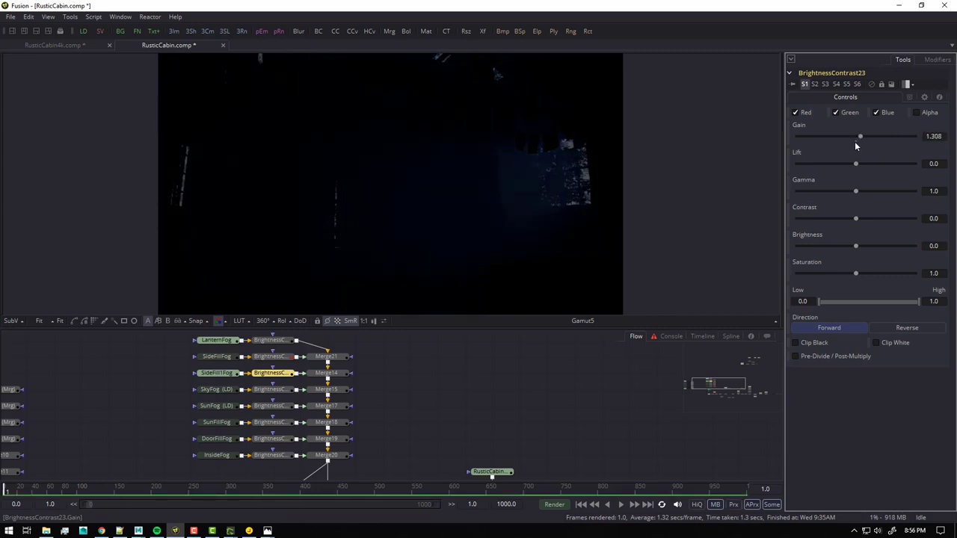
pyautogui.click(217, 373)
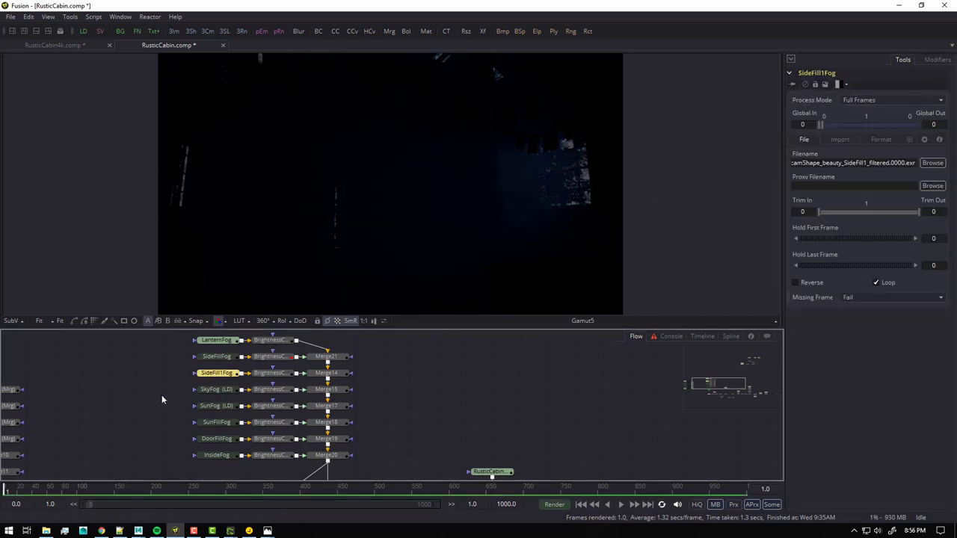
pyautogui.click(216, 406)
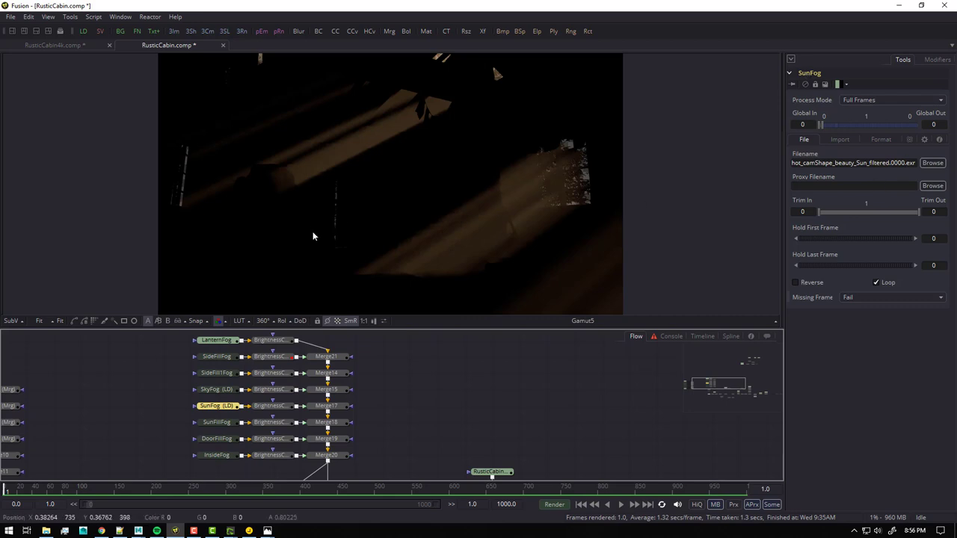
pyautogui.click(270, 406)
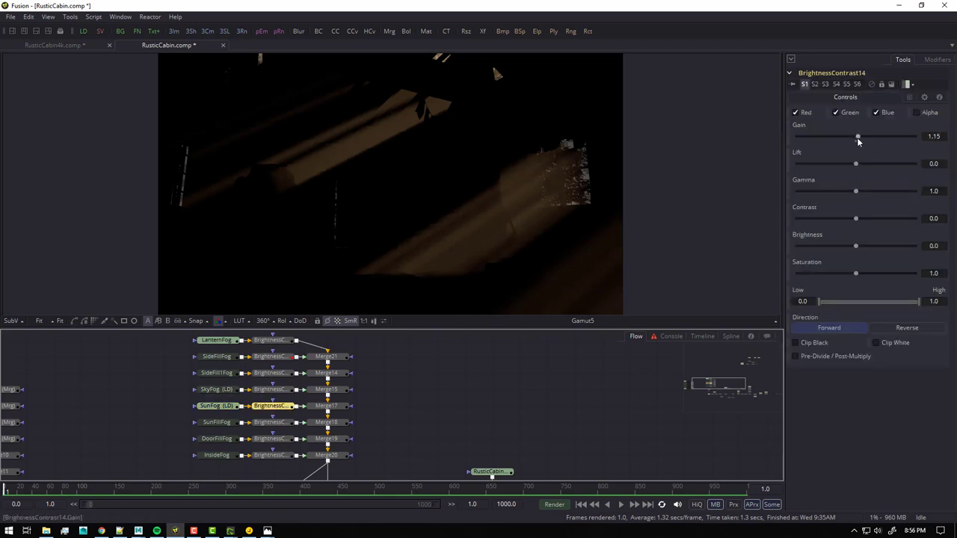
pyautogui.moveTo(857, 137); pyautogui.dragTo(882, 138)
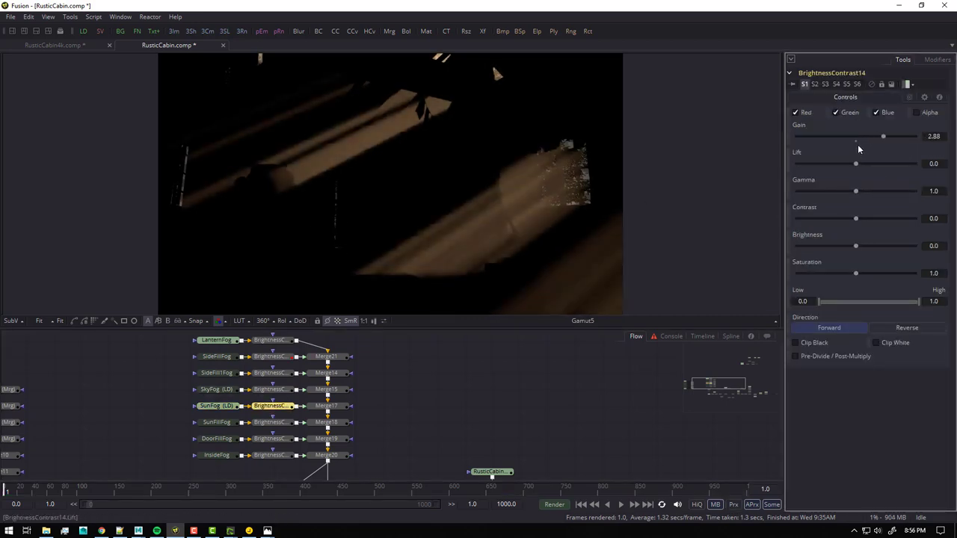
pyautogui.click(856, 141)
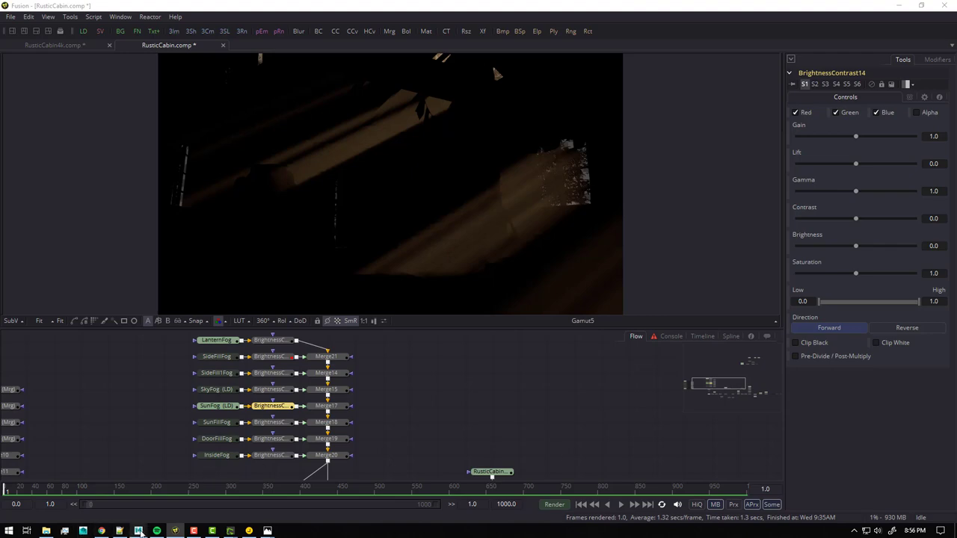
pyautogui.moveTo(138, 531)
pyautogui.click(204, 503)
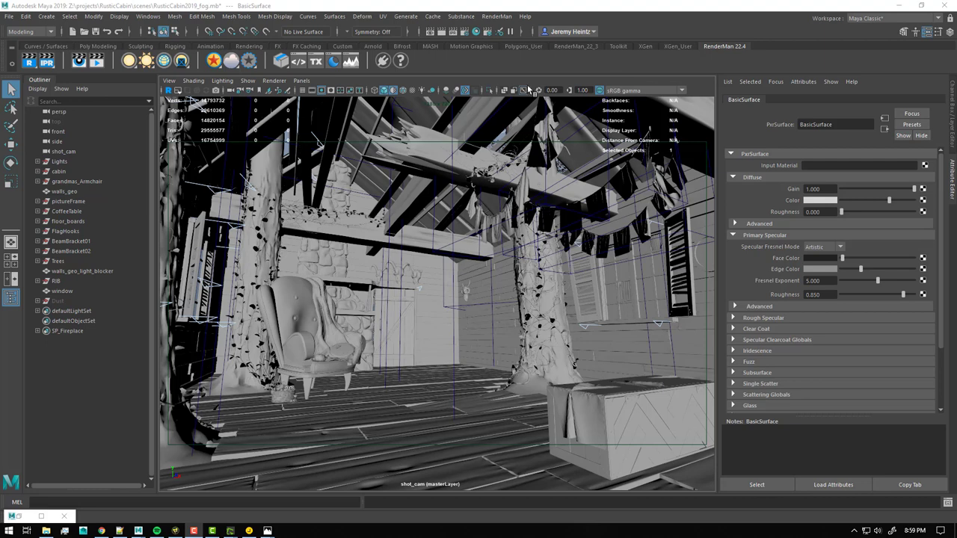
# Check Render Setup, then switch the viewport from shot_cam to the persp camera via the hotbox.
pyautogui.click(487, 32)
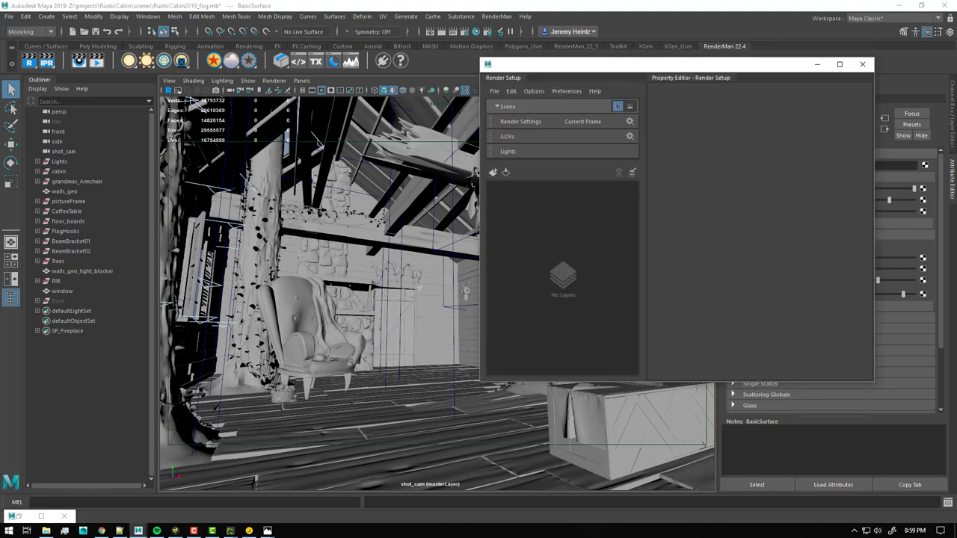
pyautogui.click(861, 64)
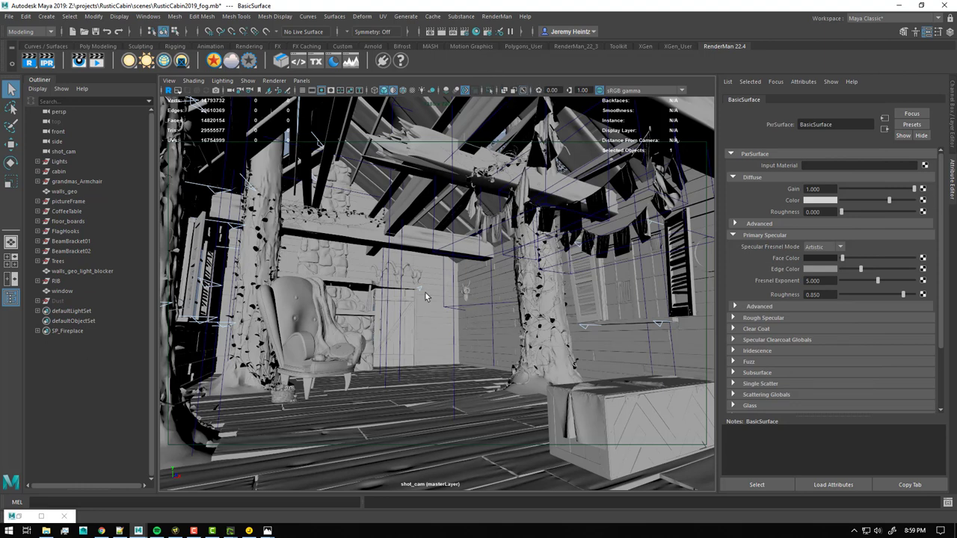
pyautogui.press('space')
pyautogui.moveTo(428, 298); pyautogui.dragTo(404, 328)
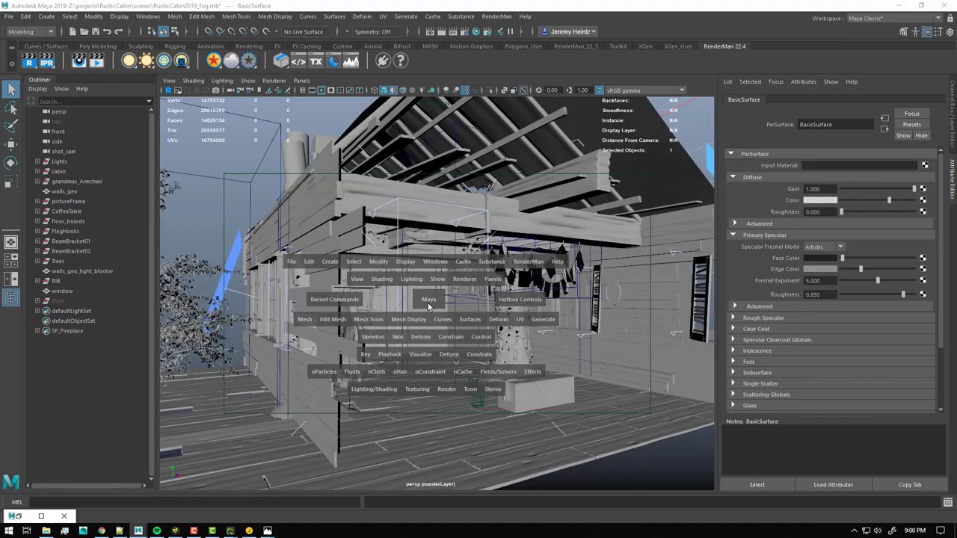
# Add a cube volume primitive (box1) to the cabin scene.
pyautogui.press('a')
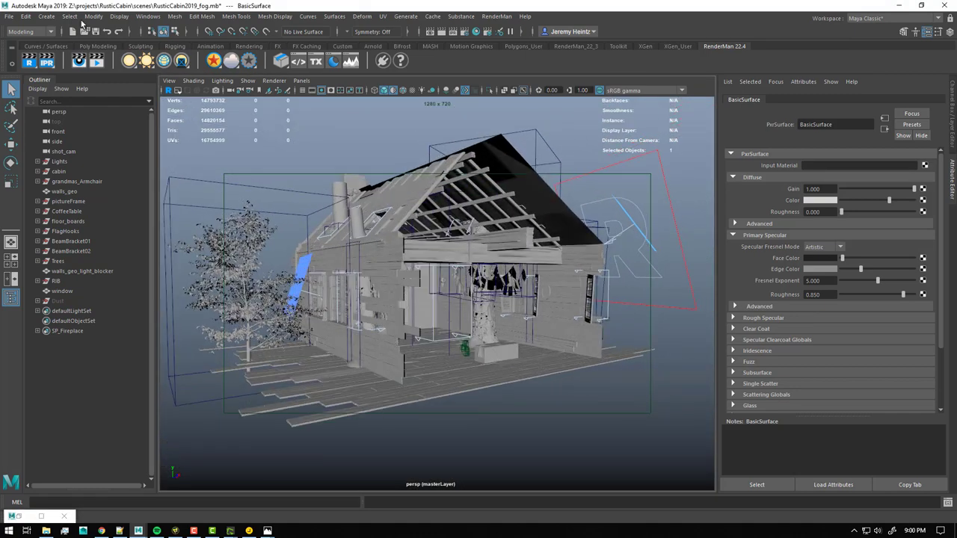
pyautogui.click(47, 15)
pyautogui.moveTo(149, 62)
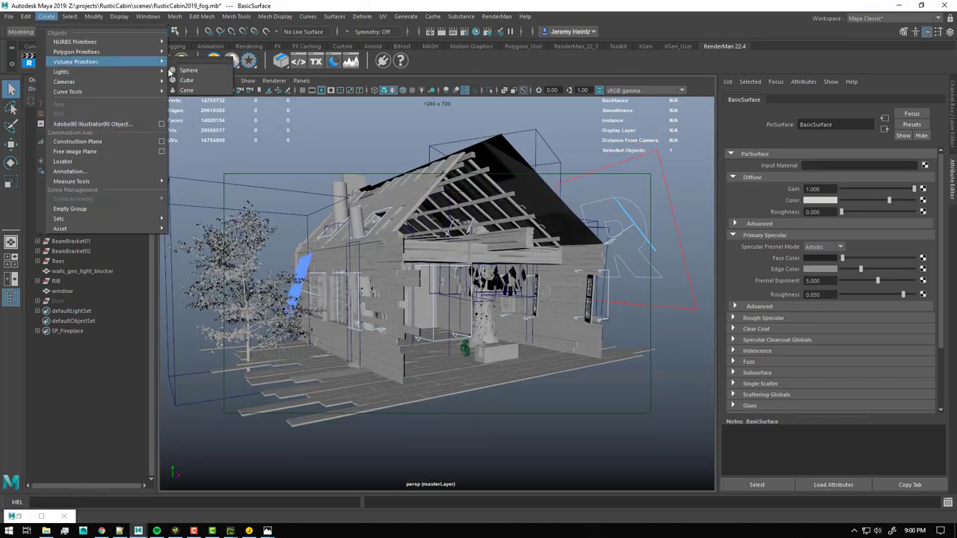
pyautogui.click(187, 80)
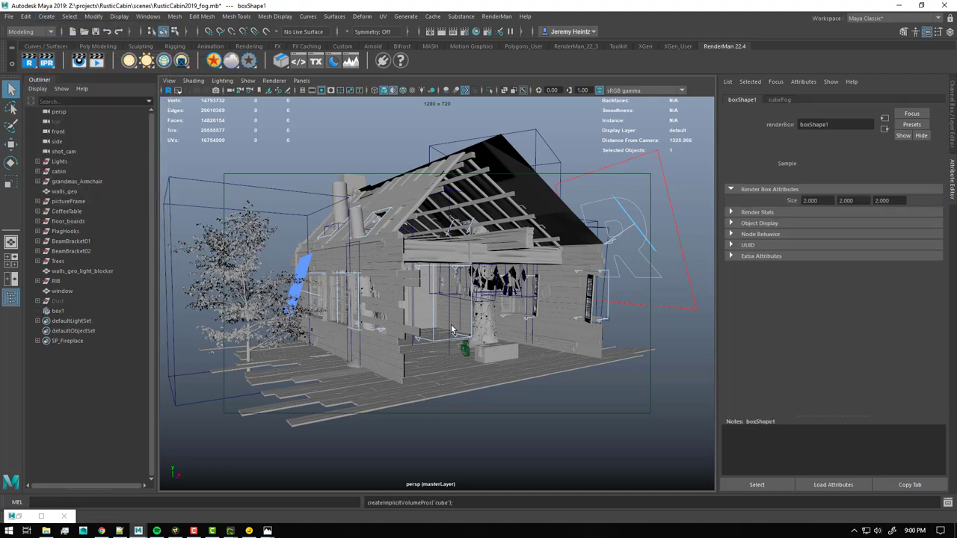
pyautogui.keyDown('alt'); pyautogui.moveTo(451, 328); pyautogui.dragTo(591, 377); pyautogui.keyUp('alt')
# Raise the box along Y and shrink it vertically.
pyautogui.press('r')
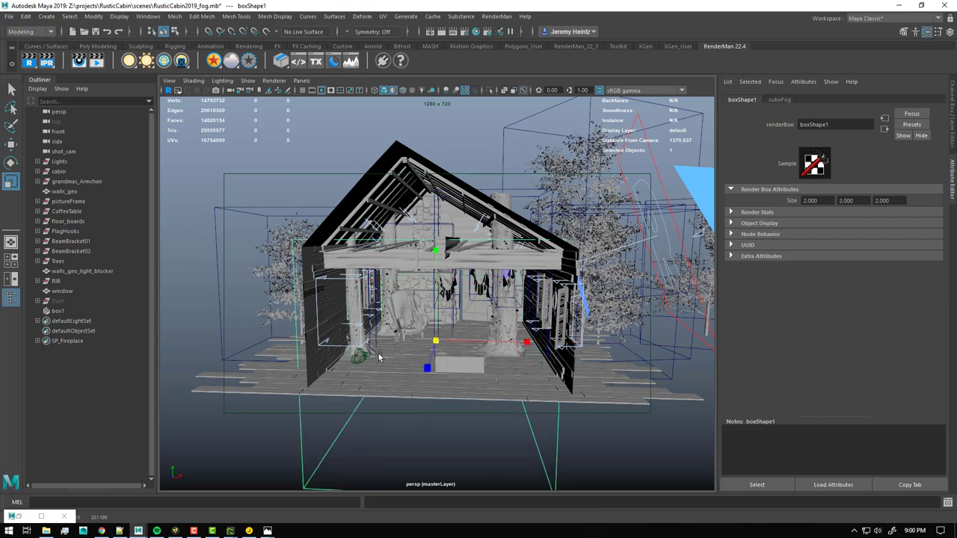
pyautogui.keyDown('alt'); pyautogui.moveTo(379, 357); pyautogui.dragTo(413, 221); pyautogui.keyUp('alt')
pyautogui.press('w')
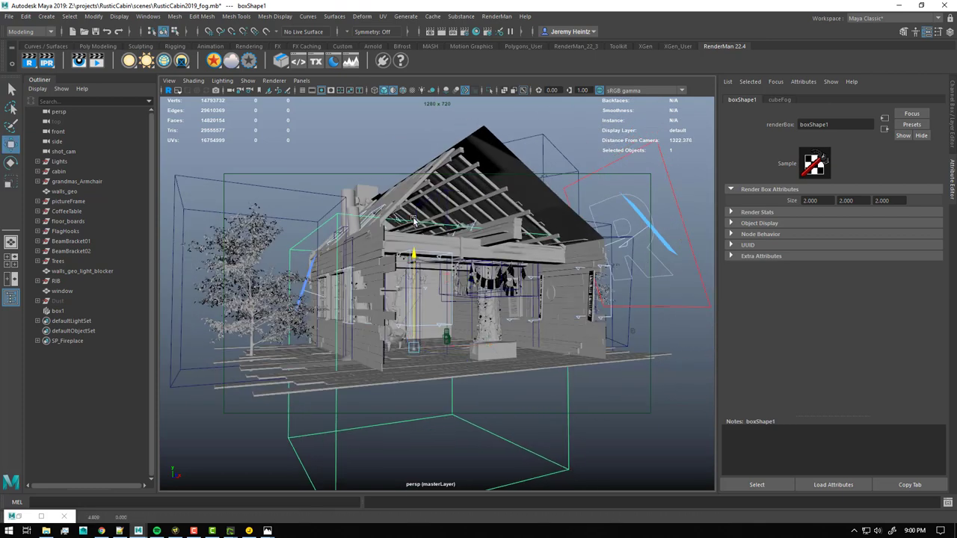
pyautogui.moveTo(414, 221); pyautogui.dragTo(414, 141, button='middle')
pyautogui.press('r')
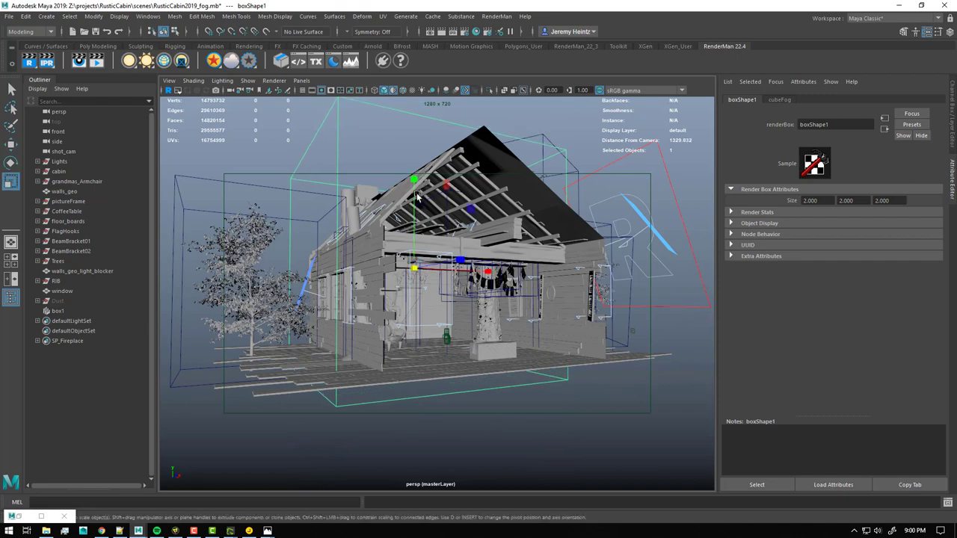
pyautogui.moveTo(414, 180); pyautogui.dragTo(432, 315)
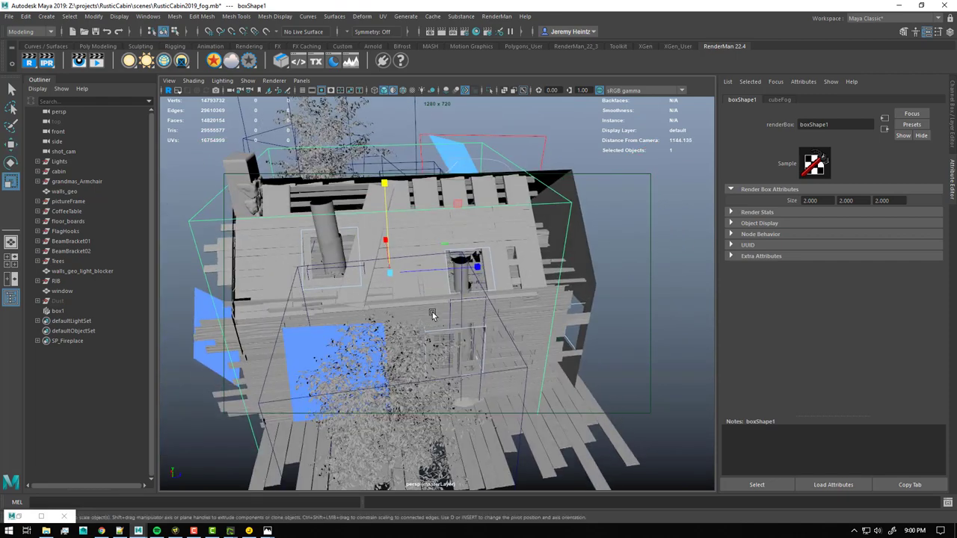
# Shift the box sideways along X and resize it to enclose the cabin.
pyautogui.keyDown('alt'); pyautogui.moveTo(471, 269); pyautogui.dragTo(509, 274); pyautogui.keyUp('alt')
pyautogui.press('w')
pyautogui.keyDown('alt'); pyautogui.moveTo(497, 312); pyautogui.dragTo(431, 194); pyautogui.keyUp('alt')
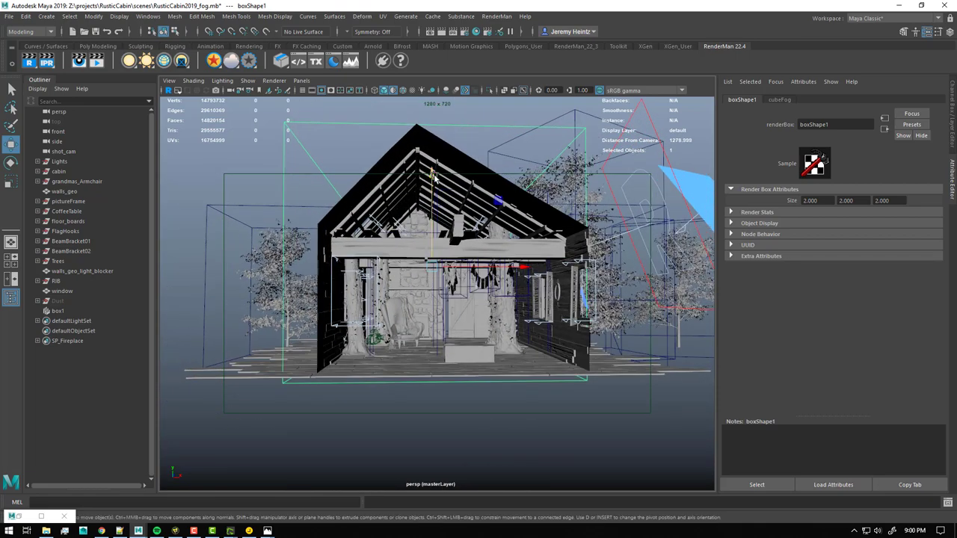
pyautogui.keyDown('alt'); pyautogui.moveTo(447, 264); pyautogui.dragTo(466, 307); pyautogui.keyUp('alt')
pyautogui.press('r')
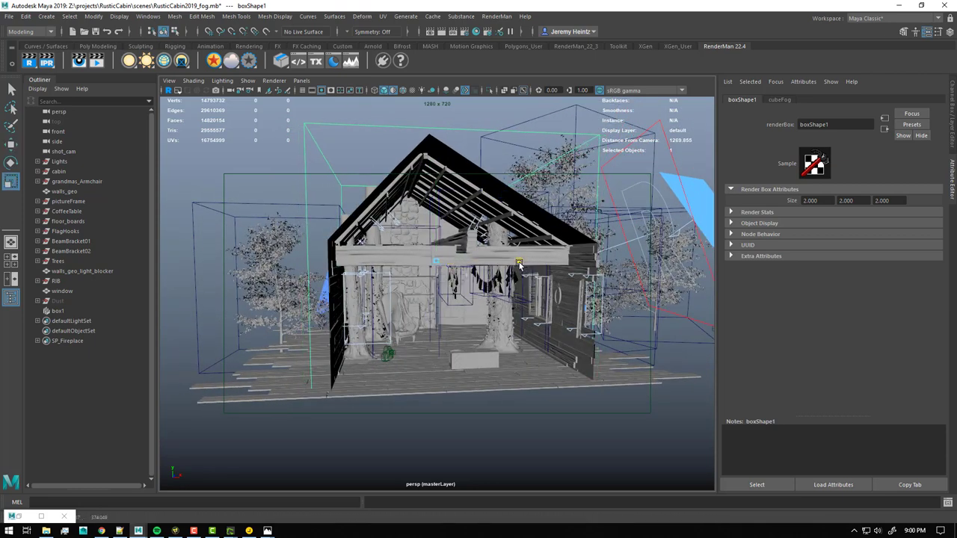
pyautogui.moveTo(519, 263); pyautogui.dragTo(521, 264)
pyautogui.press('w')
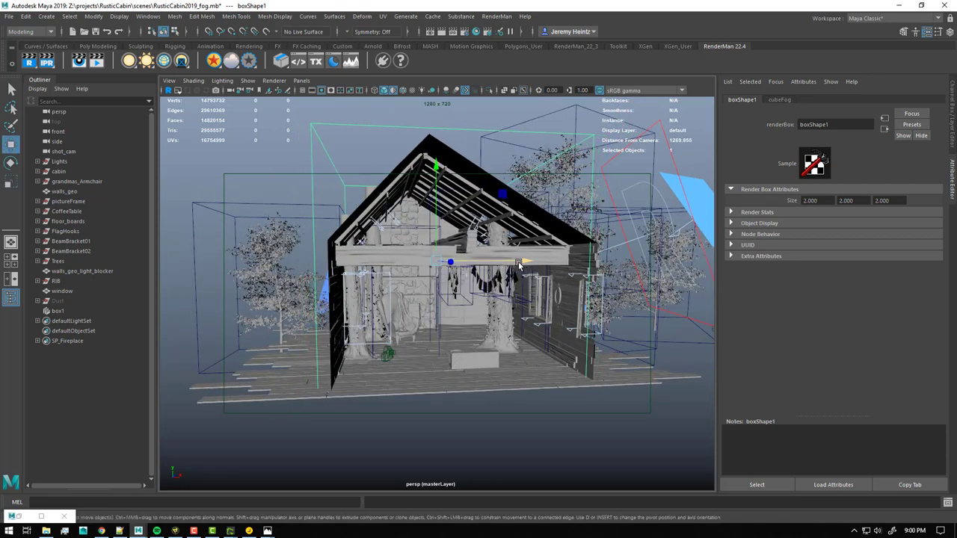
pyautogui.keyDown('alt'); pyautogui.moveTo(508, 317); pyautogui.dragTo(478, 288); pyautogui.keyUp('alt')
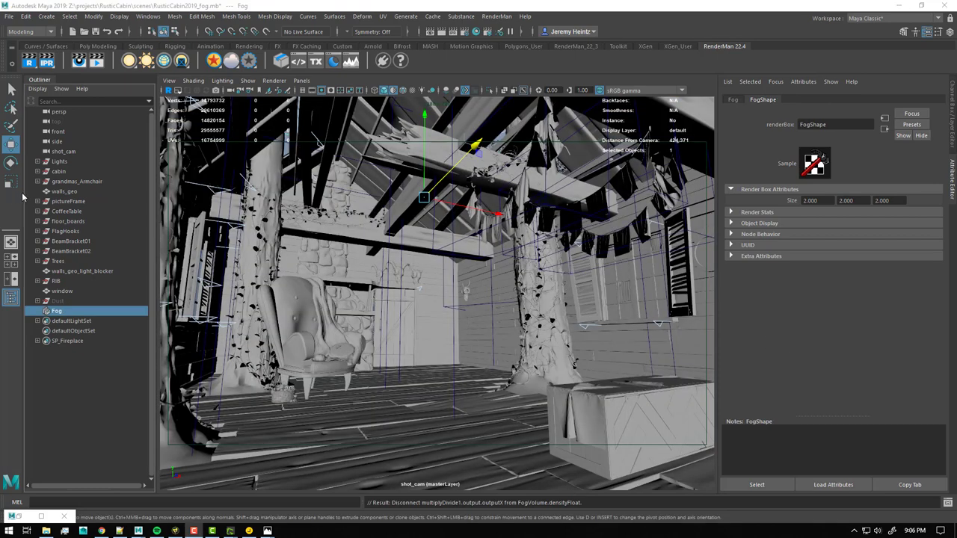
# Create a PxrVolume shader in Hypershade and name it FogSurface.
pyautogui.click(477, 34)
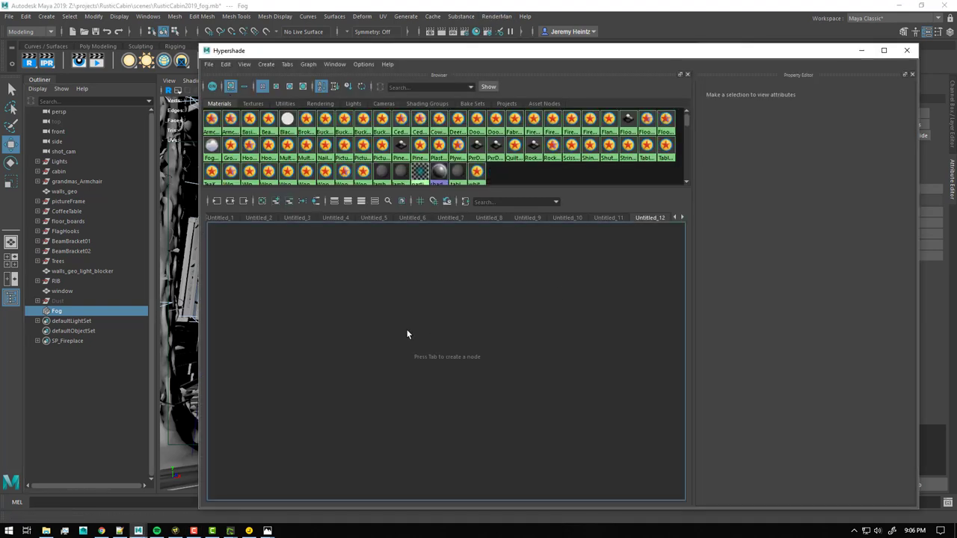
pyautogui.press('Tab')
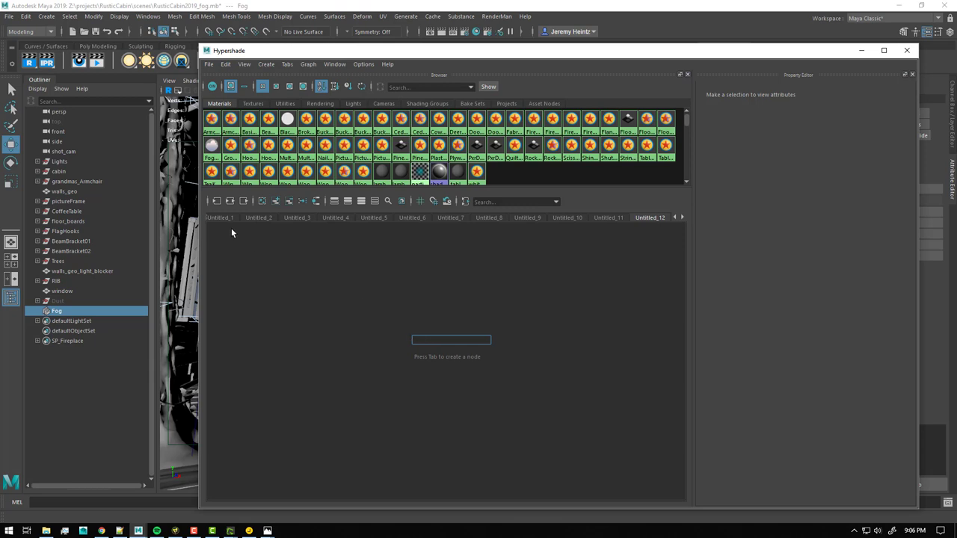
pyautogui.write('PxrVolume')
pyautogui.press('Return')
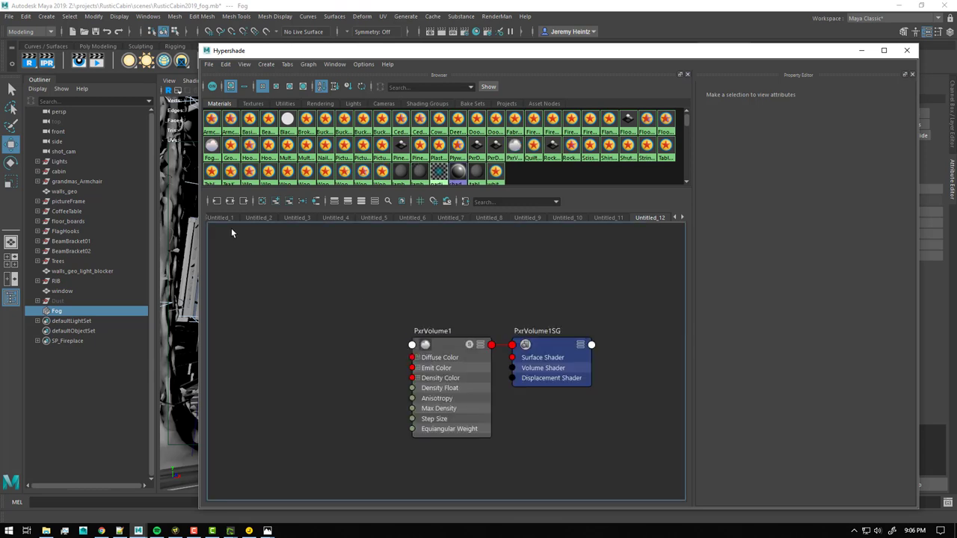
pyautogui.moveTo(459, 394); pyautogui.dragTo(453, 382)
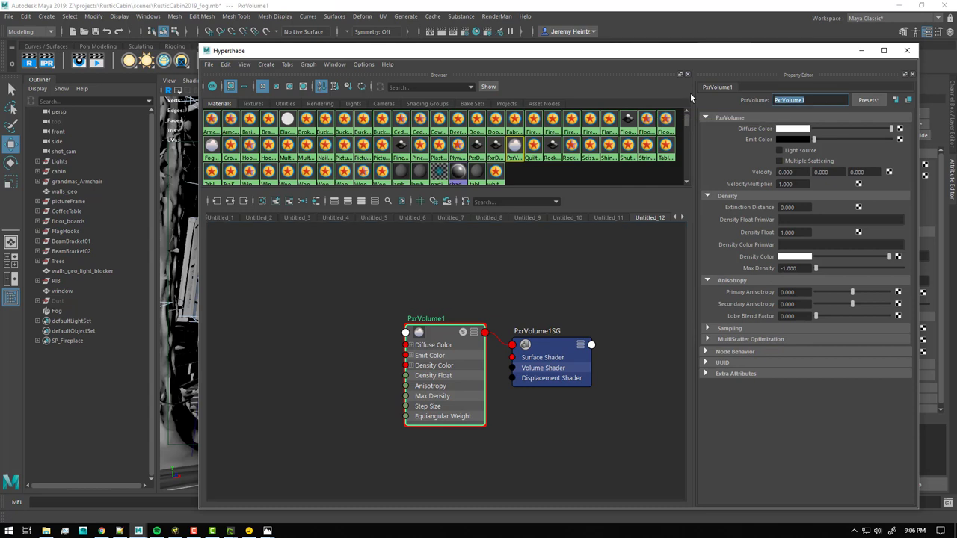
pyautogui.write('FogSurface')
pyautogui.press('Return')
# Rename the volume's shading group to FogSurfaceSG.
pyautogui.click(550, 366)
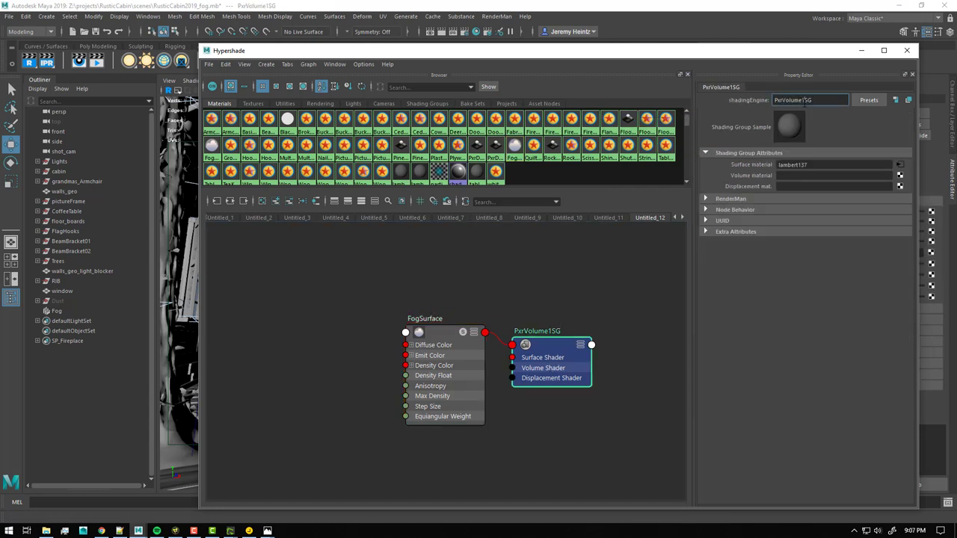
pyautogui.doubleClick(804, 101)
pyautogui.write('FogSG')
pyautogui.press('Left')
pyautogui.press('Left')
pyautogui.write('Surface')
pyautogui.press('Return')
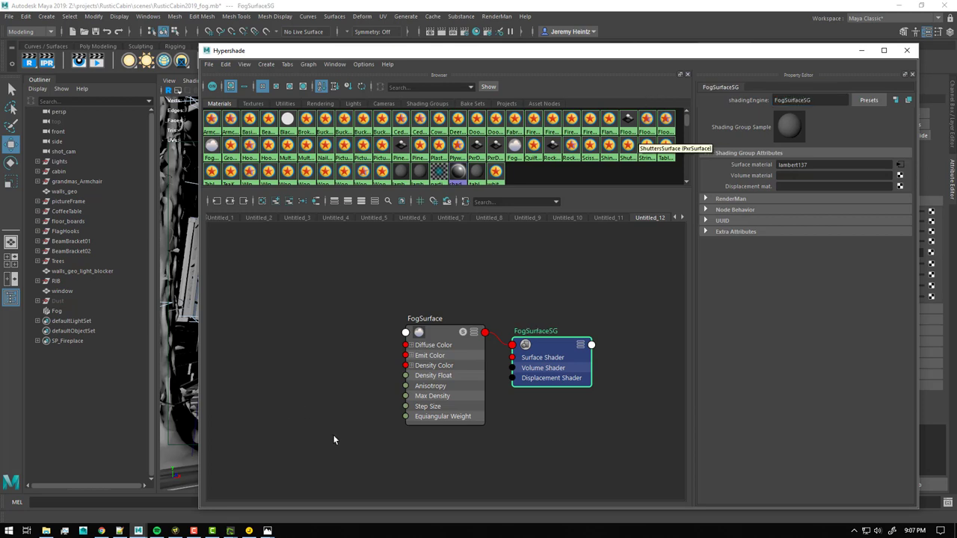
# Set FogSurface's Density Float to 0.0003.
pyautogui.click(428, 358)
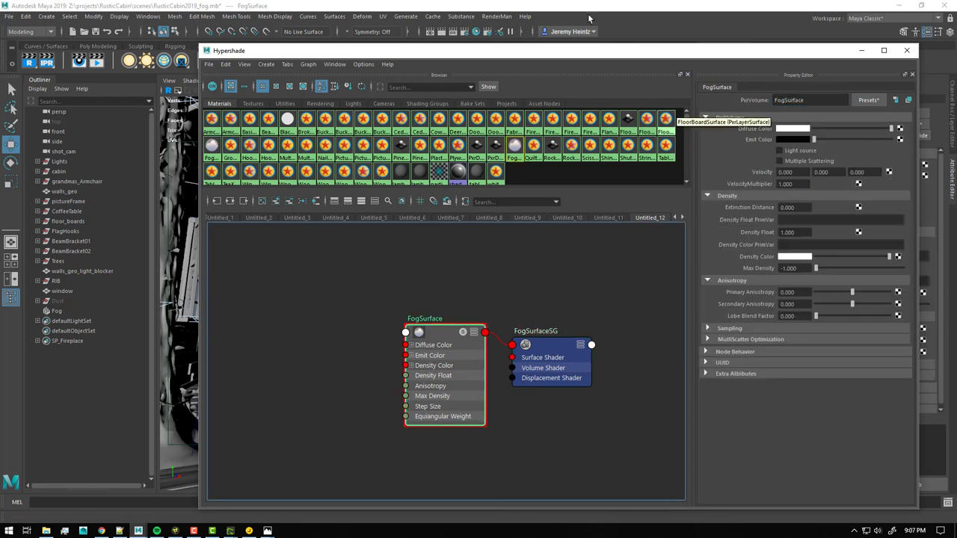
pyautogui.moveTo(589, 51); pyautogui.dragTo(568, 38)
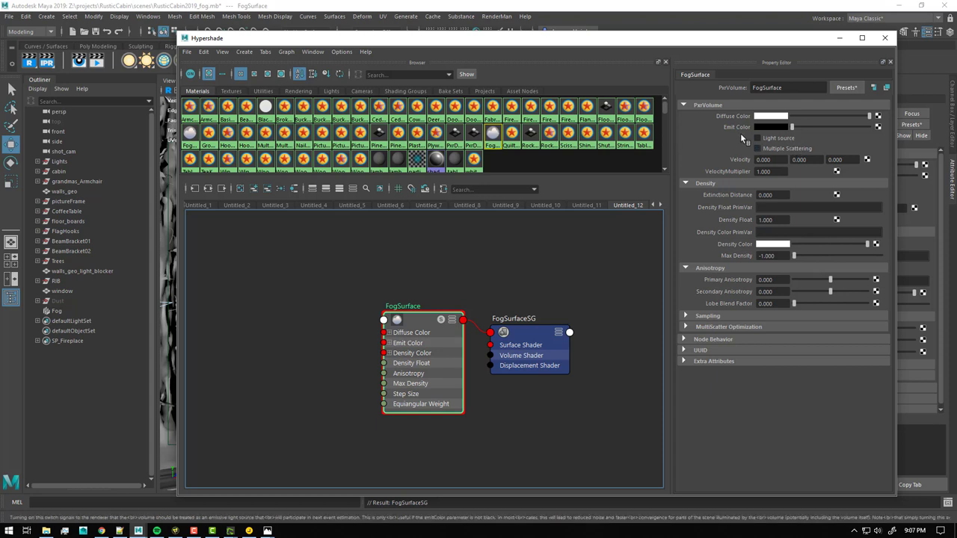
pyautogui.click(772, 219)
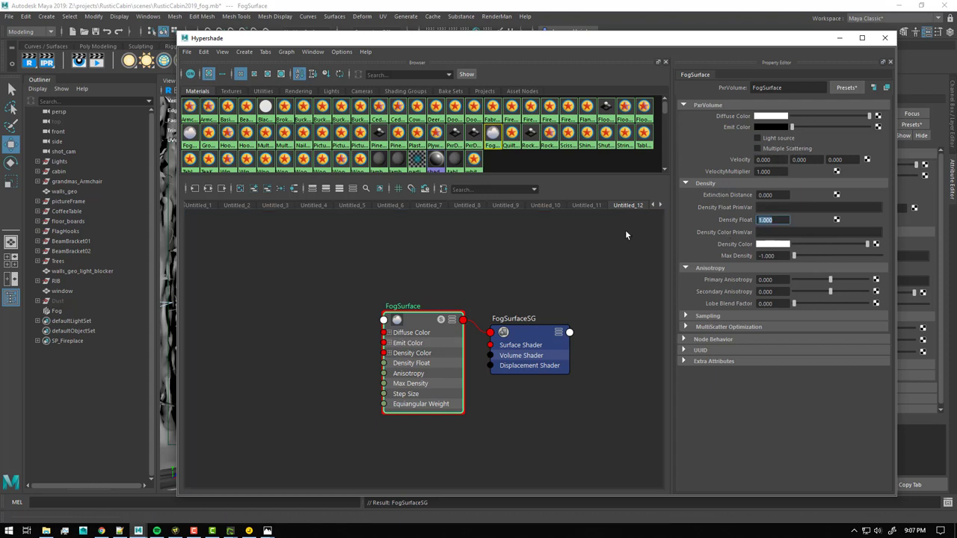
pyautogui.press('Return')
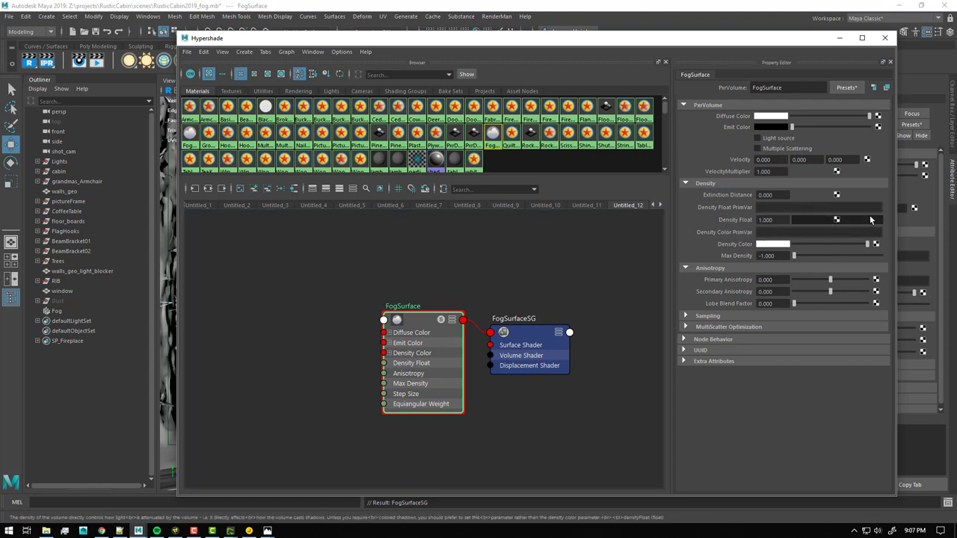
pyautogui.click(836, 220)
pyautogui.click(499, 182)
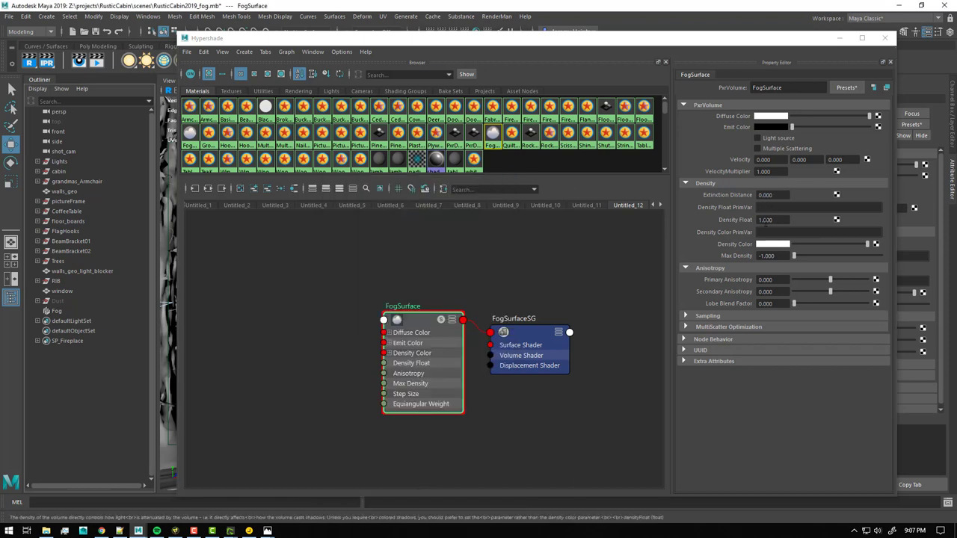
pyautogui.click(772, 219)
pyautogui.press('BackSpace')
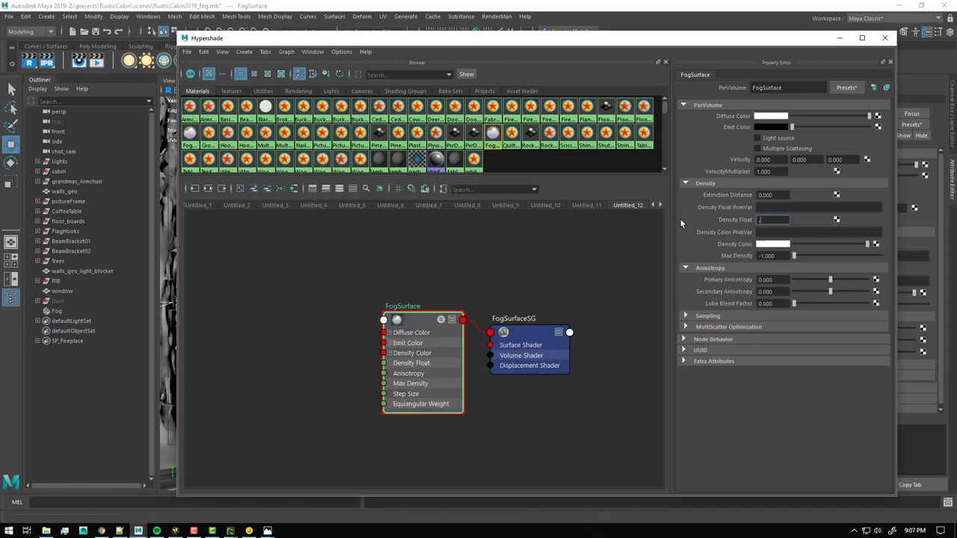
pyautogui.write('.00')
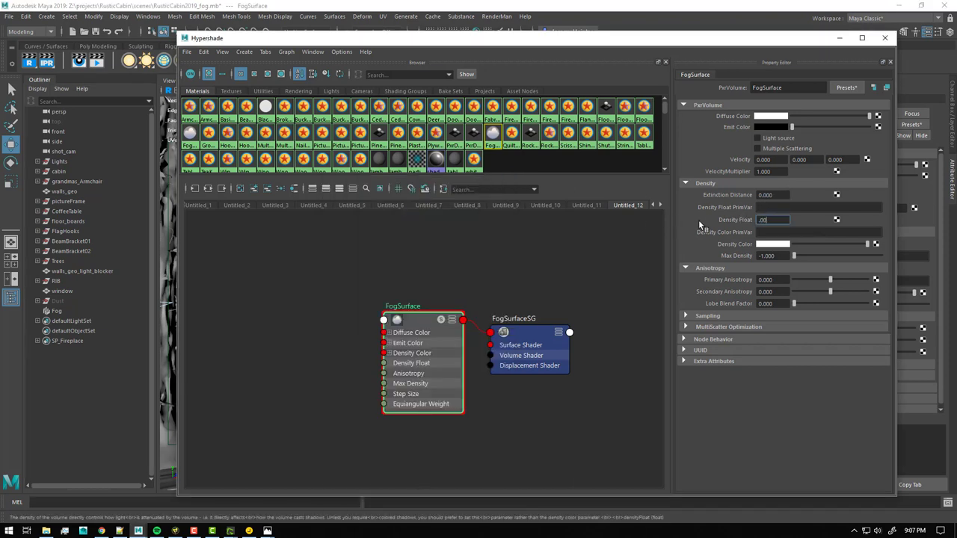
pyautogui.write('03')
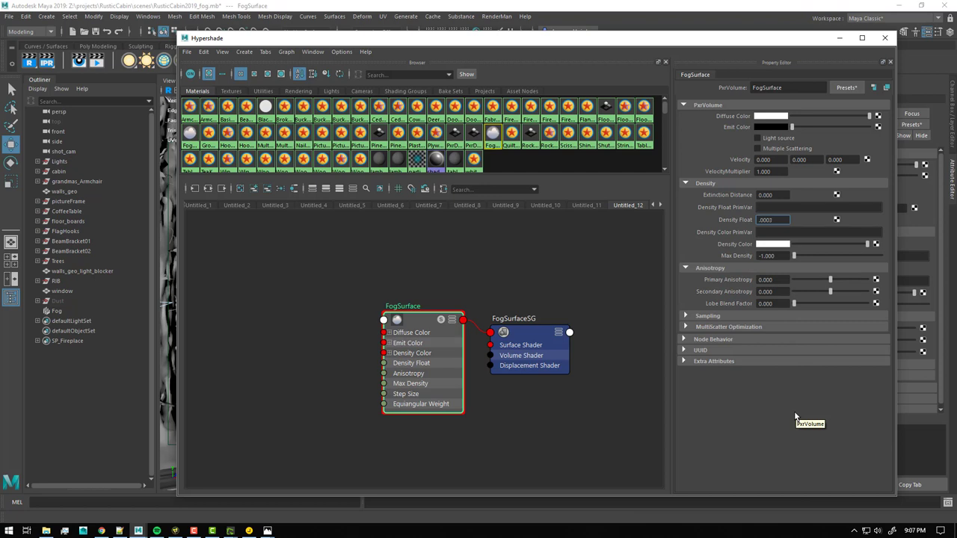
pyautogui.press('Return')
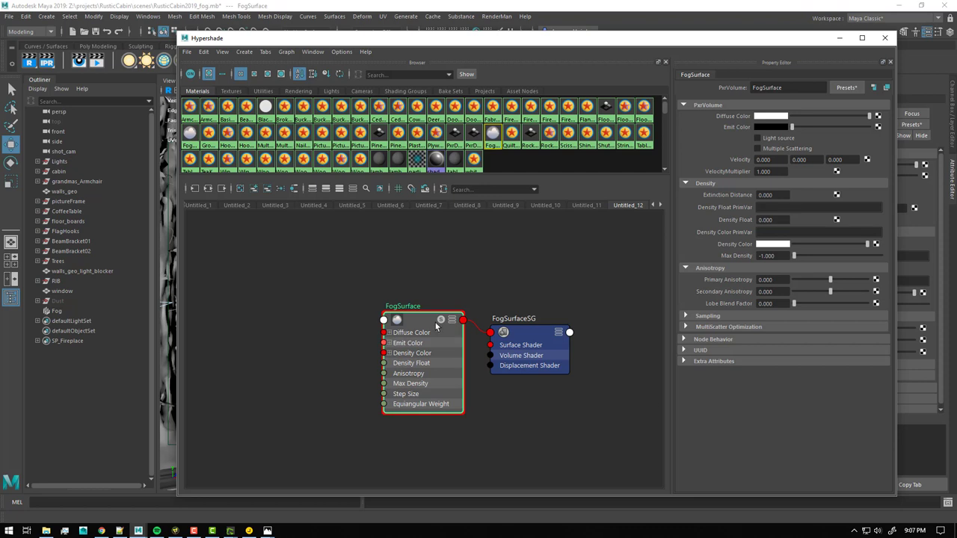
pyautogui.click(776, 221)
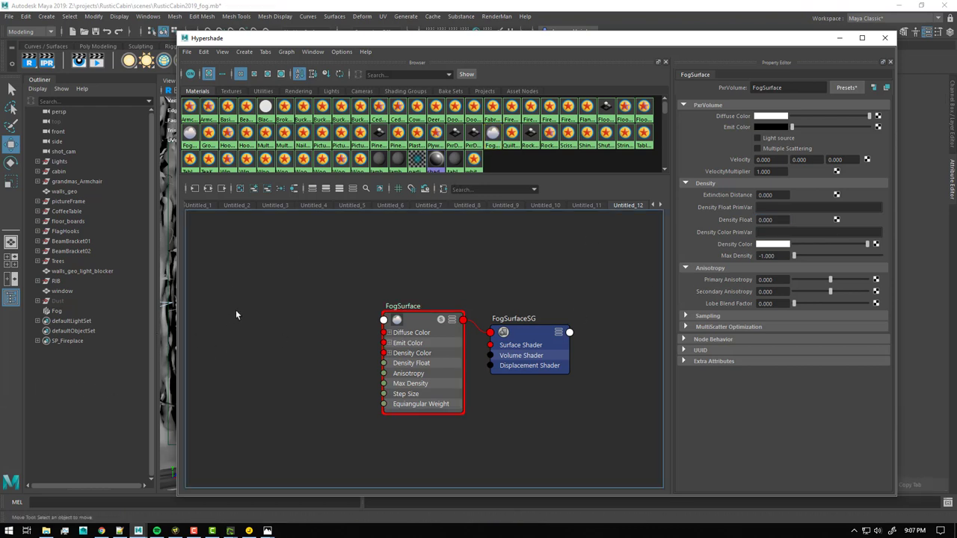
# Create a multiplyDivide1 node beside FogSurface.
pyautogui.press('Tab')
pyautogui.write('mu')
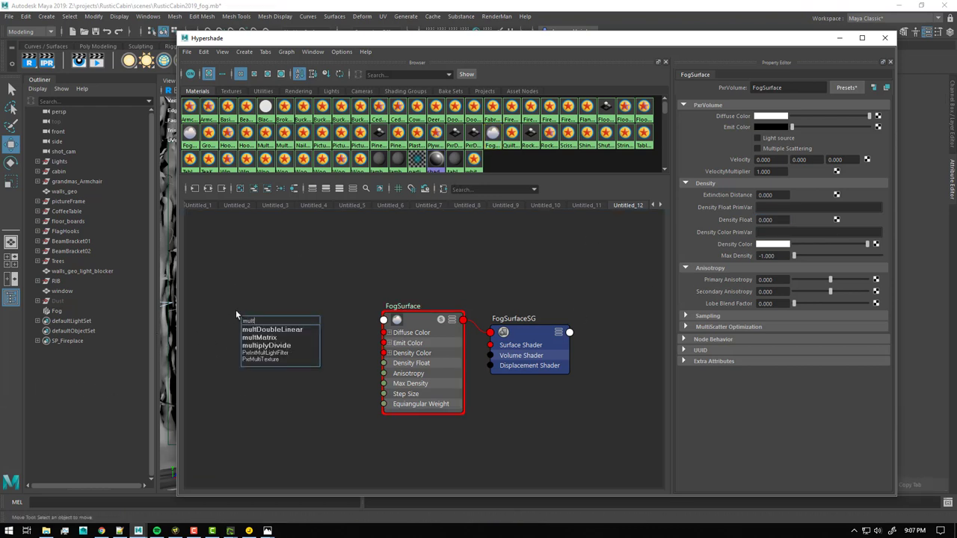
pyautogui.press('Down')
pyautogui.press('Down')
pyautogui.press('Down')
pyautogui.press('Return')
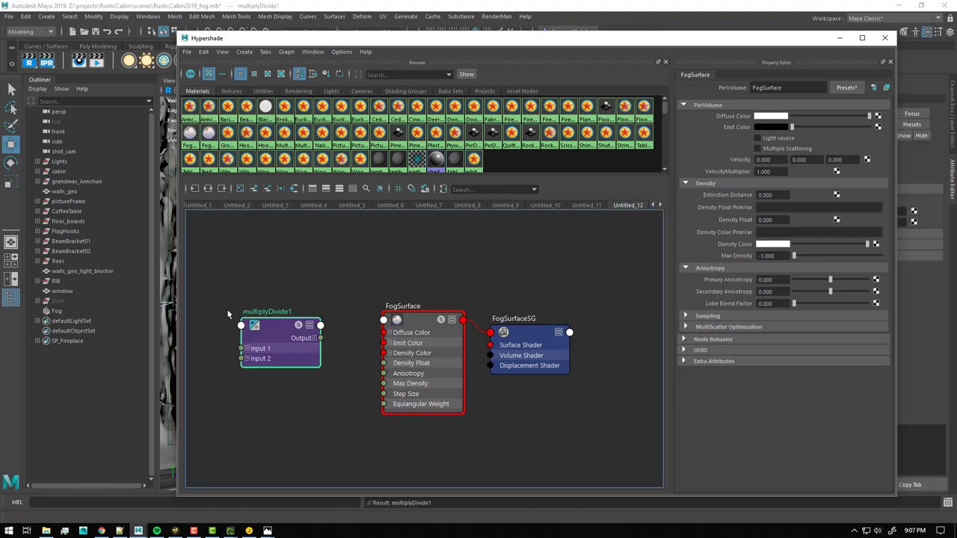
pyautogui.moveTo(269, 328); pyautogui.dragTo(311, 279)
# Set multiplyDivide1 Input 1 to 0.01 and Input 2 to 0.03, 0, 0.
pyautogui.click(798, 148)
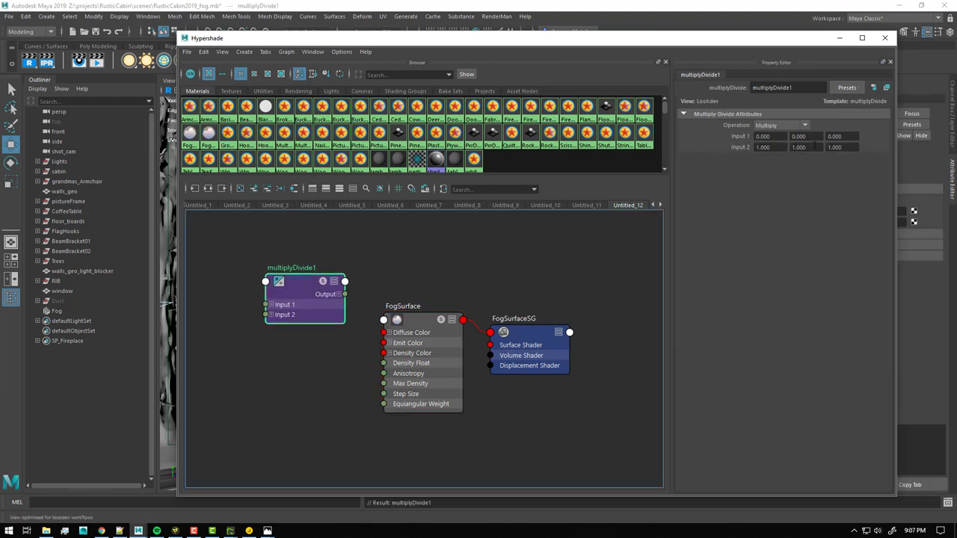
pyautogui.write('0')
pyautogui.press('Tab')
pyautogui.write('0')
pyautogui.press('Return')
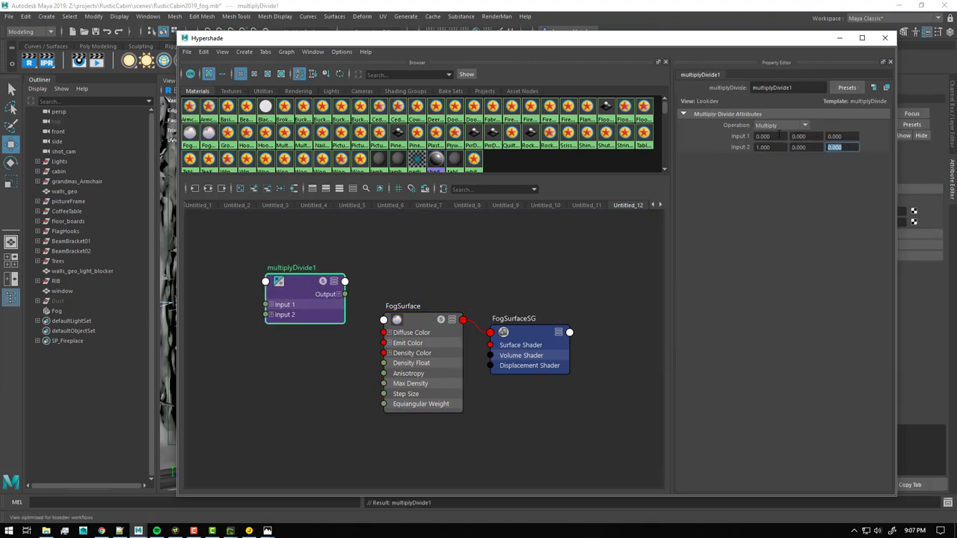
pyautogui.click(779, 136)
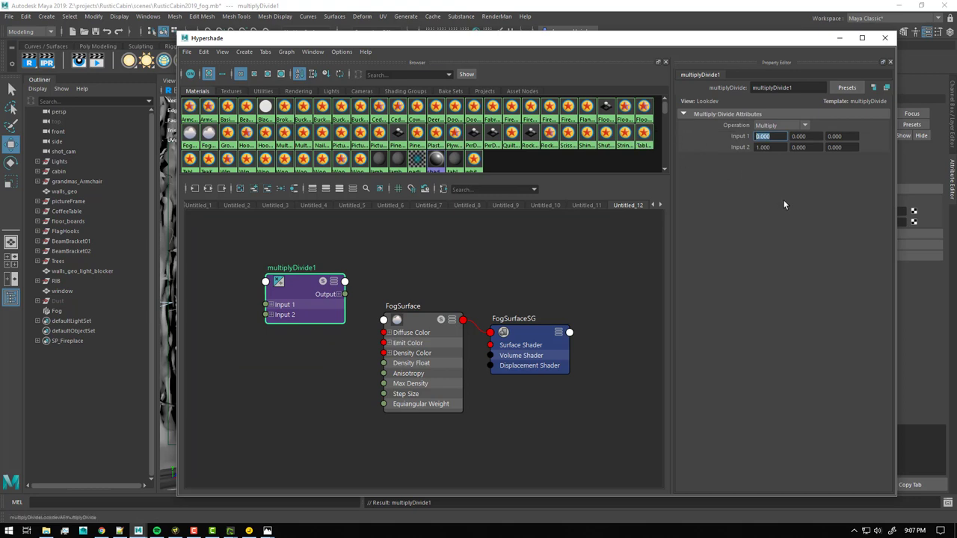
pyautogui.press('BackSpace')
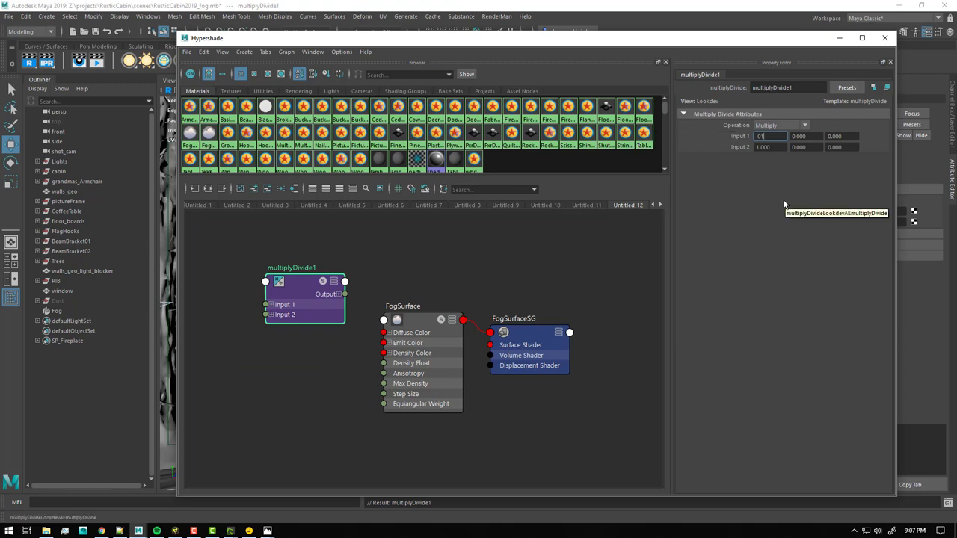
pyautogui.write('.01')
pyautogui.press('Tab')
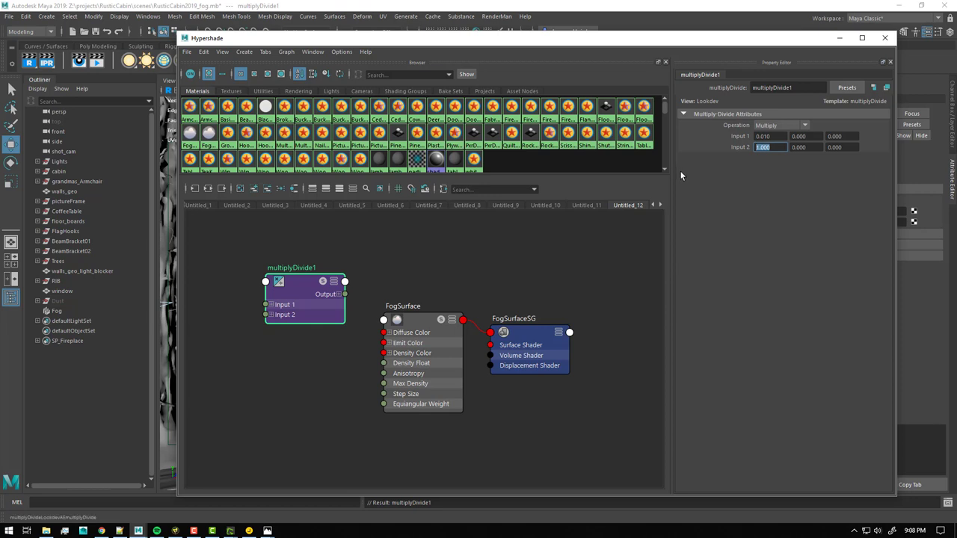
pyautogui.write('.03')
pyautogui.press('Return')
# Connect multiplyDivide1's Output X to FogSurface's Density Float.
pyautogui.moveTo(345, 294)
pyautogui.mouseDown()
pyautogui.moveTo(323, 304)
pyautogui.moveTo(332, 301)
pyautogui.mouseUp()
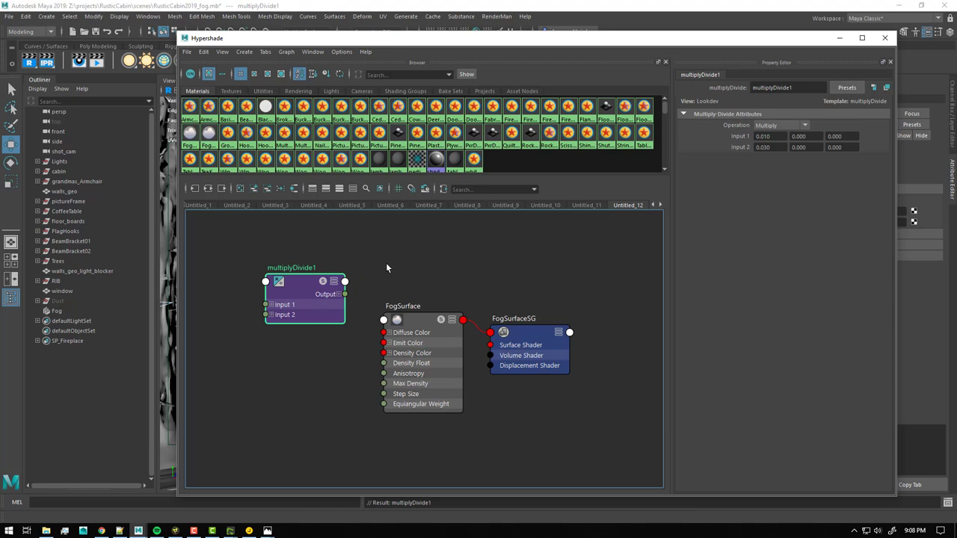
pyautogui.click(340, 294)
pyautogui.moveTo(345, 304); pyautogui.dragTo(384, 364)
pyautogui.moveTo(306, 281); pyautogui.dragTo(309, 320)
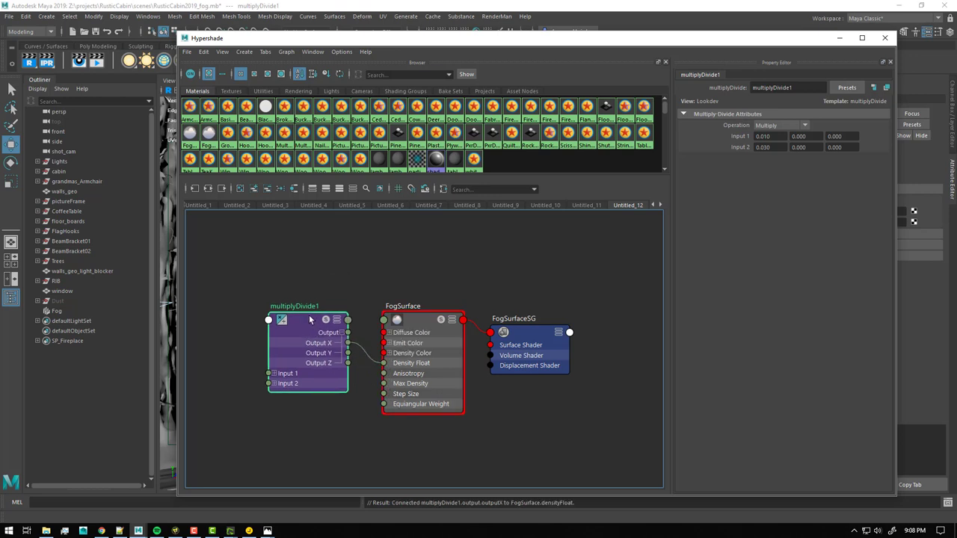
# Tidy the multiplyDivide1 and FogSurface nodes and reposition the Hypershade window.
pyautogui.click(423, 368)
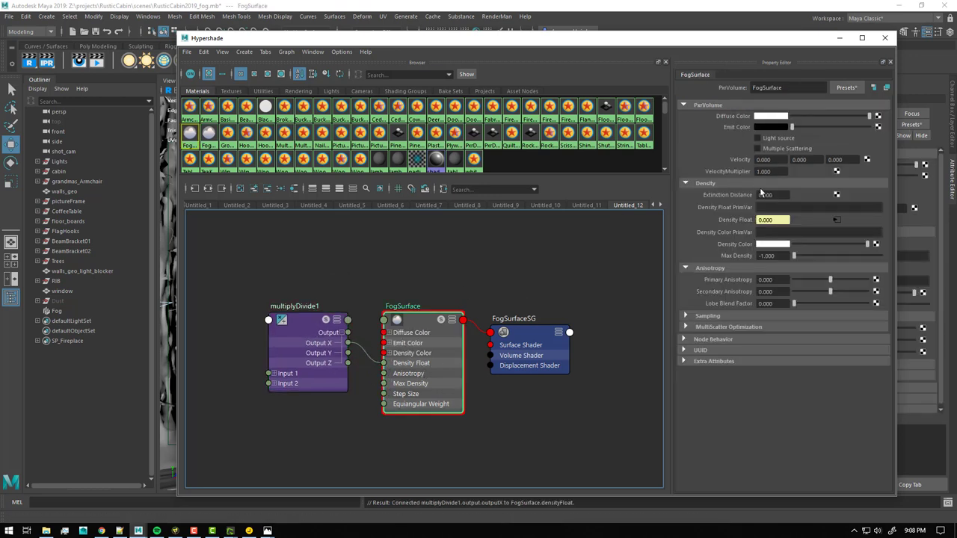
pyautogui.moveTo(306, 319); pyautogui.dragTo(300, 315)
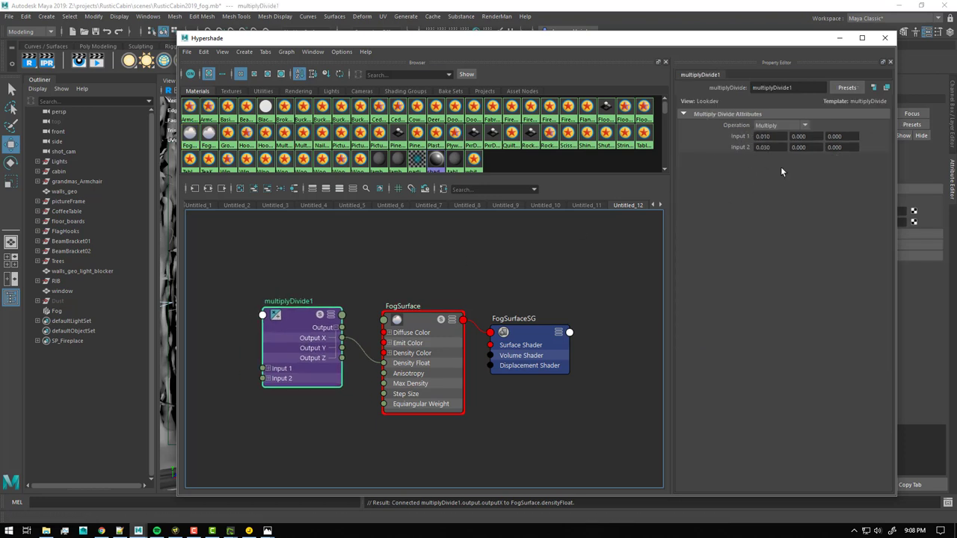
pyautogui.click(426, 347)
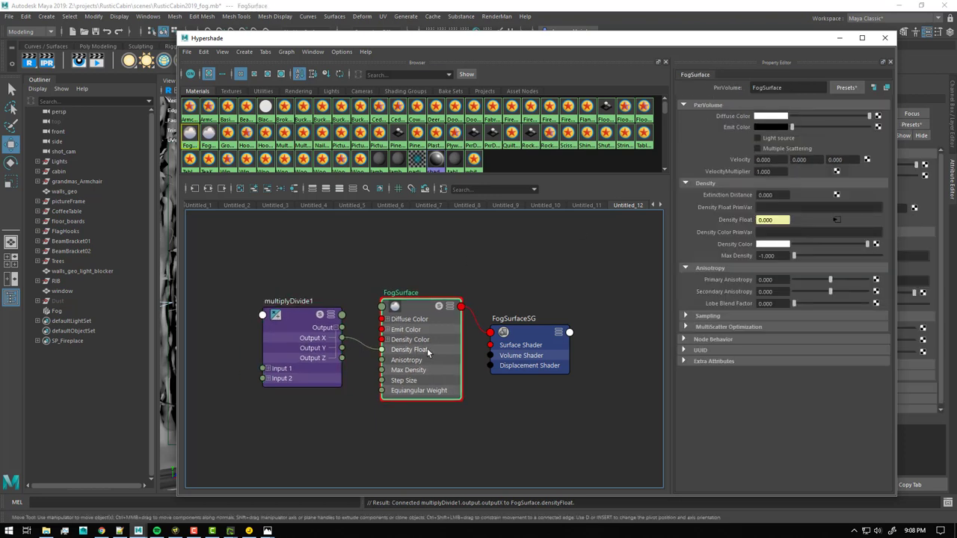
pyautogui.moveTo(427, 347); pyautogui.dragTo(425, 328)
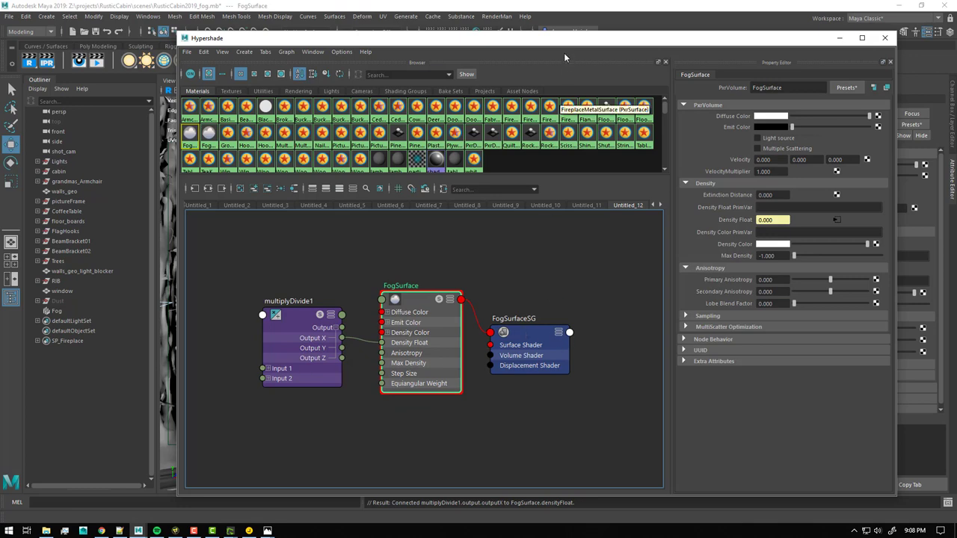
pyautogui.moveTo(565, 43); pyautogui.dragTo(588, 42)
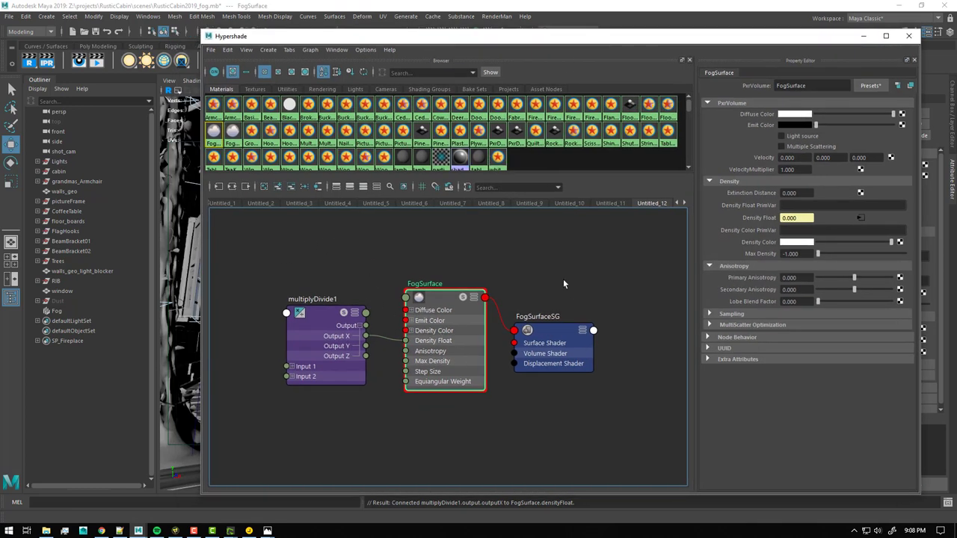
pyautogui.moveTo(464, 37); pyautogui.dragTo(493, 32)
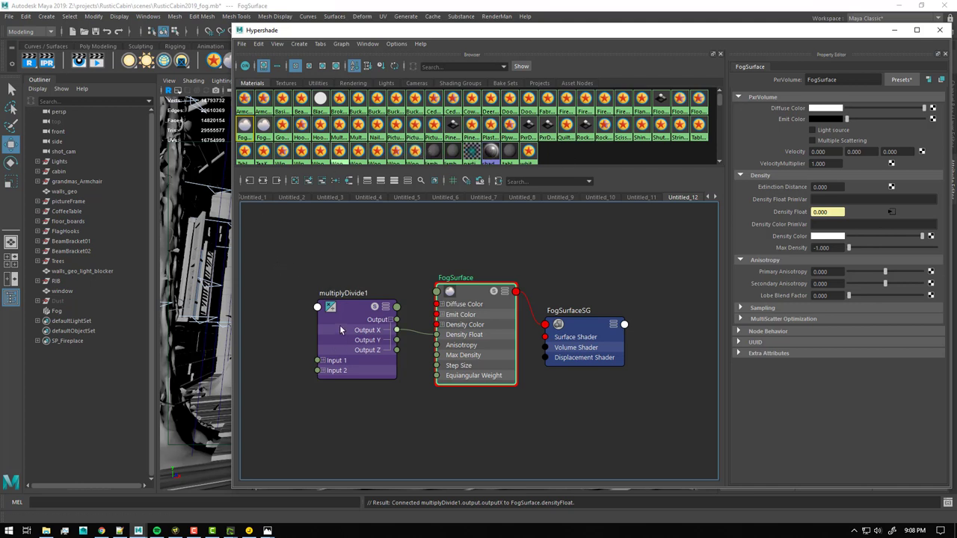
pyautogui.moveTo(340, 329); pyautogui.dragTo(339, 324)
pyautogui.click(479, 337)
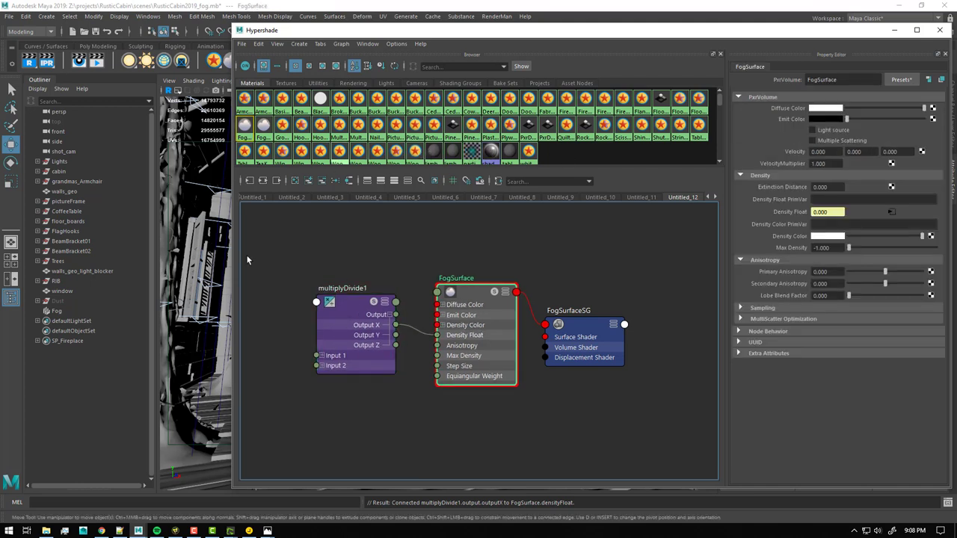
# Assign the FogSurface shader to the Fog object and move the Hypershade window left.
pyautogui.click(57, 311)
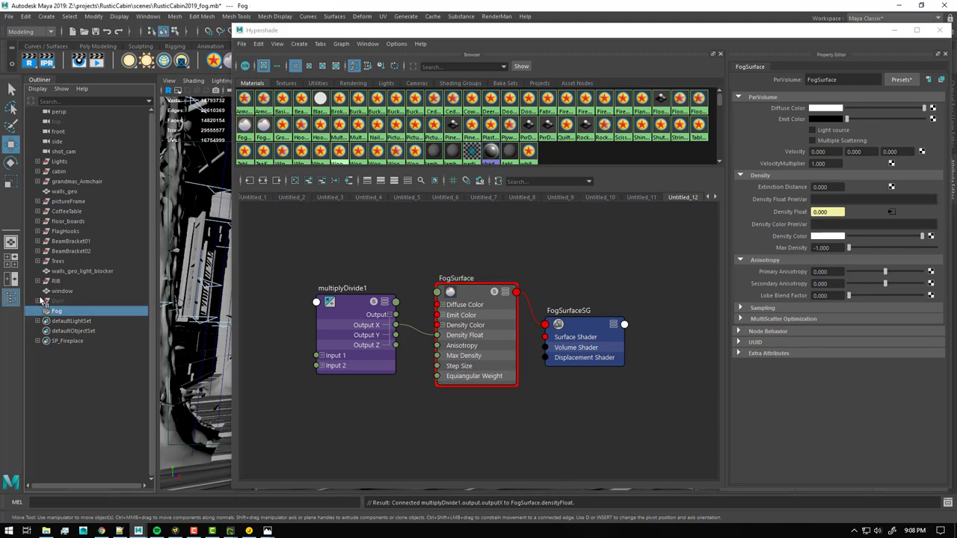
pyautogui.rightClick(476, 290)
pyautogui.click(475, 263)
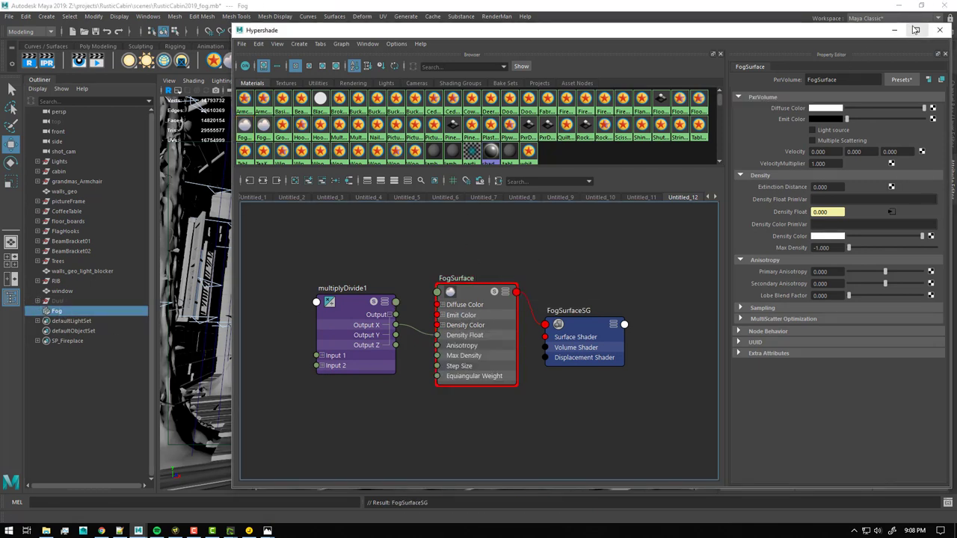
pyautogui.moveTo(841, 32); pyautogui.dragTo(820, 43)
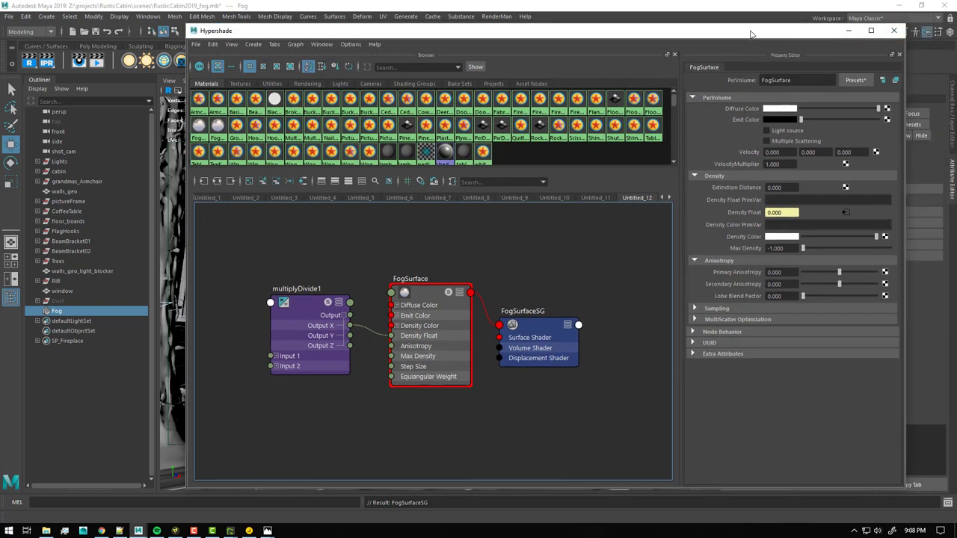
pyautogui.moveTo(753, 35); pyautogui.dragTo(677, 28)
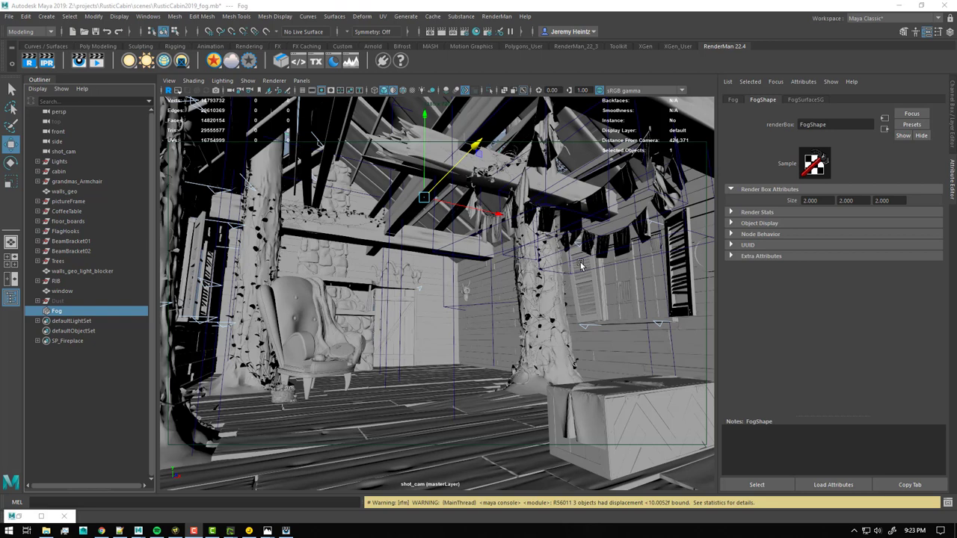
# Create a new render layer named FogLayer in Render Setup.
pyautogui.click(486, 32)
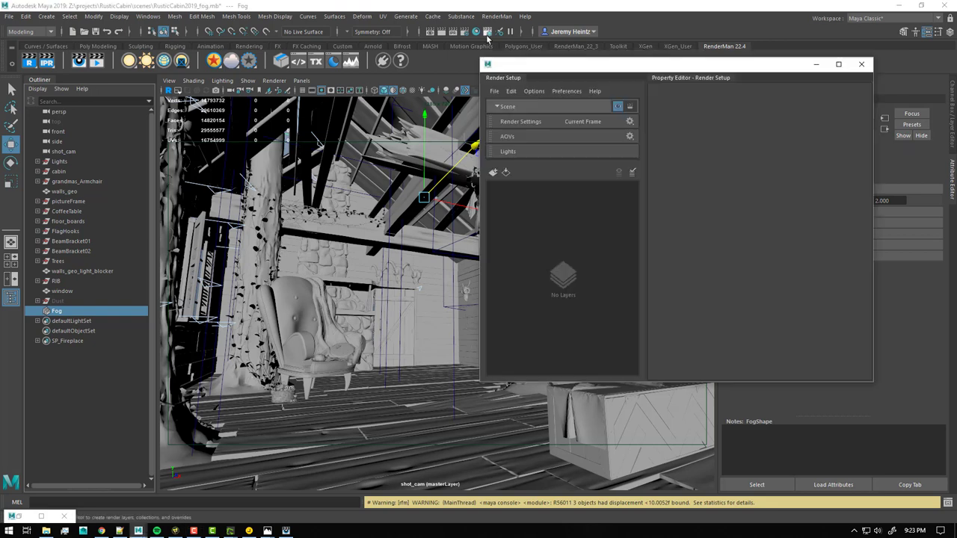
pyautogui.moveTo(587, 64); pyautogui.dragTo(671, 117)
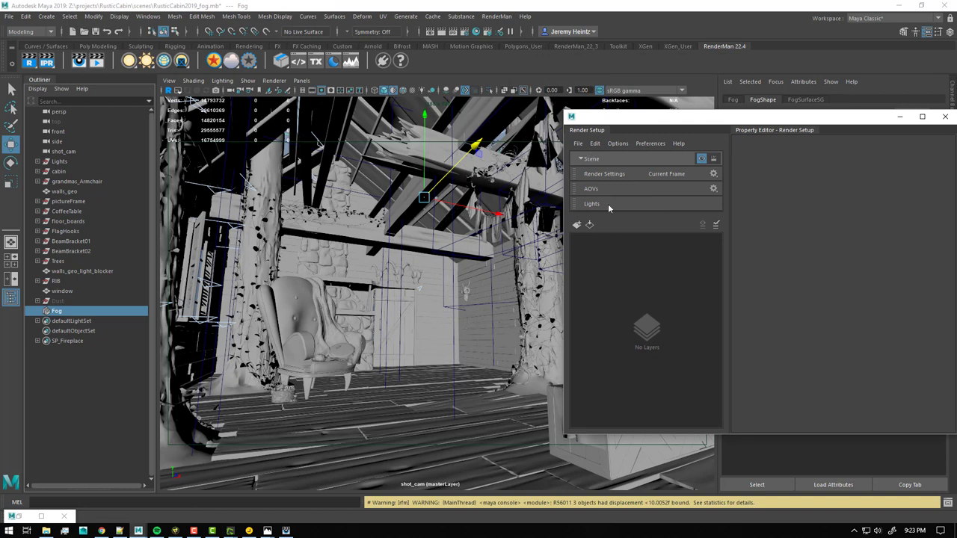
pyautogui.click(577, 224)
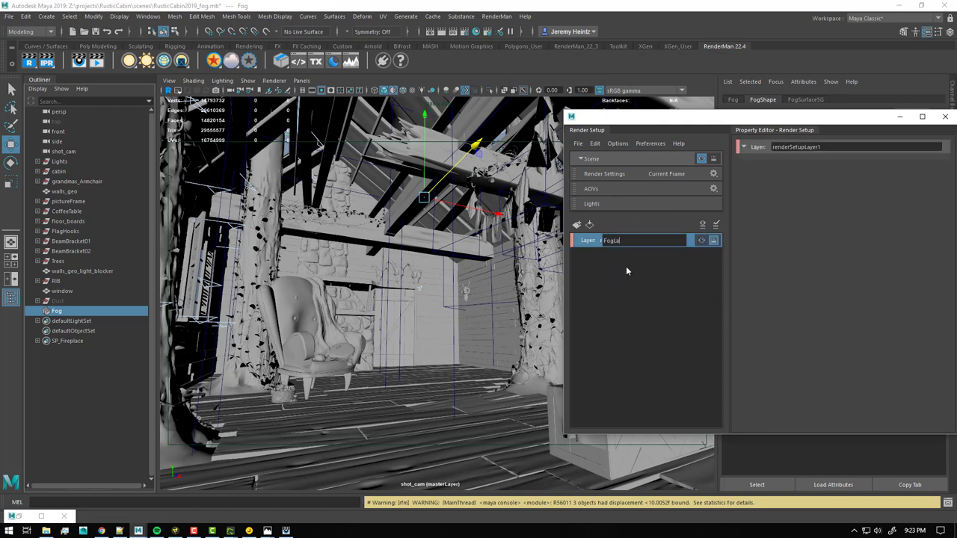
pyautogui.press('Return')
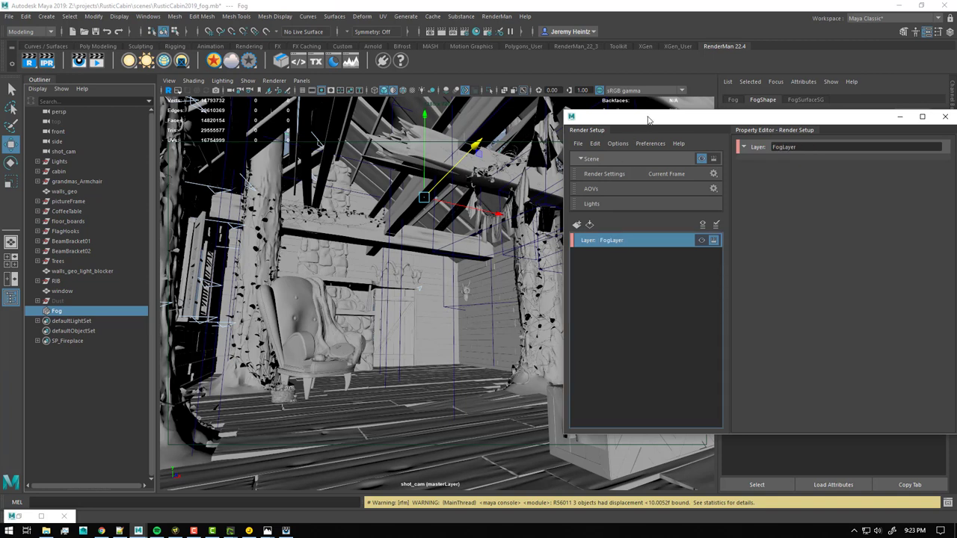
pyautogui.moveTo(647, 118); pyautogui.dragTo(586, 109)
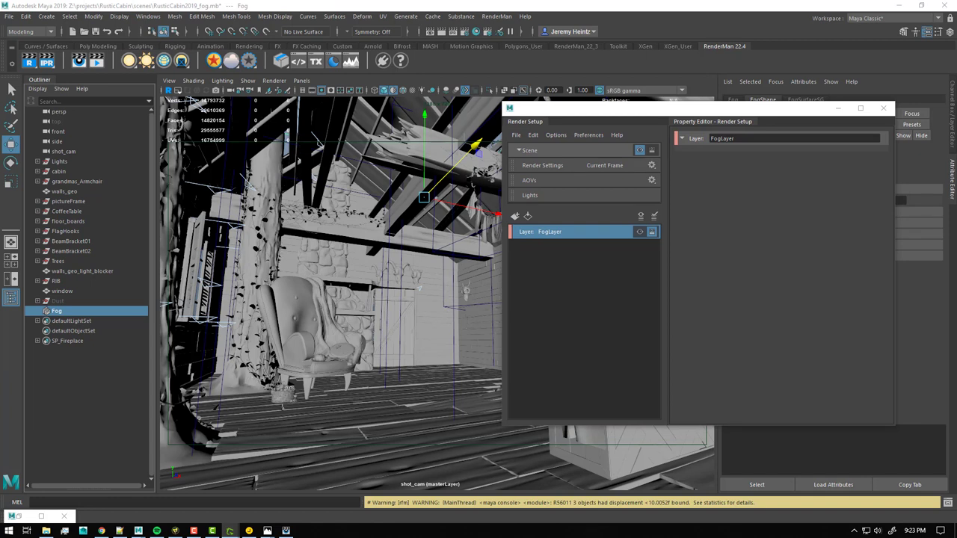
# Add a FogVolume collection to FogLayer containing the Fog object.
pyautogui.rightClick(547, 232)
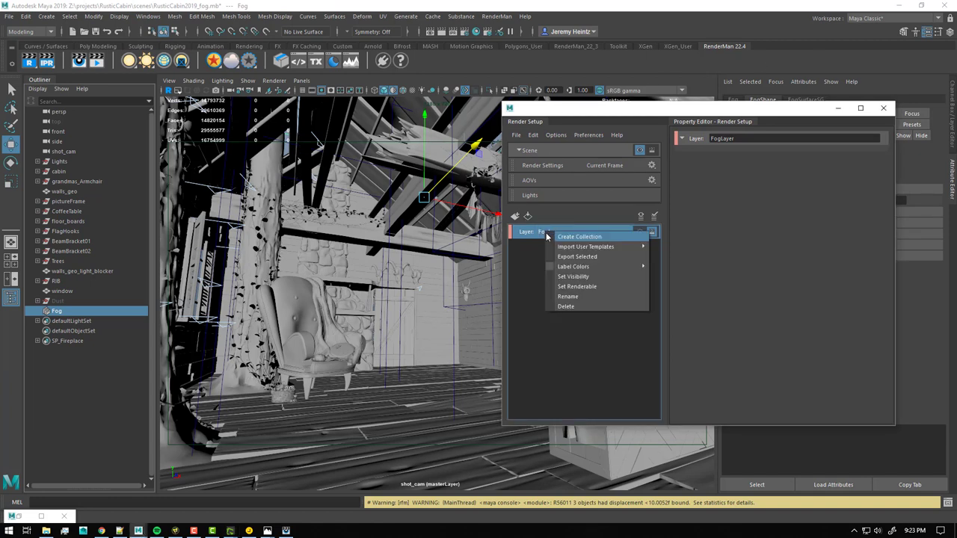
pyautogui.click(579, 237)
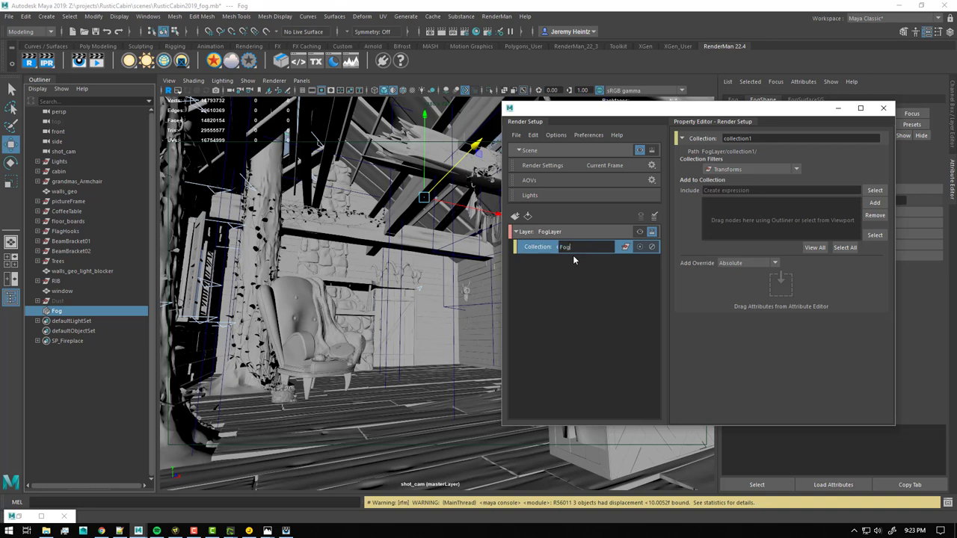
pyautogui.write('FogVolume')
pyautogui.press('Return')
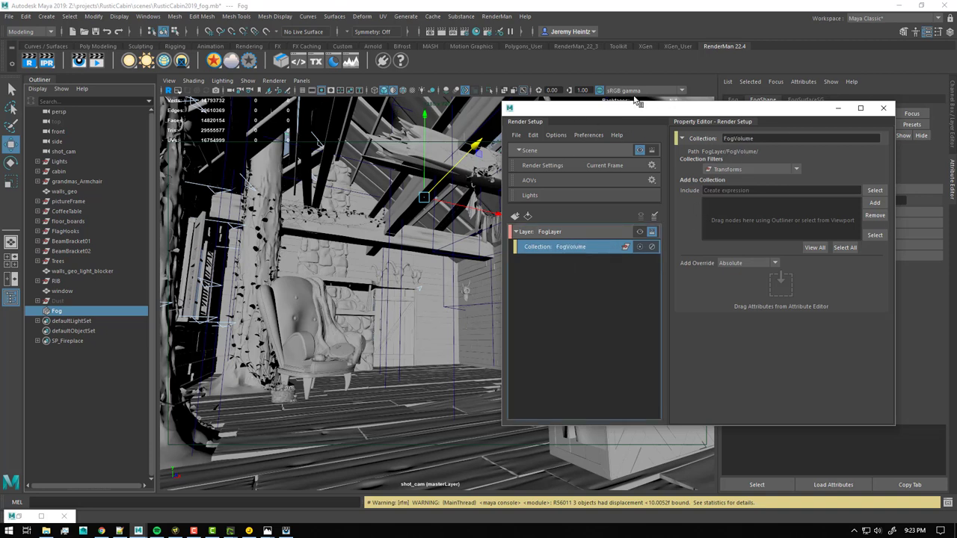
pyautogui.moveTo(636, 109); pyautogui.dragTo(379, 117)
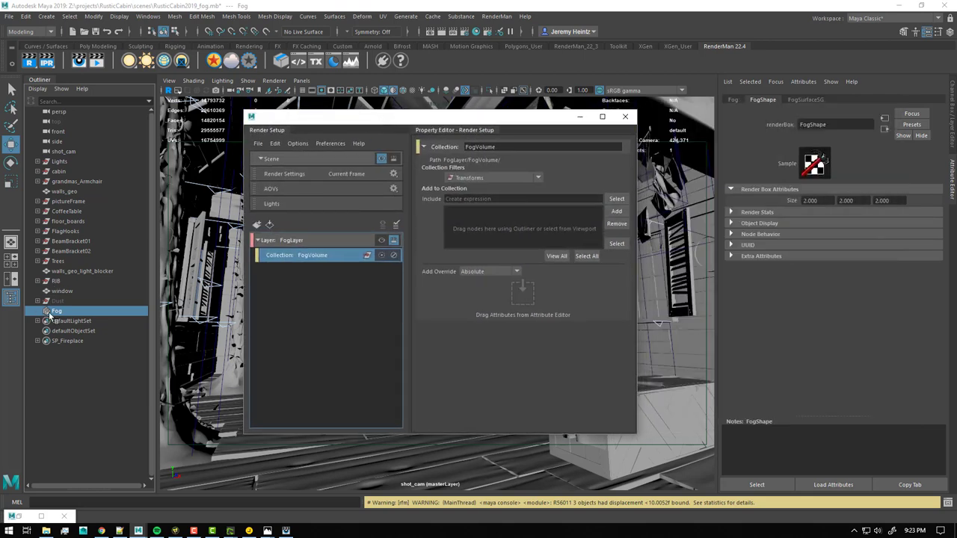
pyautogui.click(618, 211)
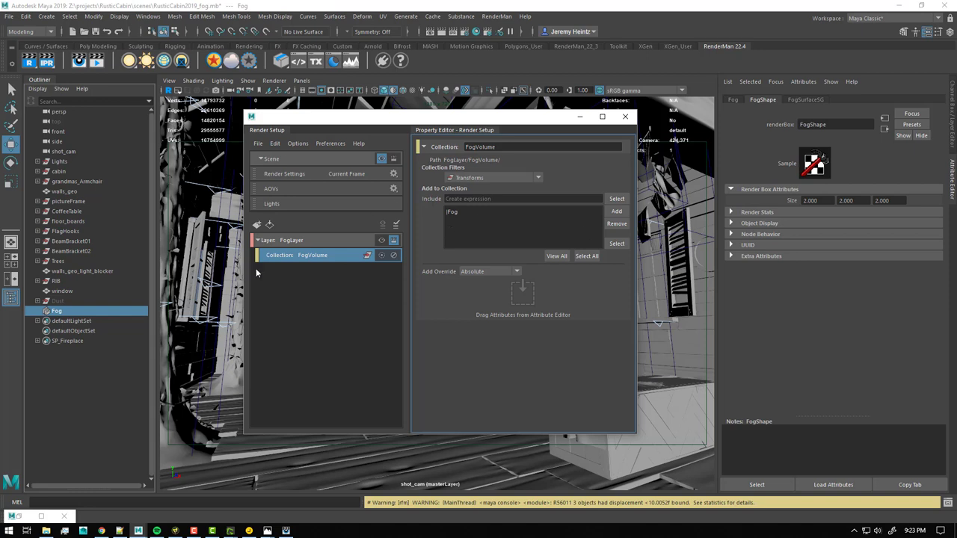
# Hide the Fog object in the scene.
pyautogui.moveTo(413, 124); pyautogui.dragTo(624, 138)
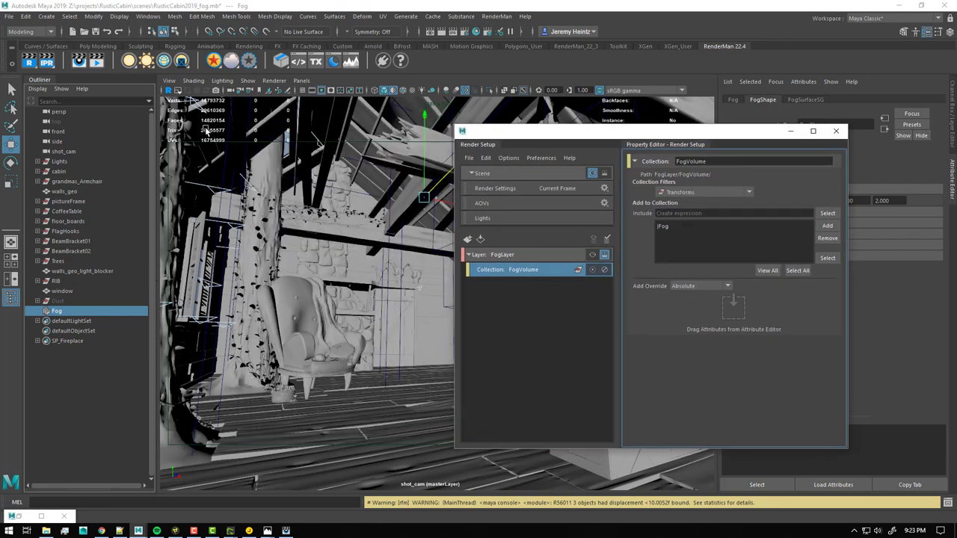
pyautogui.click(51, 312)
pyautogui.hotkey('ctrl', 'h')
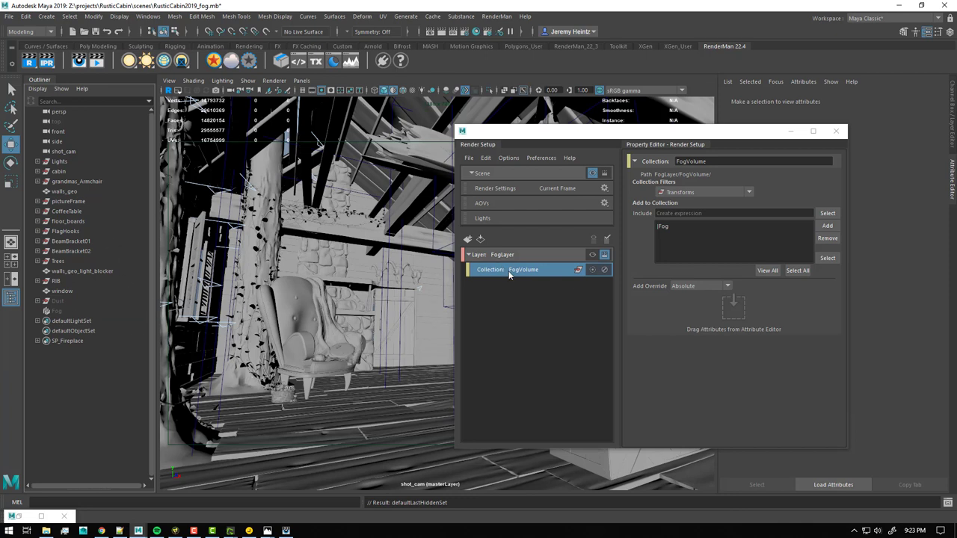
# Select Fog and expand its transform's Display attributes in the Attribute Editor.
pyautogui.click(55, 311)
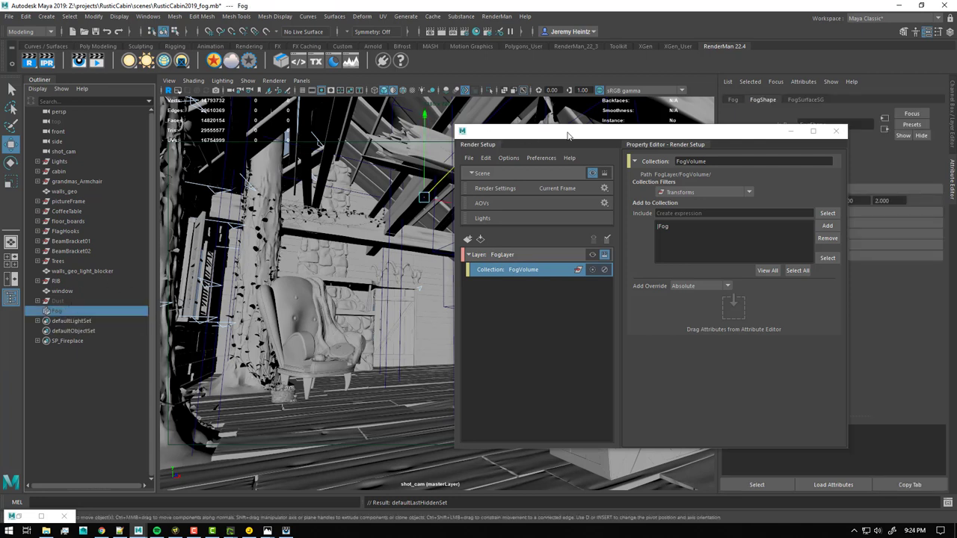
pyautogui.moveTo(499, 137); pyautogui.dragTo(349, 132)
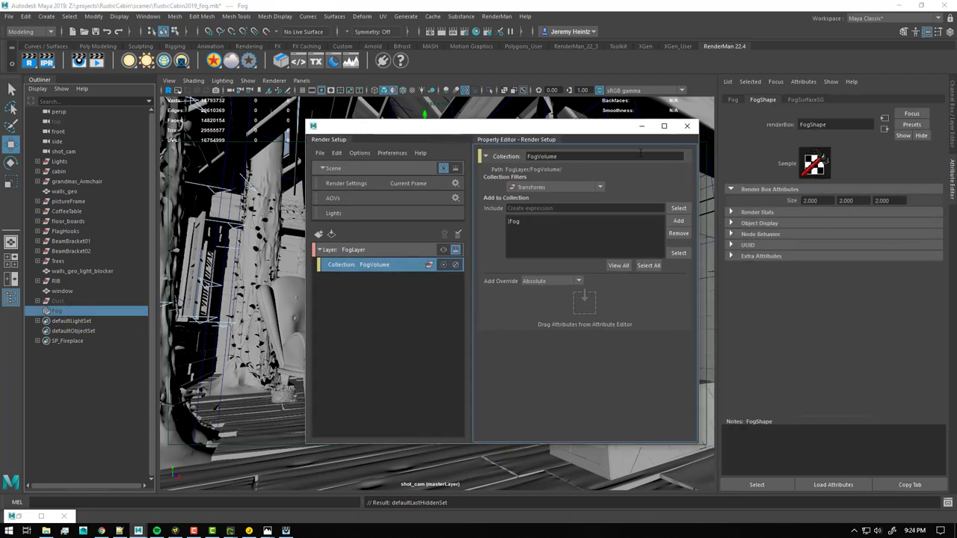
pyautogui.click(764, 212)
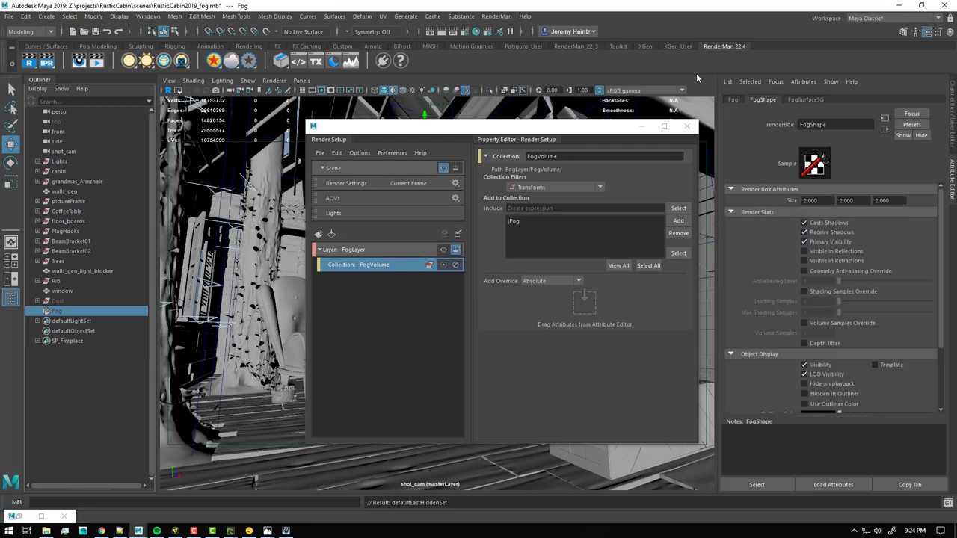
pyautogui.click(732, 99)
pyautogui.click(794, 99)
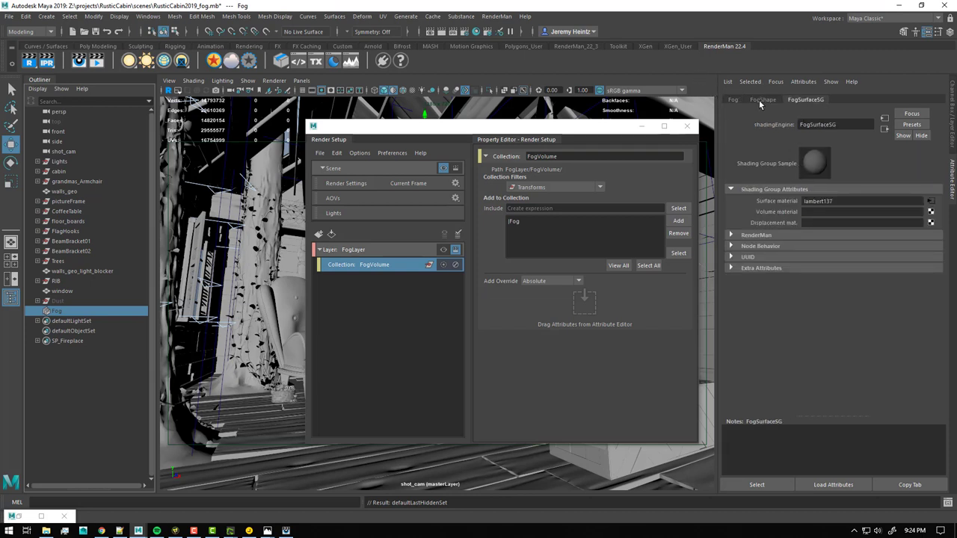
pyautogui.click(733, 99)
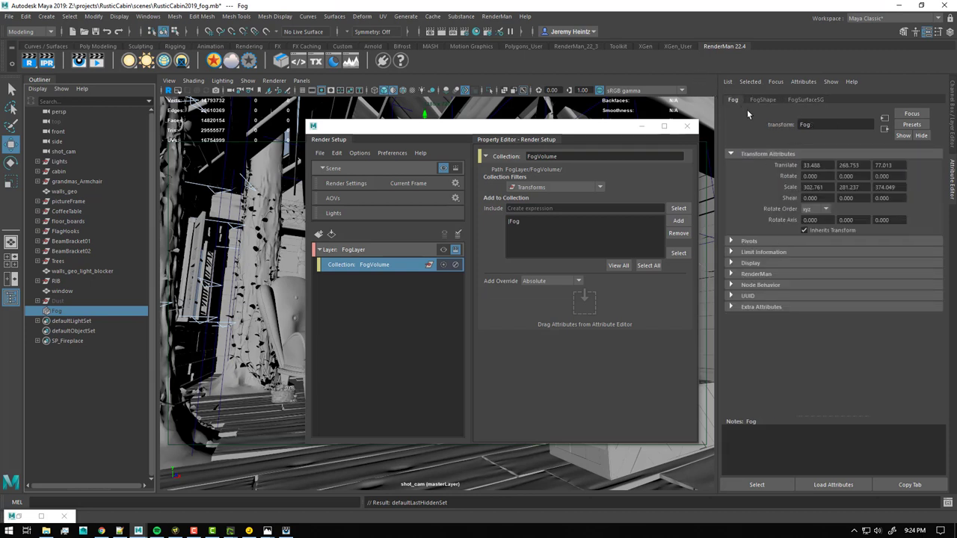
pyautogui.click(750, 263)
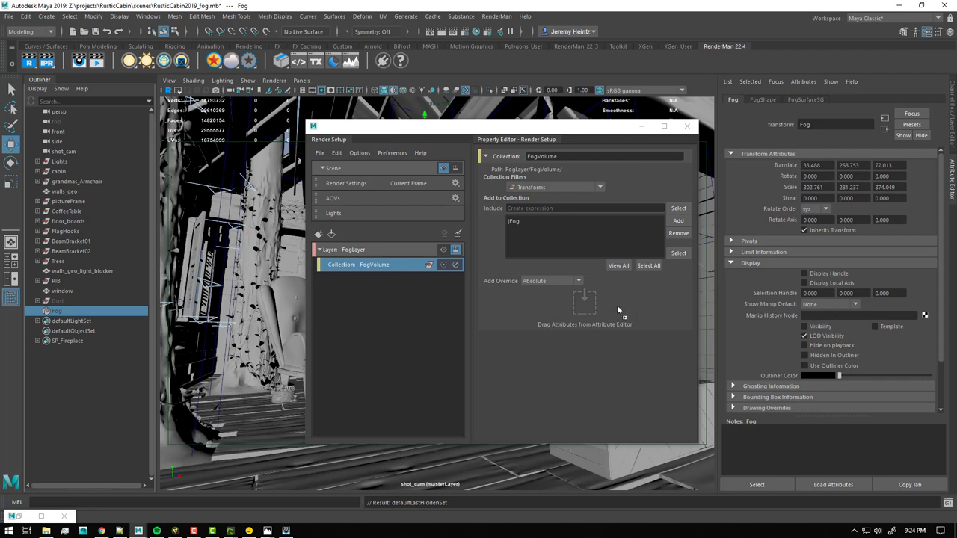
# Add an absolute Visibility override to FogVolume and switch Visibility on.
pyautogui.moveTo(568, 301); pyautogui.dragTo(568, 300, button='middle')
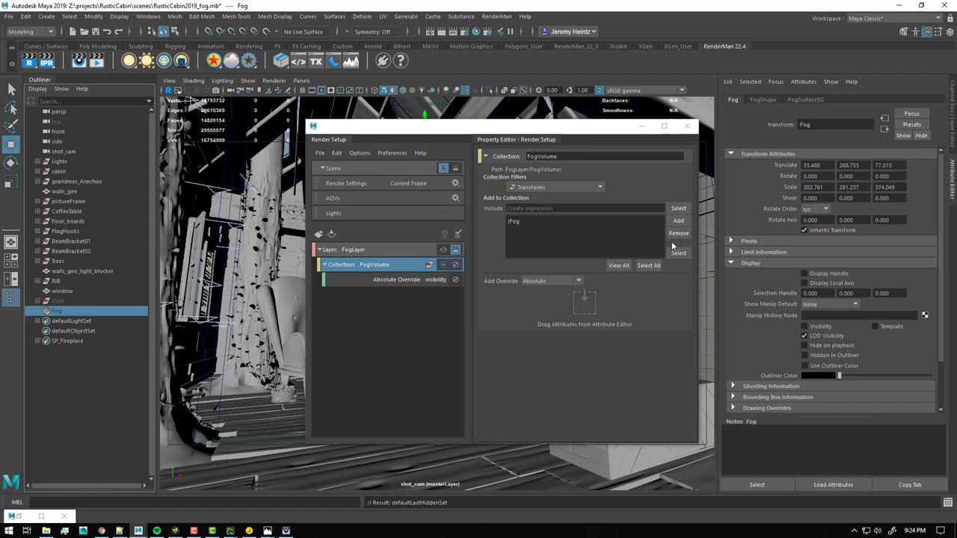
pyautogui.click(418, 280)
pyautogui.click(553, 179)
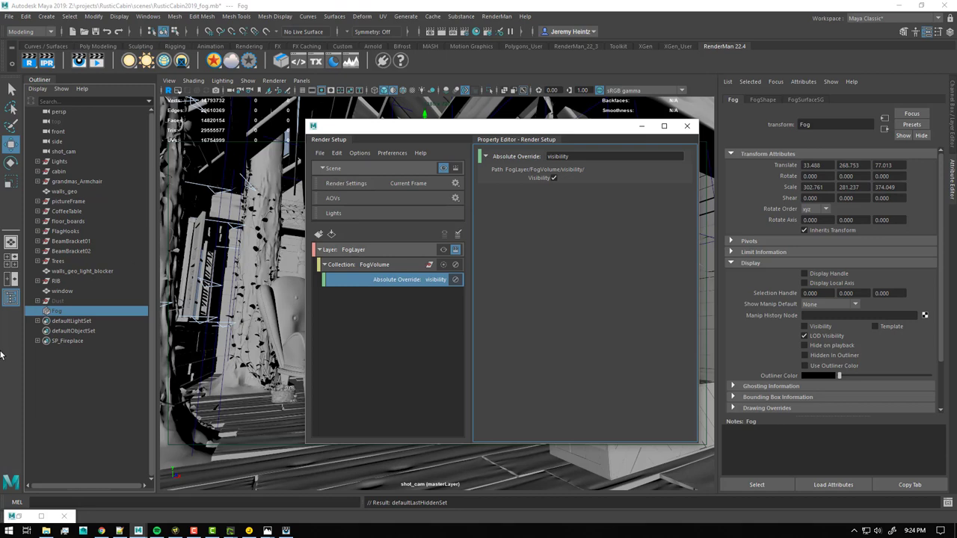
pyautogui.moveTo(443, 130); pyautogui.dragTo(347, 167)
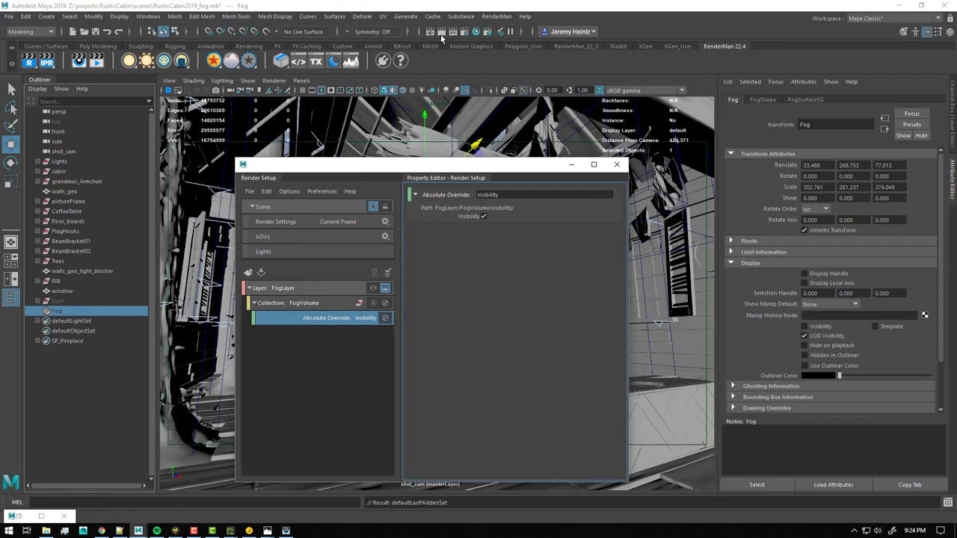
pyautogui.click(465, 35)
# Choose FogLayer as the Render Layer in Render Settings, close it, and deselect the override.
pyautogui.click(228, 97)
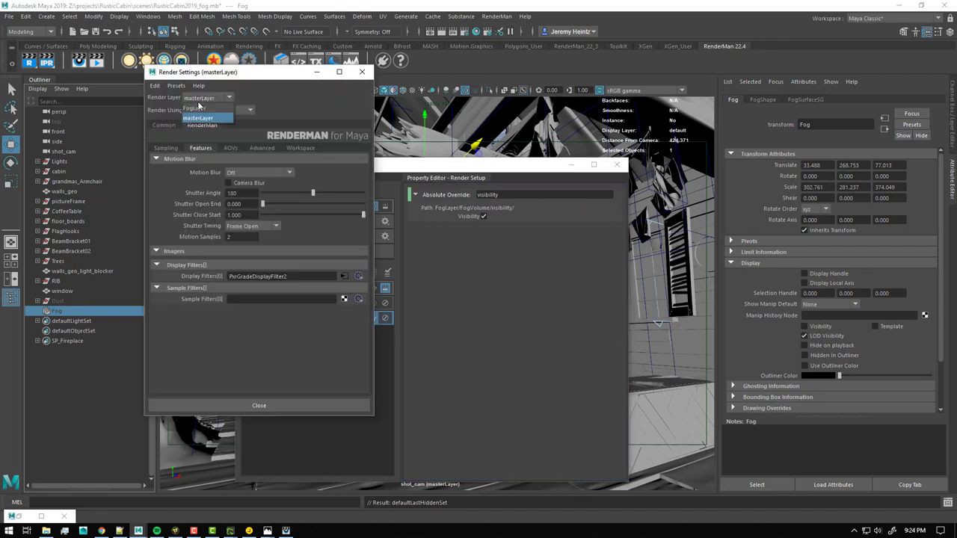
pyautogui.click(200, 111)
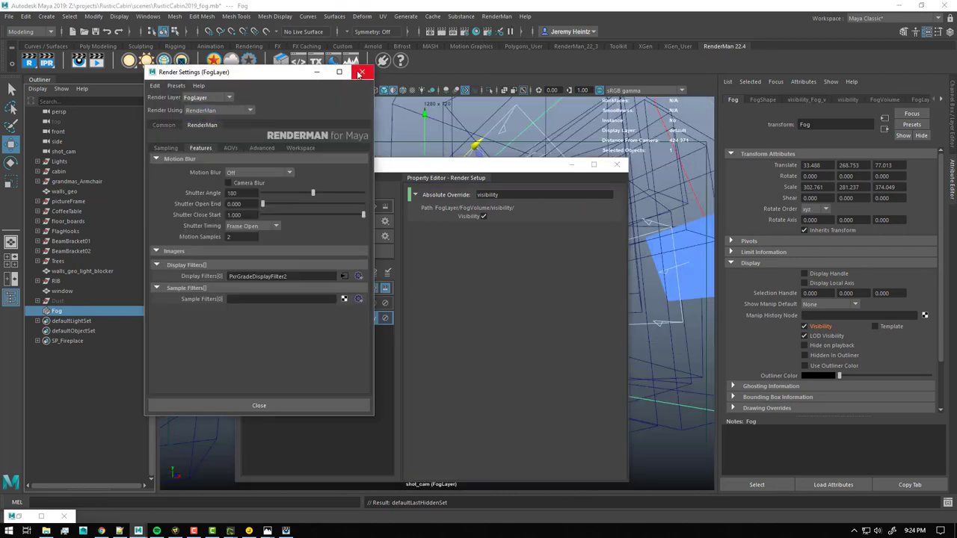
pyautogui.click(362, 72)
pyautogui.moveTo(430, 167); pyautogui.dragTo(787, 100)
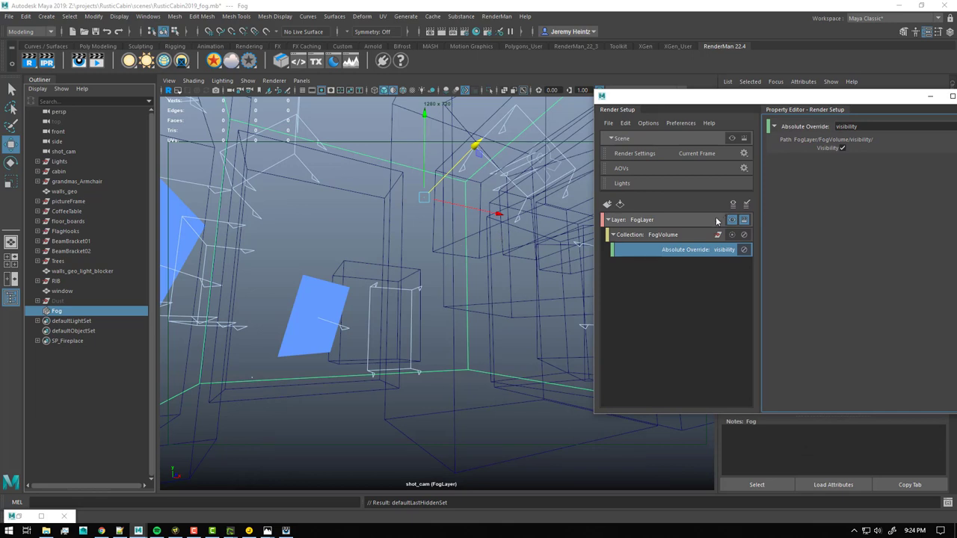
pyautogui.click(684, 268)
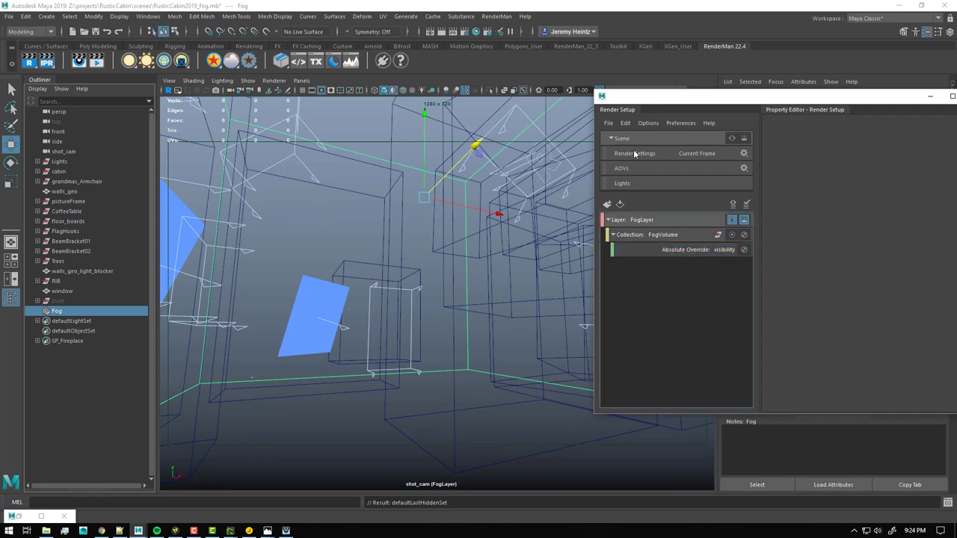
# Add a second collection under FogLayer and rename it from collection2 to FogRoomGeo.
pyautogui.rightClick(628, 220)
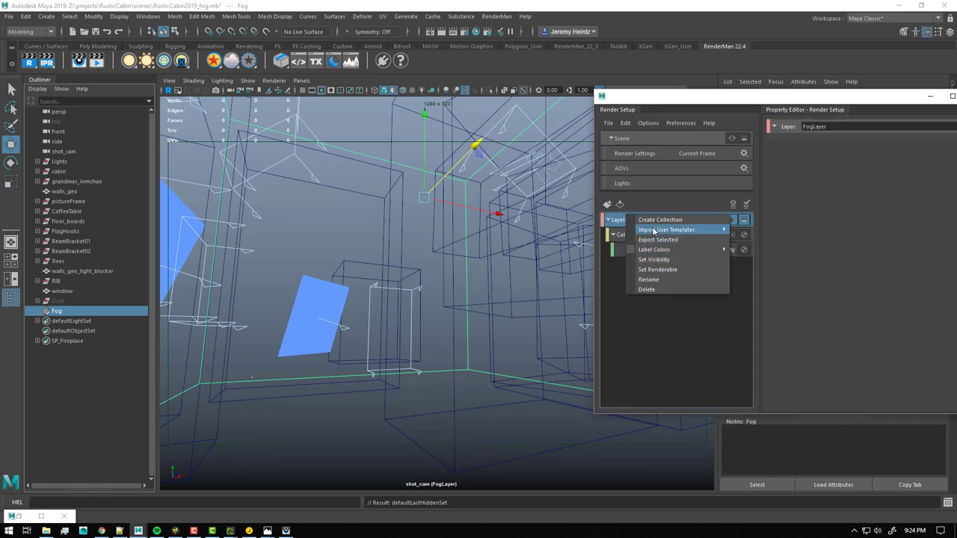
pyautogui.click(659, 219)
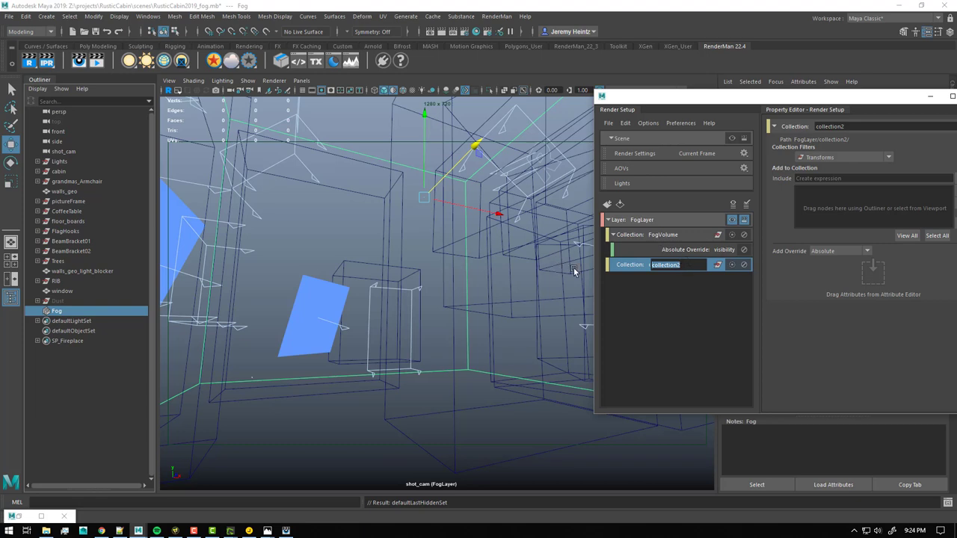
pyautogui.moveTo(716, 107); pyautogui.dragTo(551, 112)
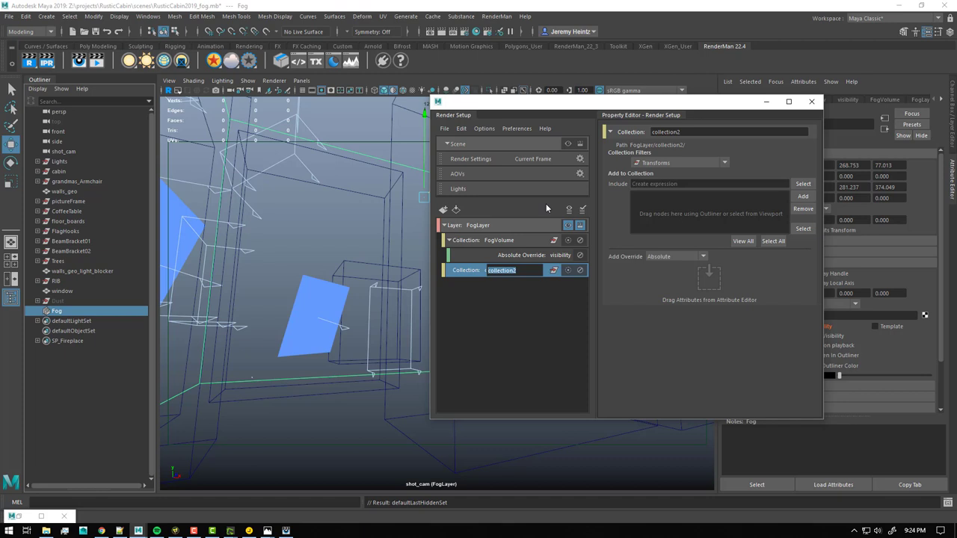
pyautogui.click(516, 269)
pyautogui.moveTo(516, 270); pyautogui.dragTo(476, 270)
pyautogui.write('ogRoomGeo')
pyautogui.press('Return')
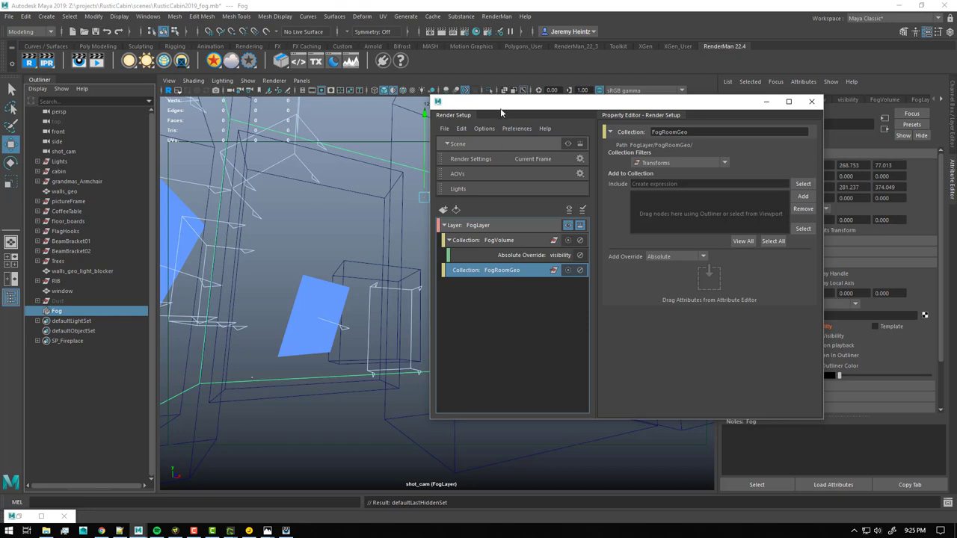
pyautogui.moveTo(498, 111); pyautogui.dragTo(244, 129)
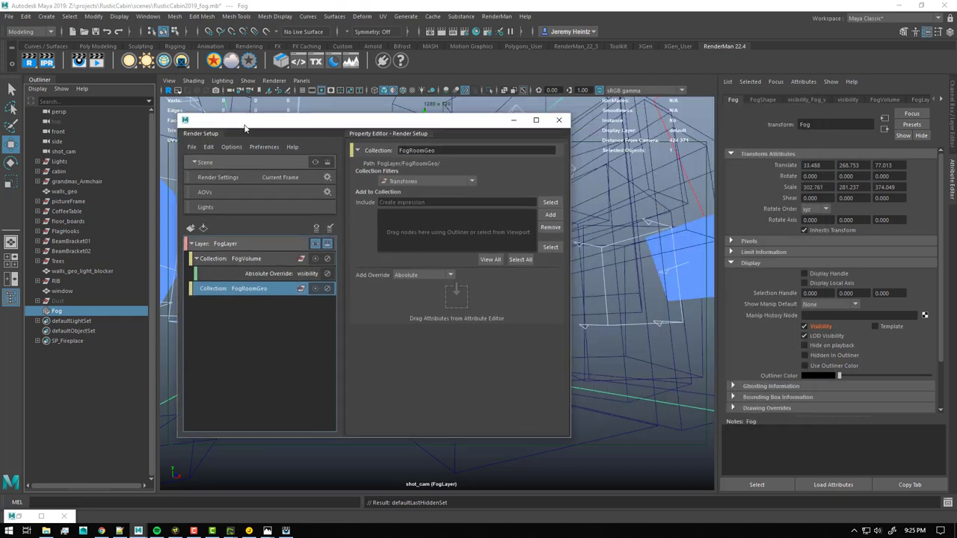
# Add cabin, then grandmas_Armchair through walls_geo_light_blocker, to the FogRoomGeo collection.
pyautogui.click(59, 172)
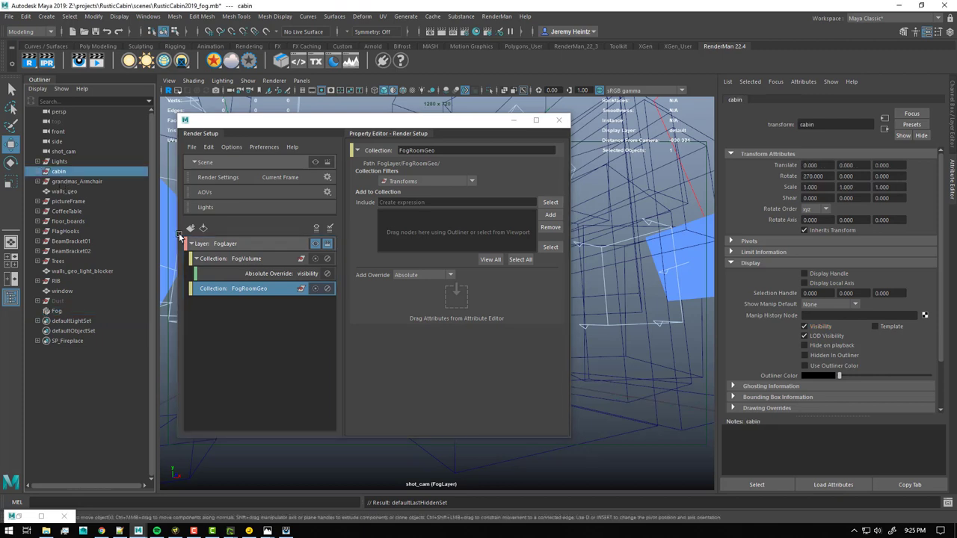
pyautogui.click(550, 214)
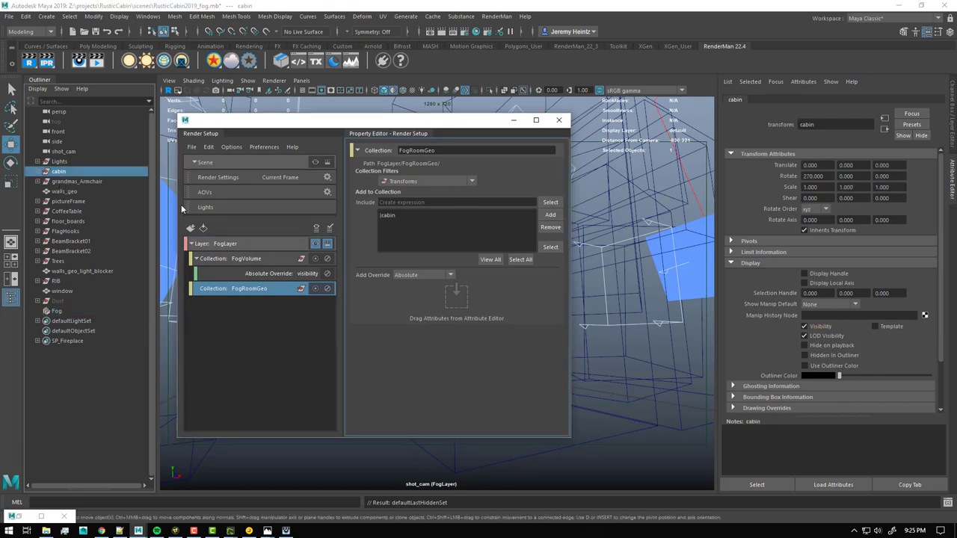
pyautogui.click(74, 183)
pyautogui.keyDown('ctrl'); pyautogui.click(64, 192); pyautogui.keyUp('ctrl')
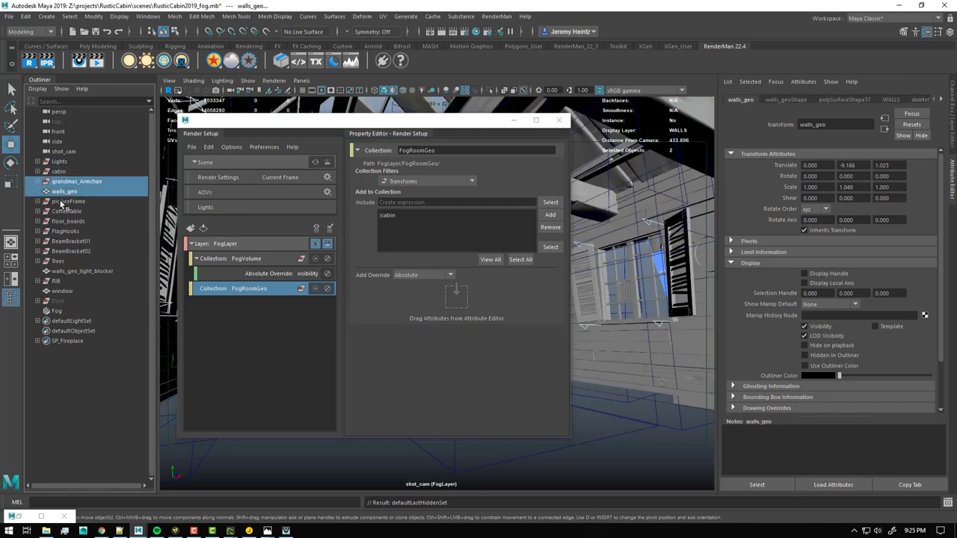
pyautogui.keyDown('ctrl'); pyautogui.click(63, 202); pyautogui.keyUp('ctrl')
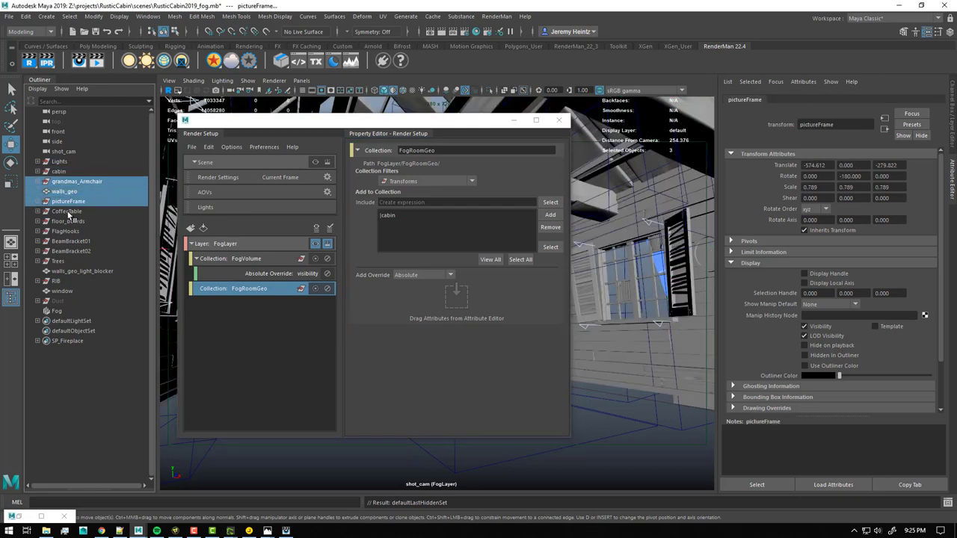
pyautogui.keyDown('shift'); pyautogui.click(61, 269); pyautogui.keyUp('shift')
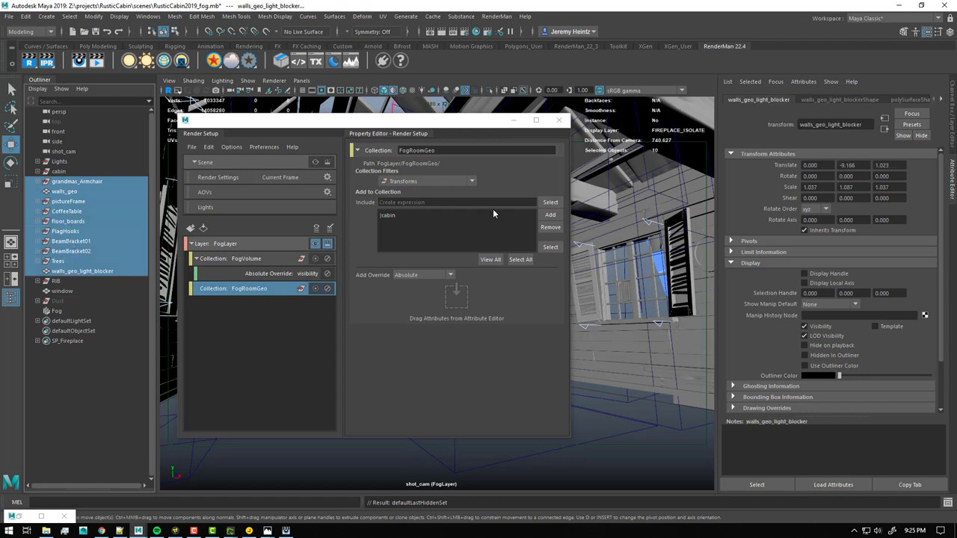
pyautogui.click(550, 216)
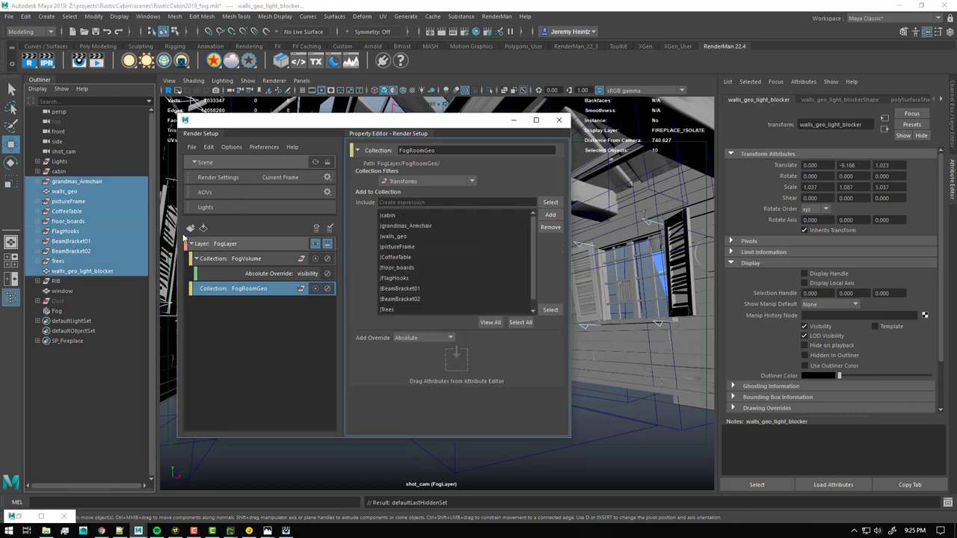
# Select the RIB object and reposition the Render Setup editor.
pyautogui.click(56, 281)
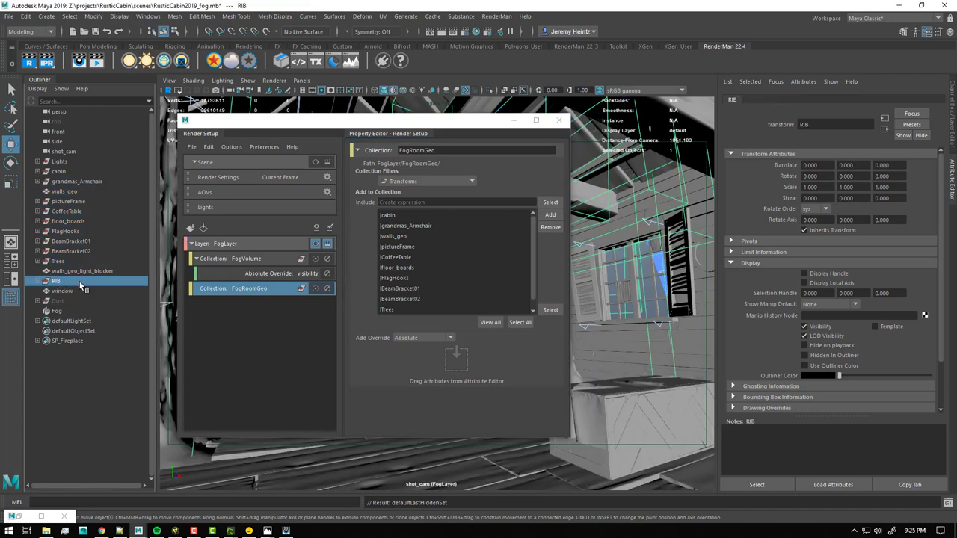
pyautogui.moveTo(331, 130); pyautogui.dragTo(390, 161)
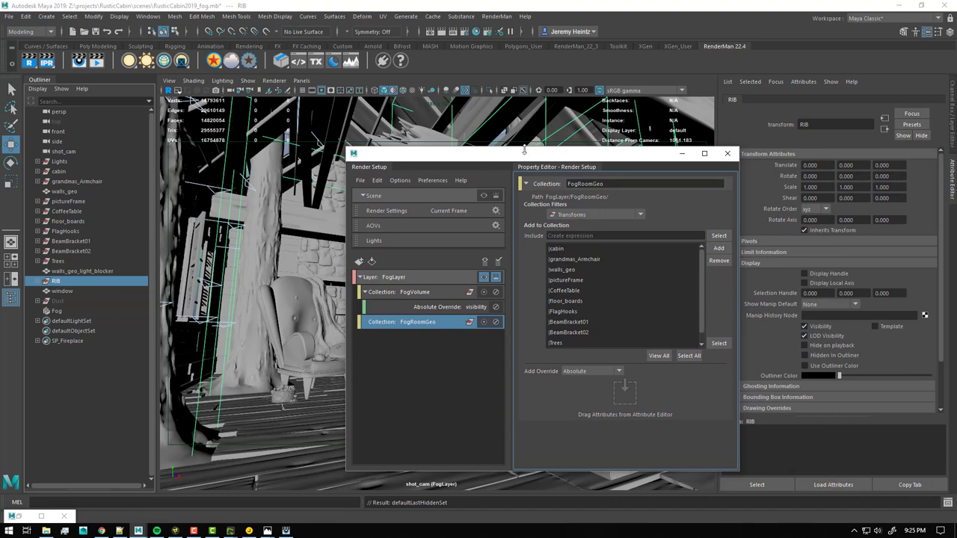
pyautogui.moveTo(524, 152); pyautogui.dragTo(442, 113)
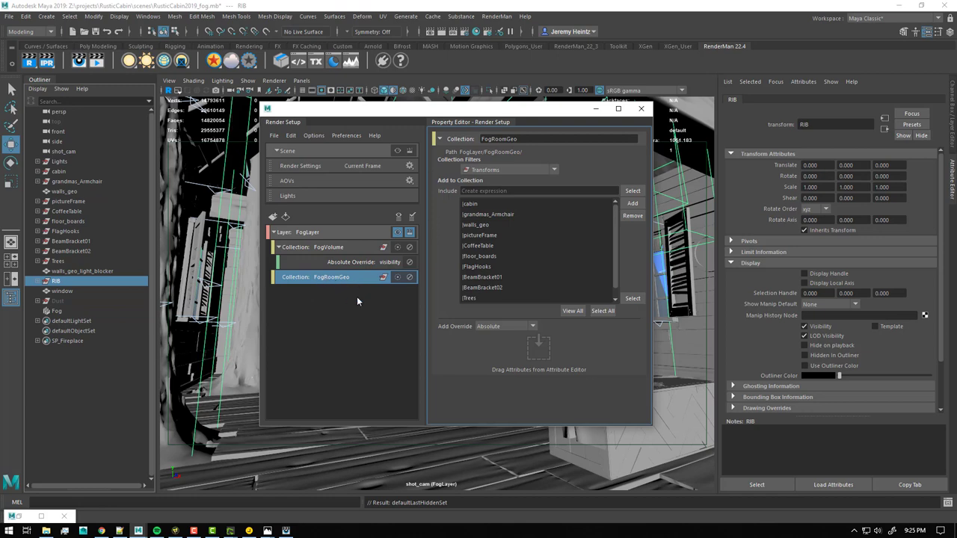
pyautogui.moveTo(428, 111); pyautogui.dragTo(669, 93)
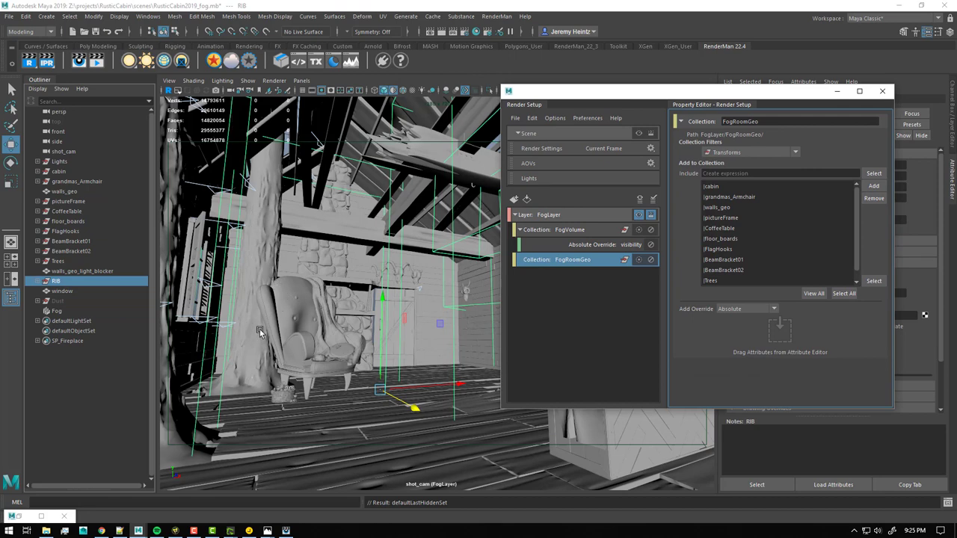
pyautogui.moveTo(632, 92); pyautogui.dragTo(552, 76)
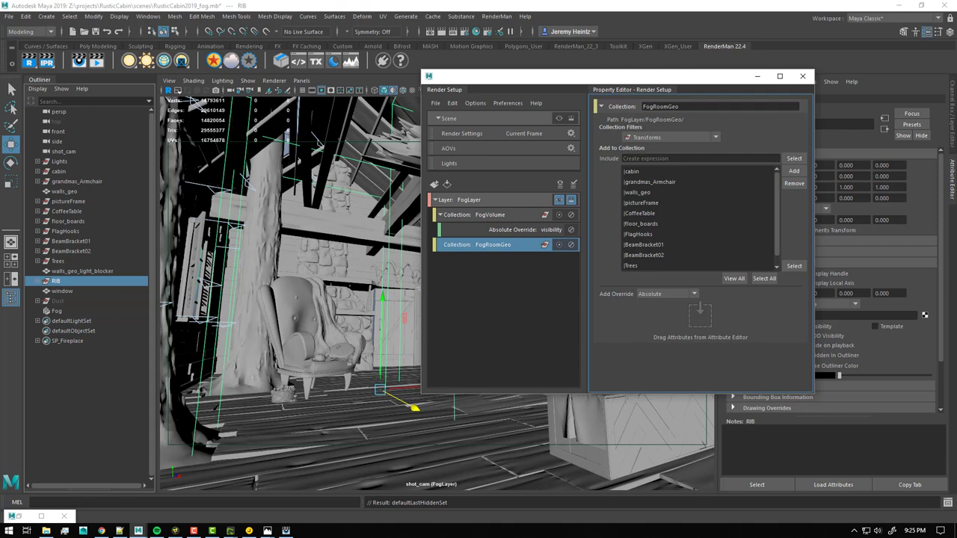
# Create a PxrConstant shader in Hypershade with its Emit Color set to black.
pyautogui.click(463, 32)
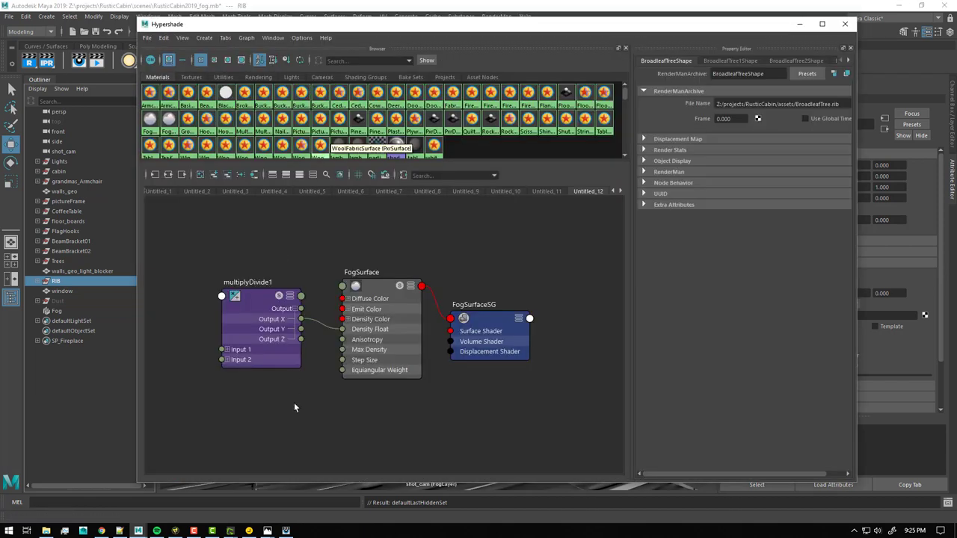
pyautogui.press('Tab')
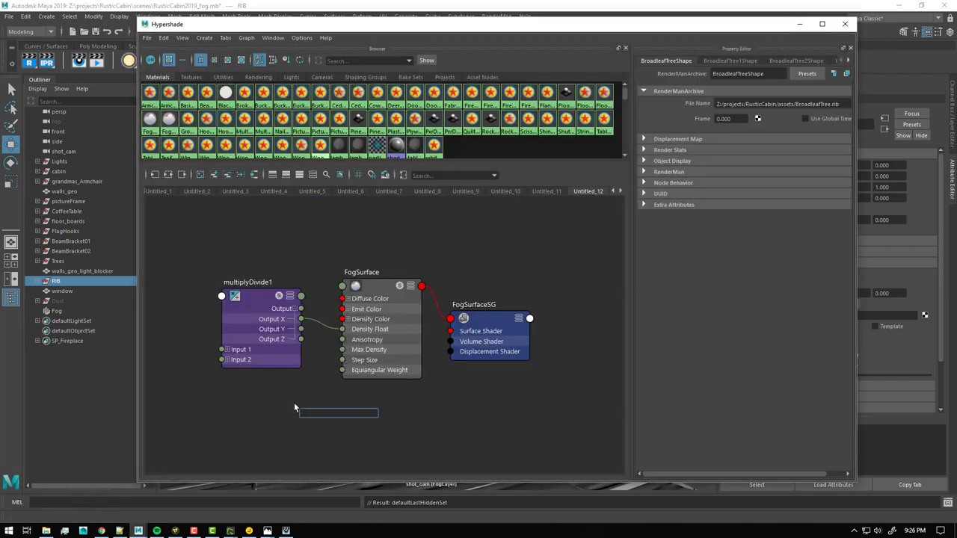
pyautogui.write('const')
pyautogui.press('Down')
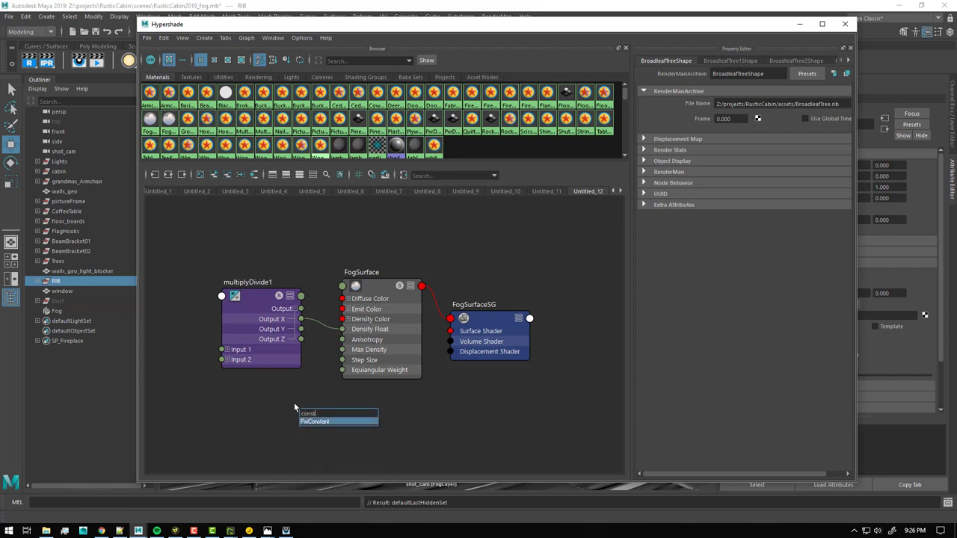
pyautogui.press('Return')
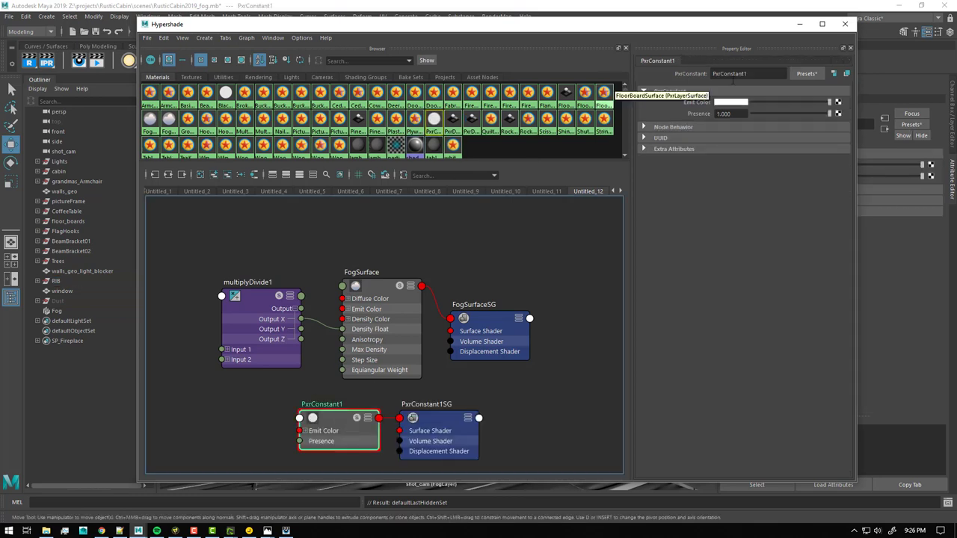
pyautogui.moveTo(822, 103); pyautogui.dragTo(751, 103)
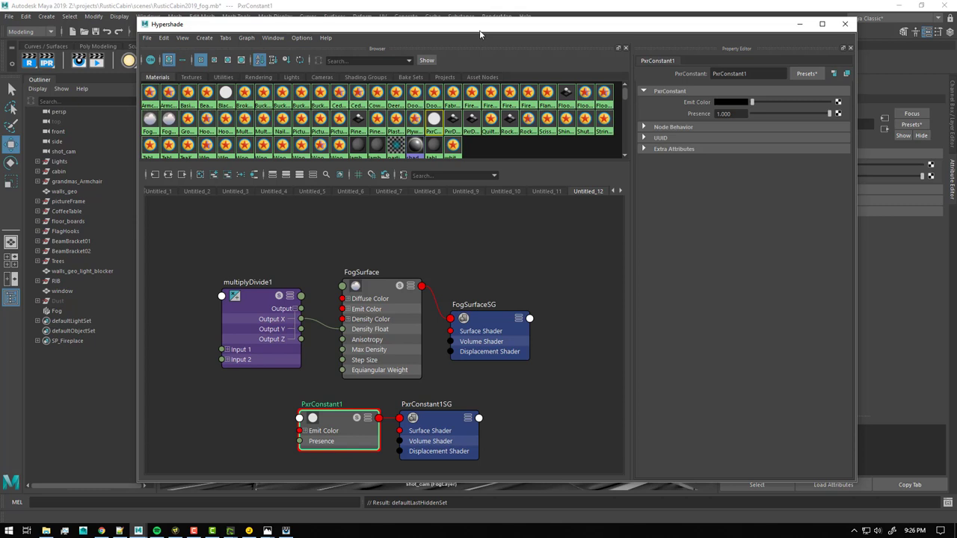
# Rename the PxrConstant shader to BlackSurfaceOverride.
pyautogui.doubleClick(739, 73)
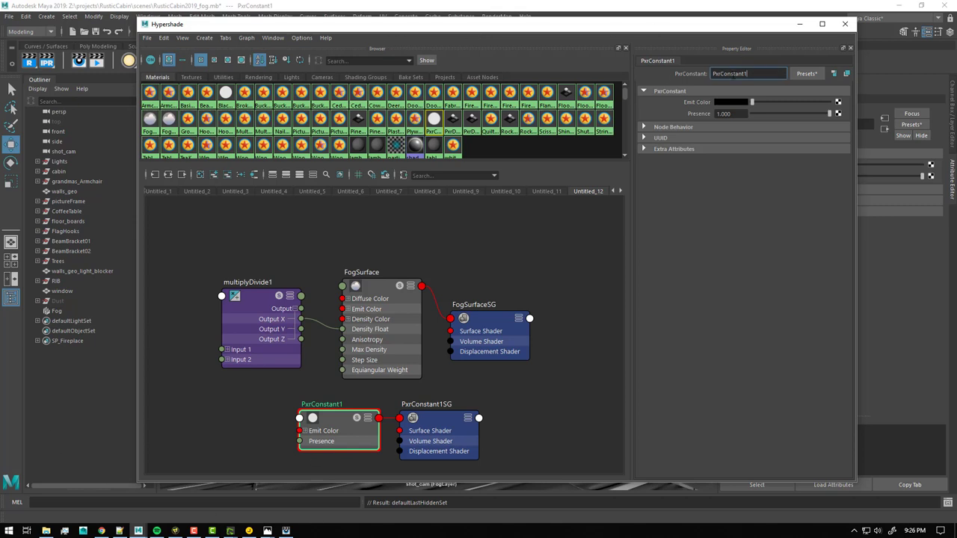
pyautogui.write('Black')
pyautogui.write('Shader')
pyautogui.press('BackSpace')
pyautogui.press('BackSpace')
pyautogui.press('BackSpace')
pyautogui.press('BackSpace')
pyautogui.press('BackSpace')
pyautogui.press('BackSpace')
pyautogui.write('SurfaceOverride')
pyautogui.press('Return')
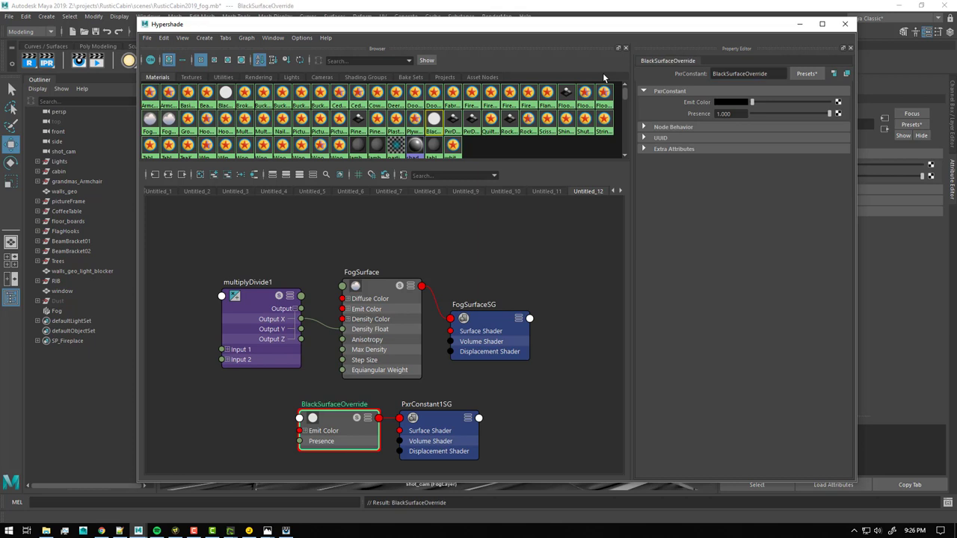
# Rename PxrConstant1SG to BlackSurfaceOverrideSG and hide Hypershade.
pyautogui.click(463, 441)
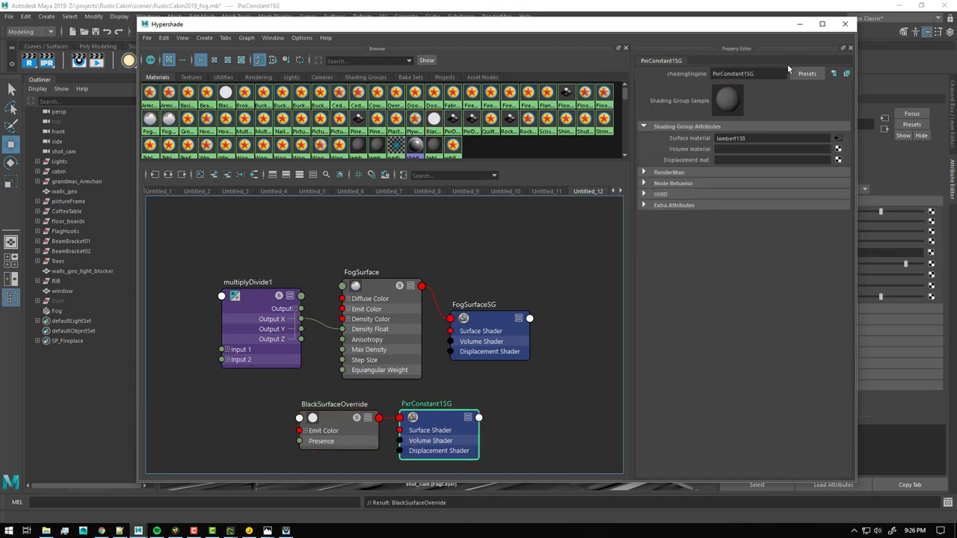
pyautogui.doubleClick(750, 73)
pyautogui.write('BlackSurfaceSG')
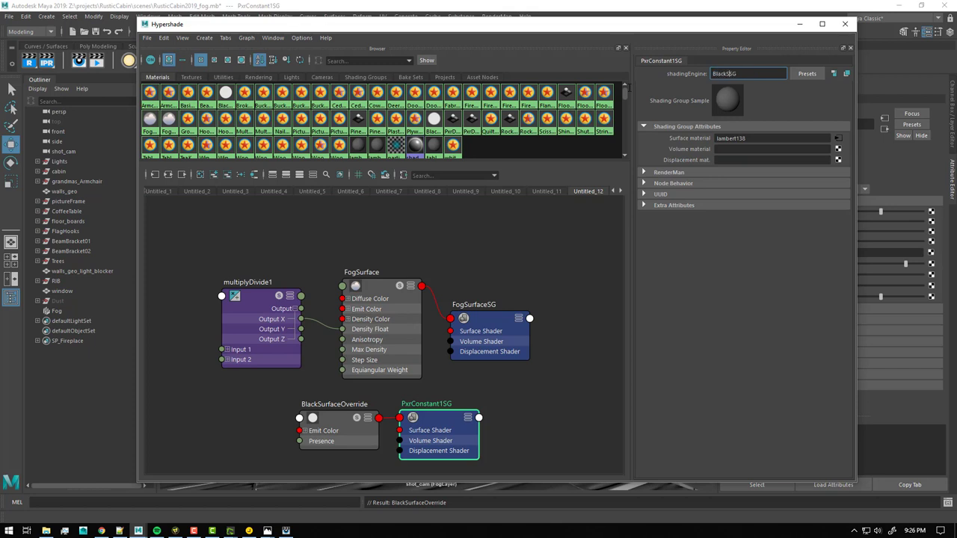
pyautogui.press('Left')
pyautogui.press('Left')
pyautogui.write('Override')
pyautogui.press('Return')
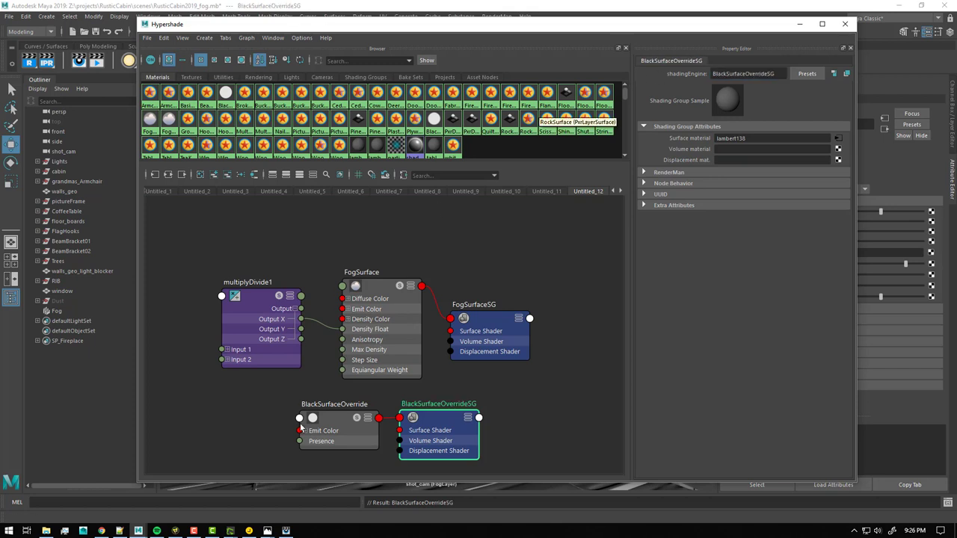
pyautogui.moveTo(613, 28); pyautogui.dragTo(645, 56)
pyautogui.click(855, 56)
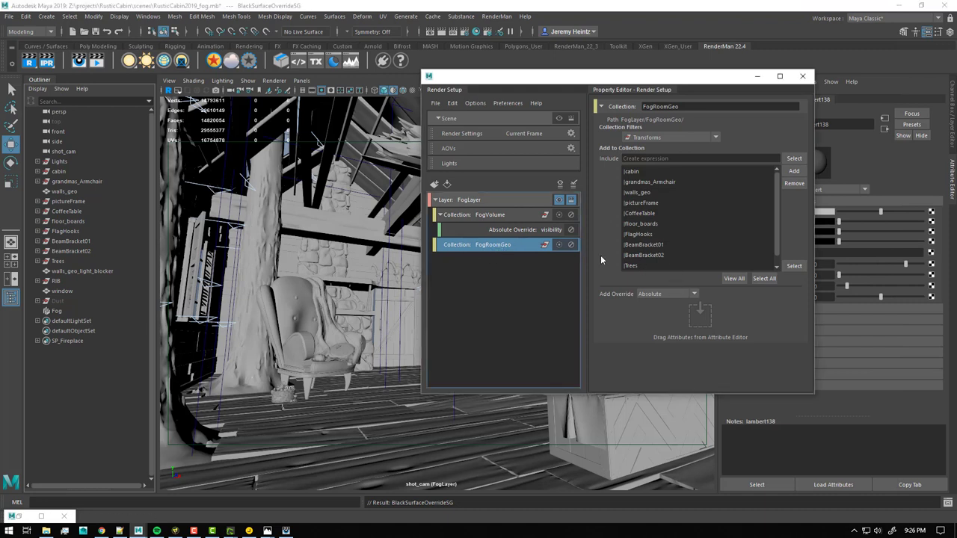
# Add a material override named FogMaterialOverride to the FogRoomGeo collection.
pyautogui.rightClick(495, 245)
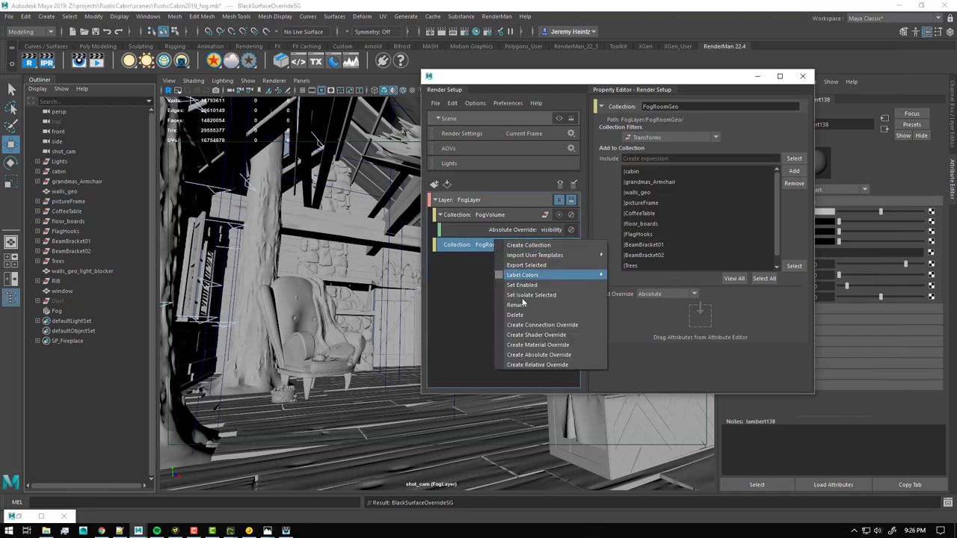
pyautogui.click(523, 344)
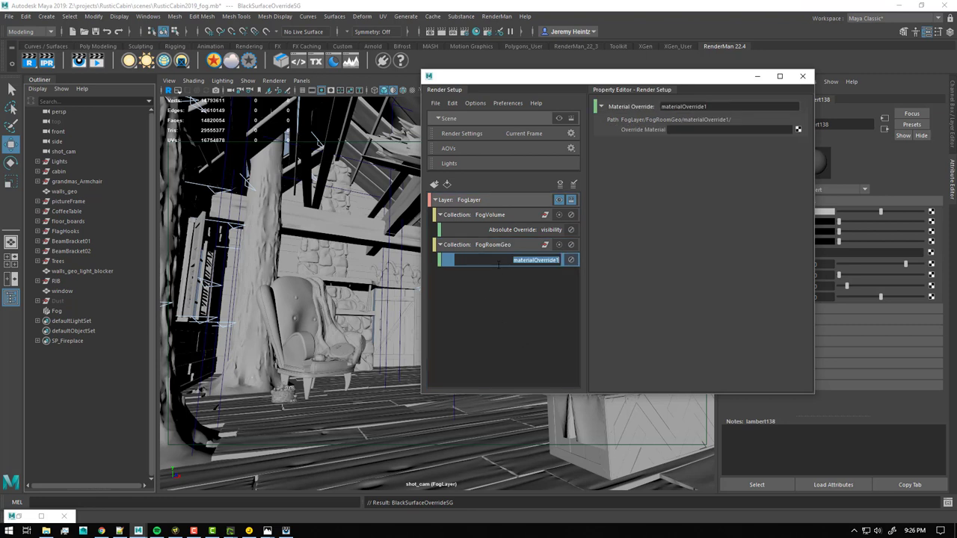
pyautogui.write('FogMaterialOverride')
pyautogui.press('Return')
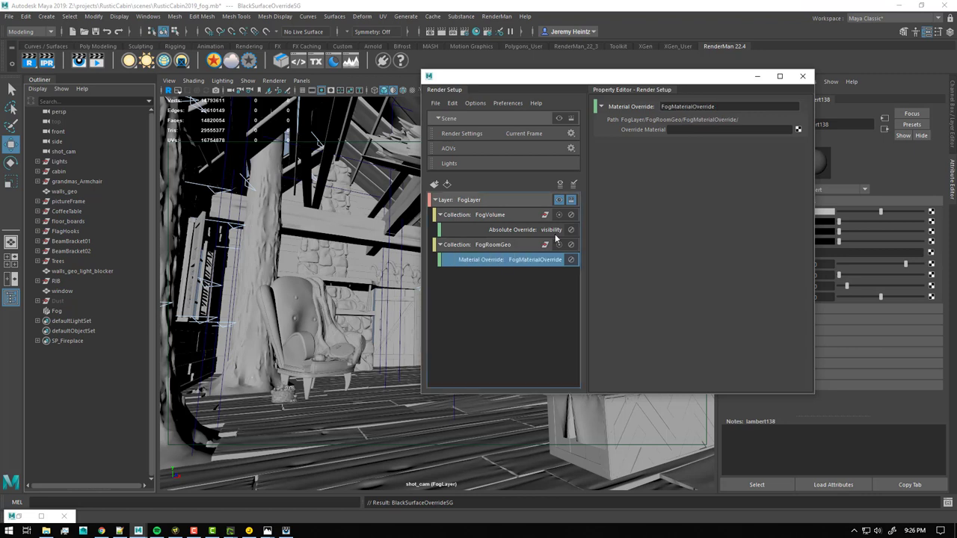
pyautogui.click(672, 129)
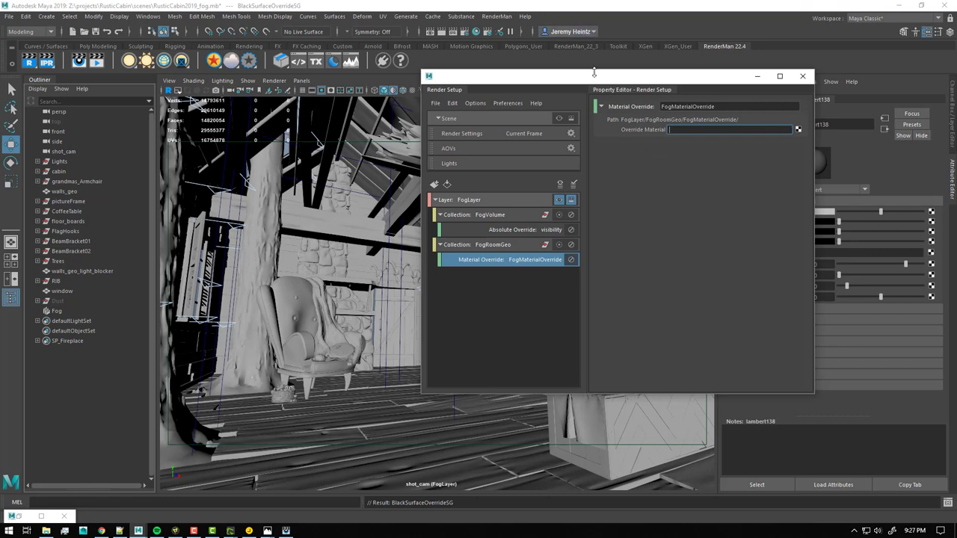
pyautogui.moveTo(596, 79); pyautogui.dragTo(691, 109)
pyautogui.click(475, 31)
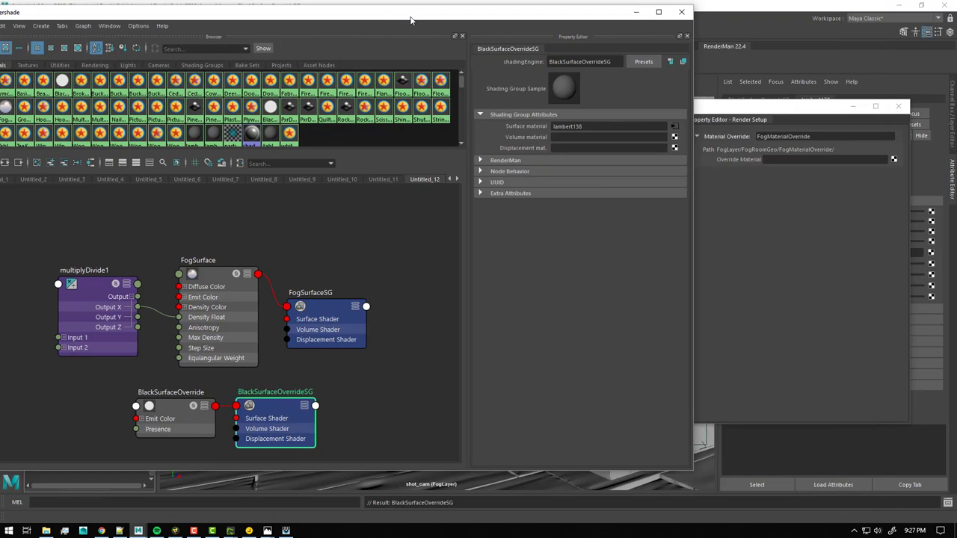
# Assign BlackSurfaceOverrideSG from Hypershade as FogMaterialOverride's Override Material.
pyautogui.moveTo(411, 20); pyautogui.dragTo(381, 25)
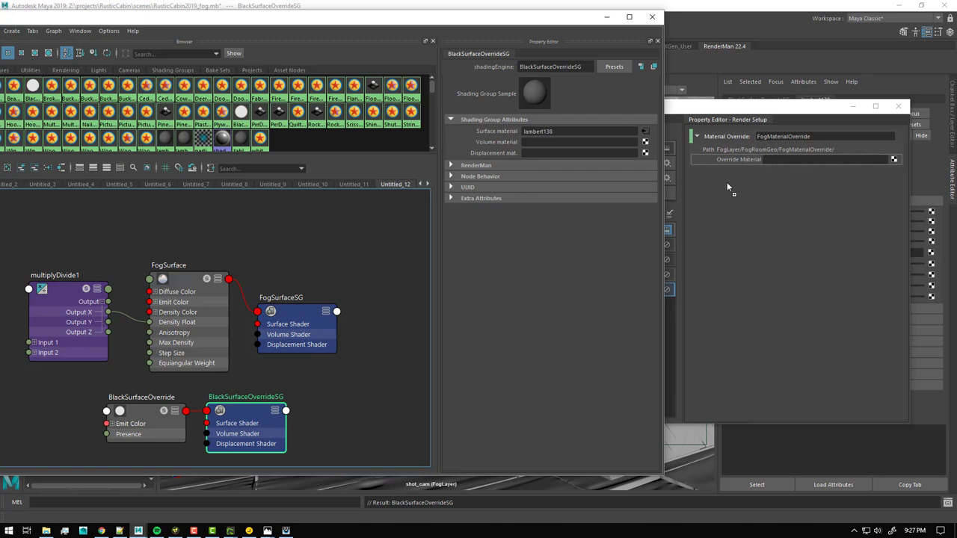
pyautogui.moveTo(763, 159); pyautogui.dragTo(769, 160, button='middle')
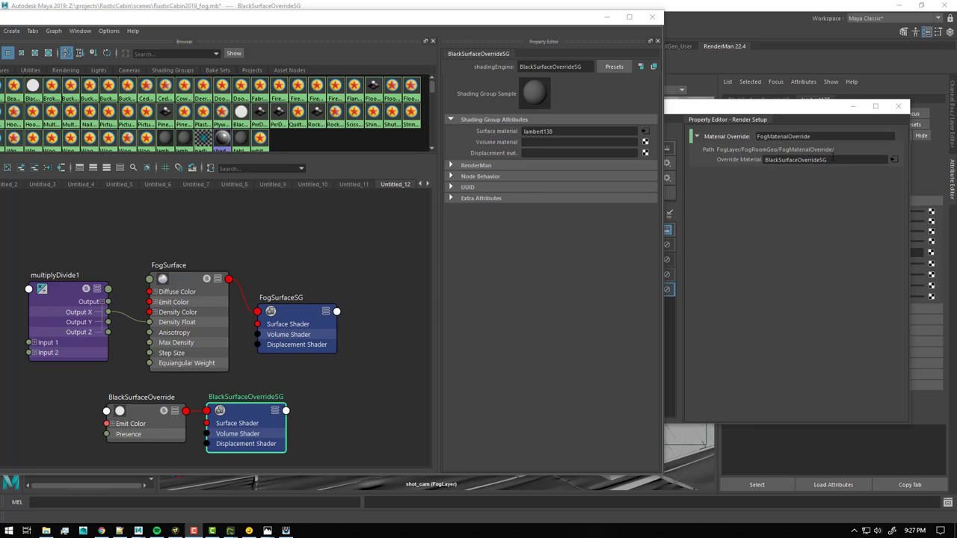
pyautogui.click(606, 17)
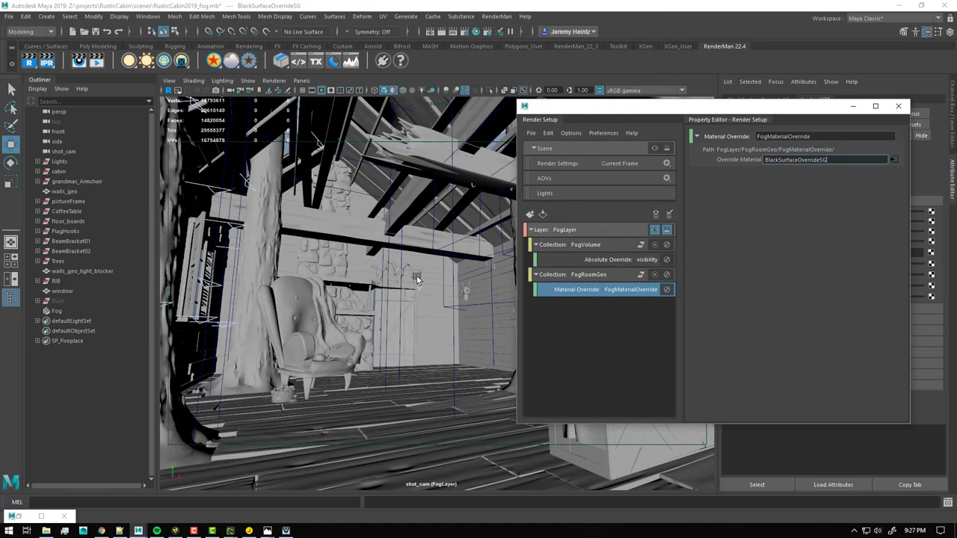
pyautogui.moveTo(636, 118); pyautogui.dragTo(645, 77)
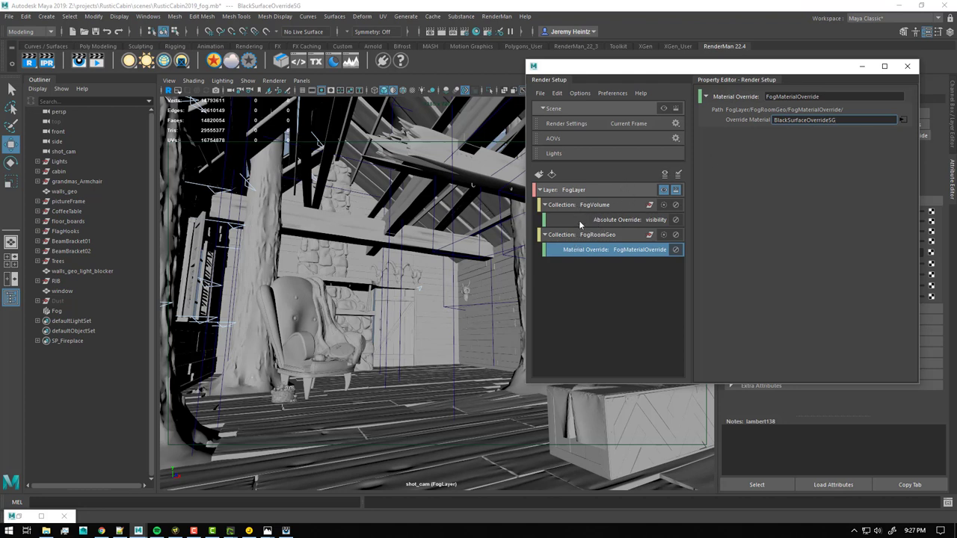
# Create a new collection under FogLayer named FogLights.
pyautogui.click(57, 311)
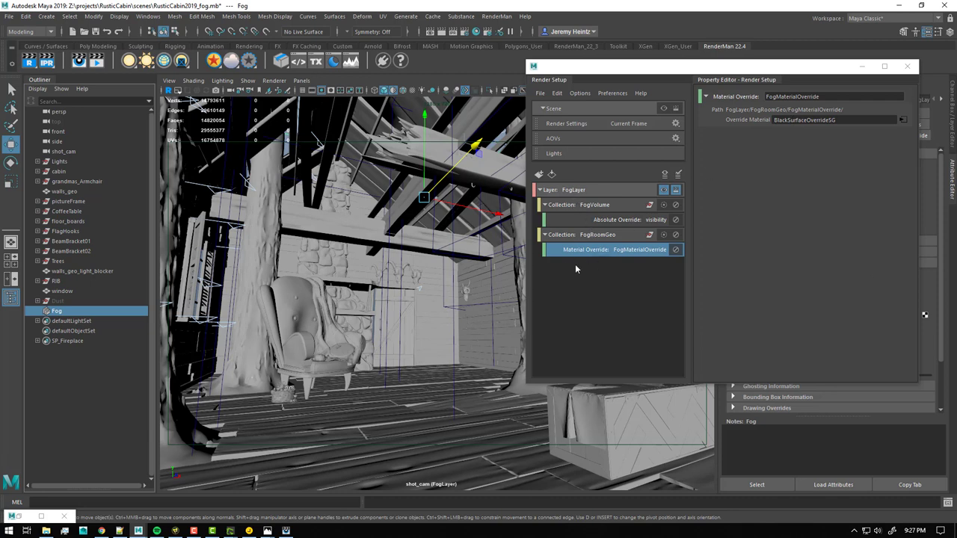
pyautogui.rightClick(573, 191)
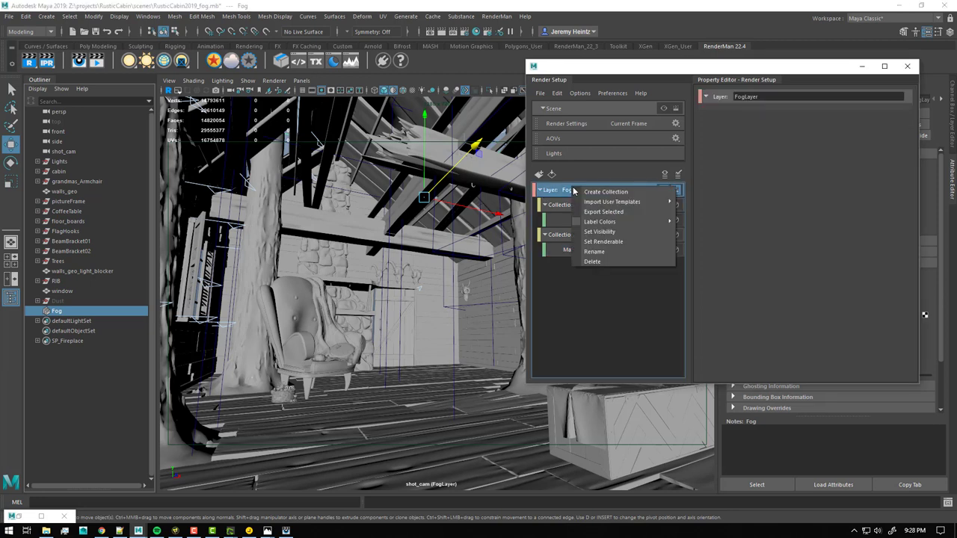
pyautogui.click(605, 192)
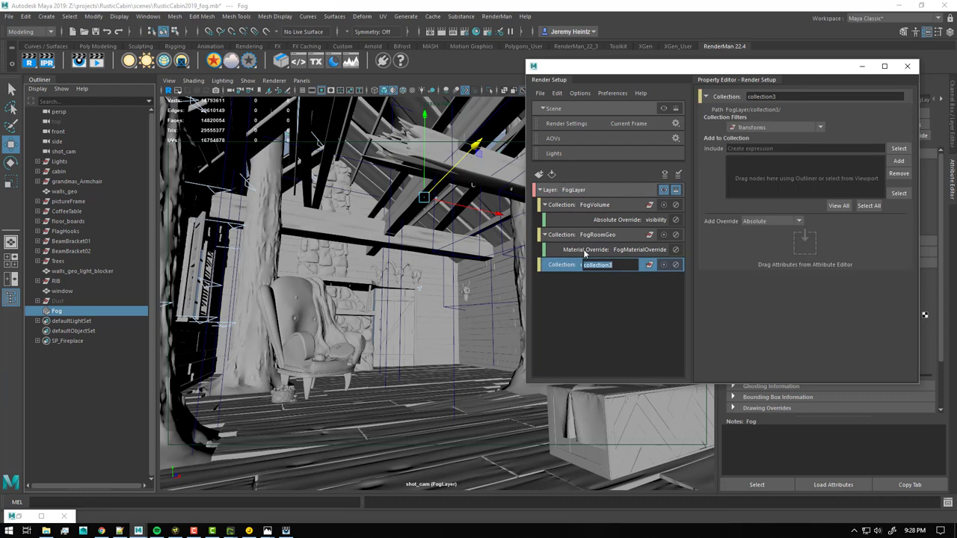
pyautogui.write('FogLights')
pyautogui.press('Return')
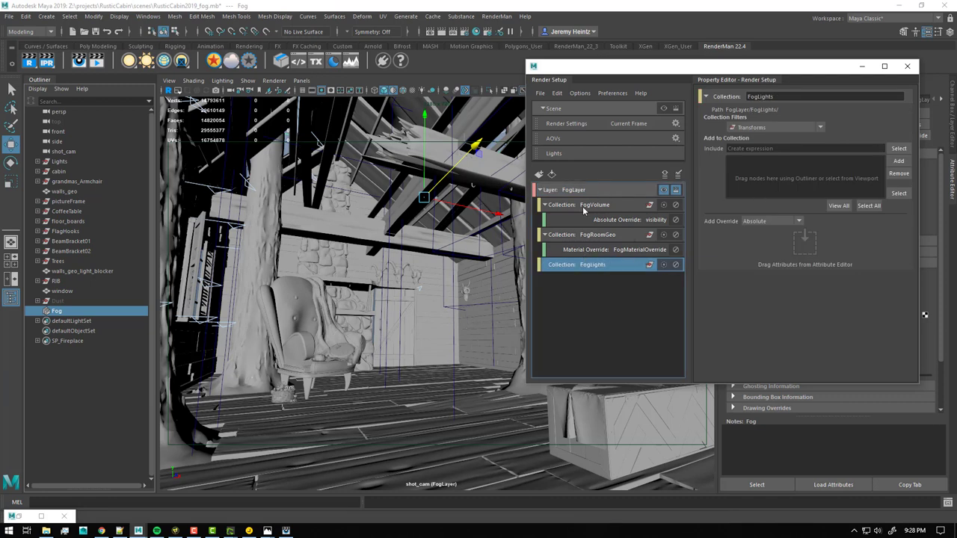
# Add the Lights group from the Outliner to the FogLights include list.
pyautogui.click(54, 161)
pyautogui.click(43, 162)
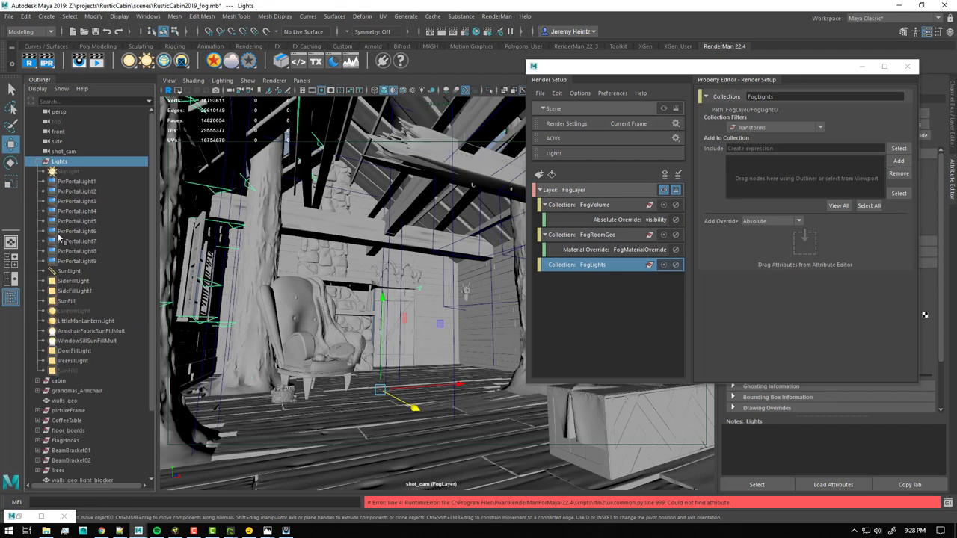
pyautogui.click(43, 163)
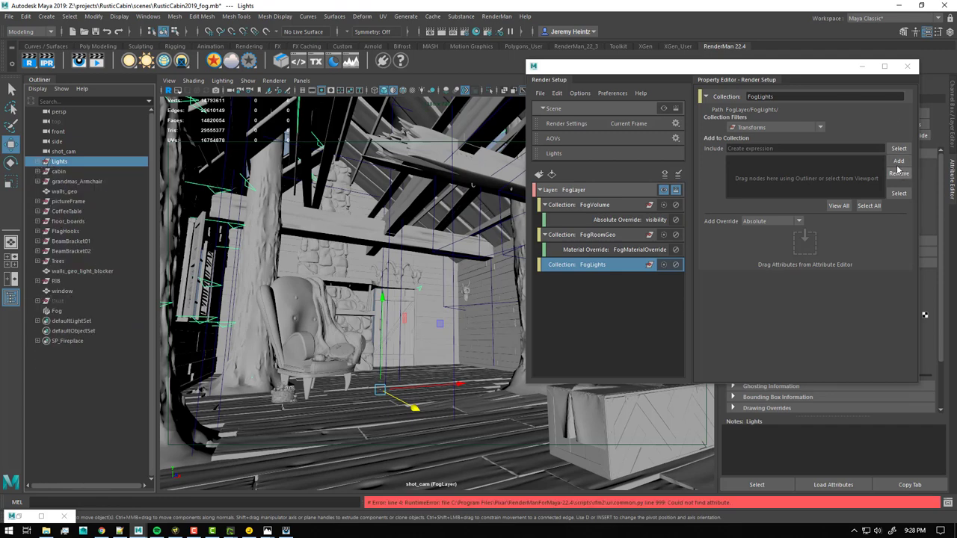
pyautogui.click(899, 161)
pyautogui.moveTo(818, 74); pyautogui.dragTo(796, 51)
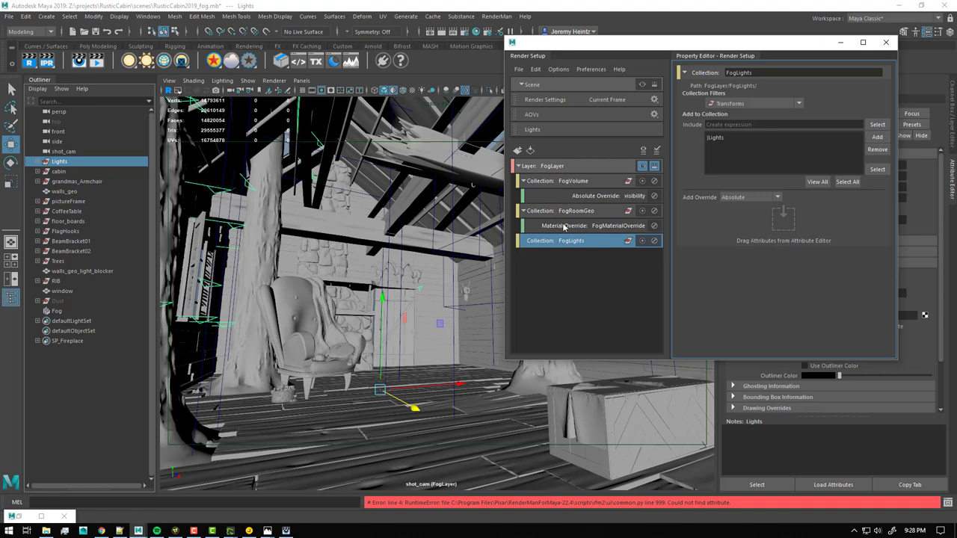
pyautogui.moveTo(636, 46); pyautogui.dragTo(624, 168)
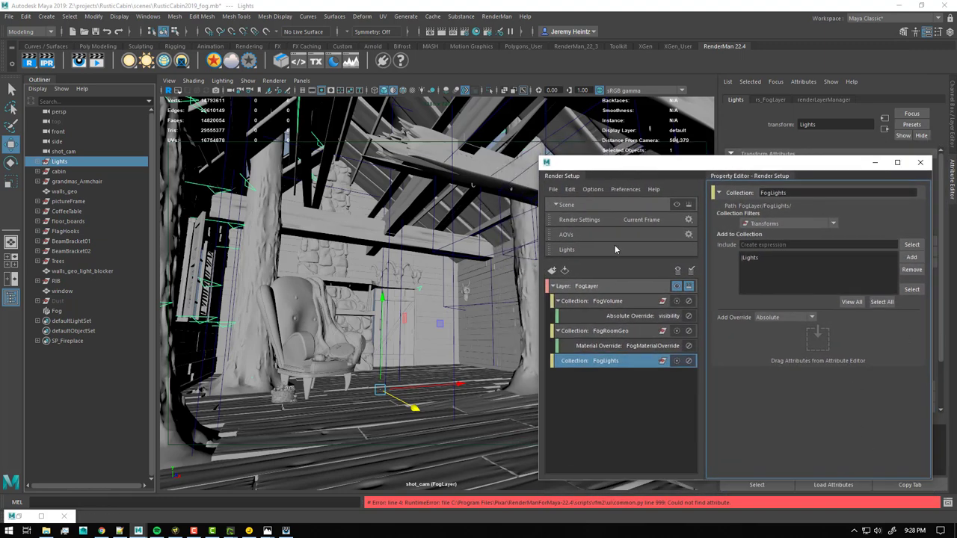
pyautogui.moveTo(597, 169); pyautogui.dragTo(599, 133)
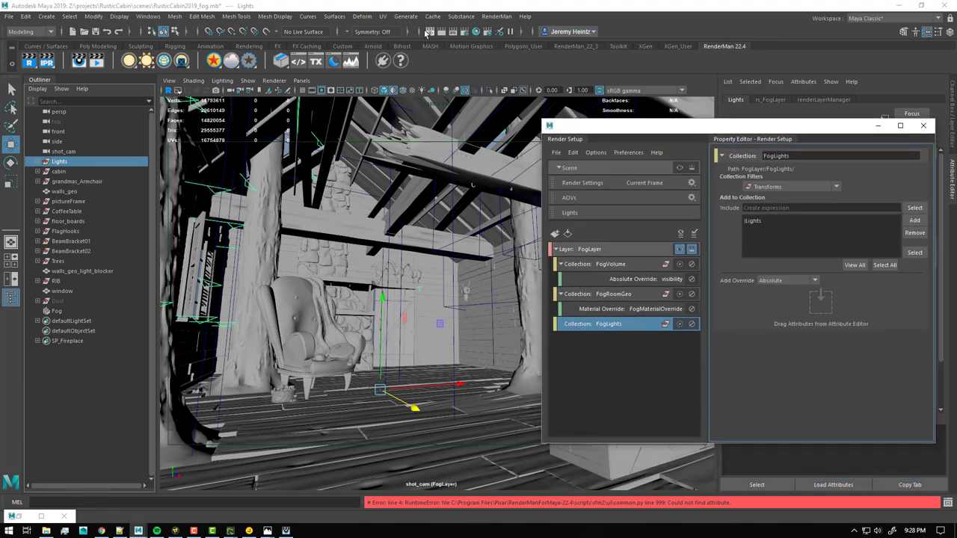
# Render FogLayer from shot_cam and inspect the foggy cabin in the it viewer.
pyautogui.click(439, 34)
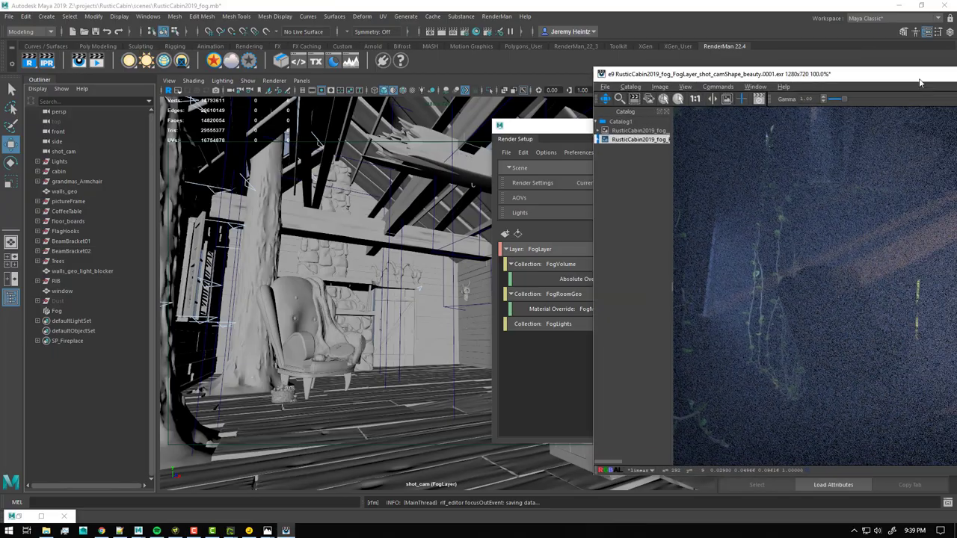
pyautogui.moveTo(925, 68); pyautogui.dragTo(510, 65)
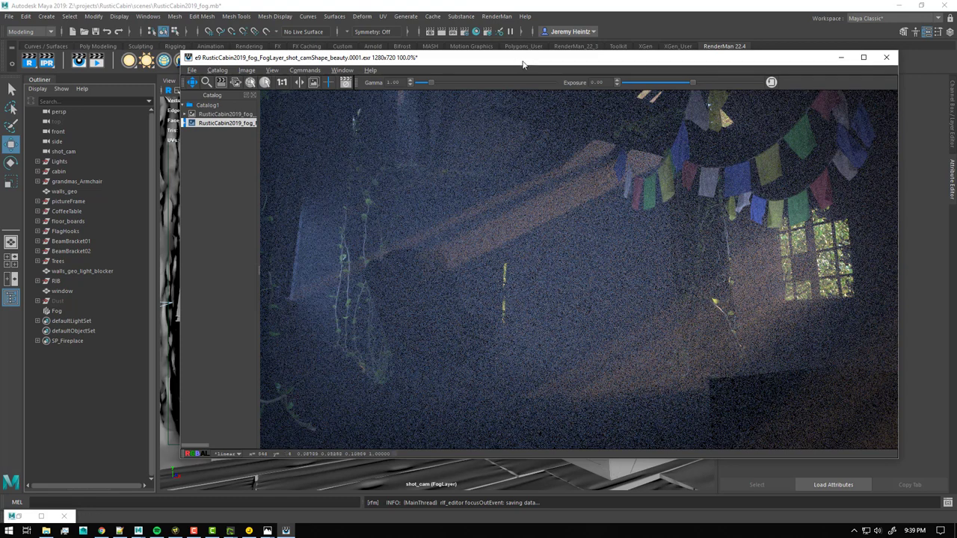
pyautogui.moveTo(516, 60); pyautogui.dragTo(531, 70)
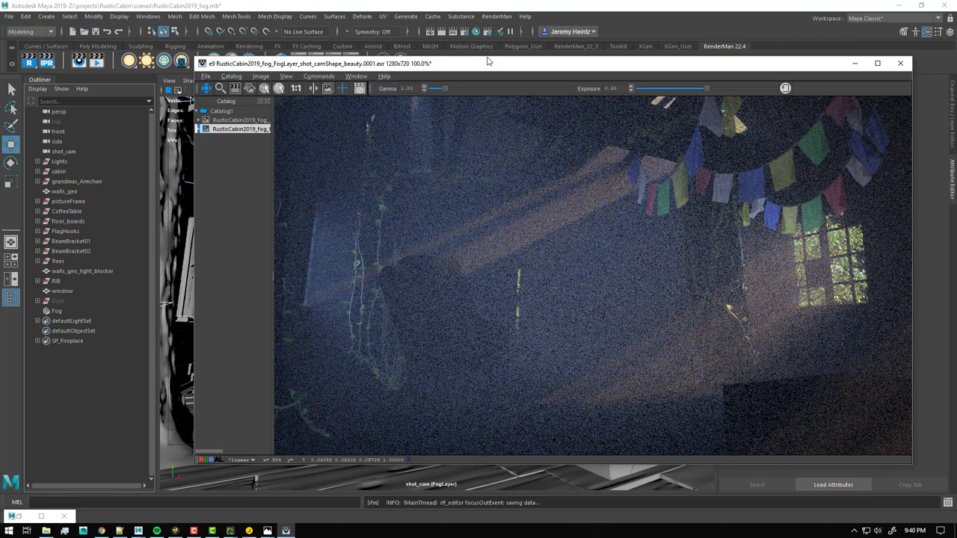
# Minimize the it viewer, return to Maya, and expand the RIB group in the Outliner.
pyautogui.hotkey('alt', 'F4')
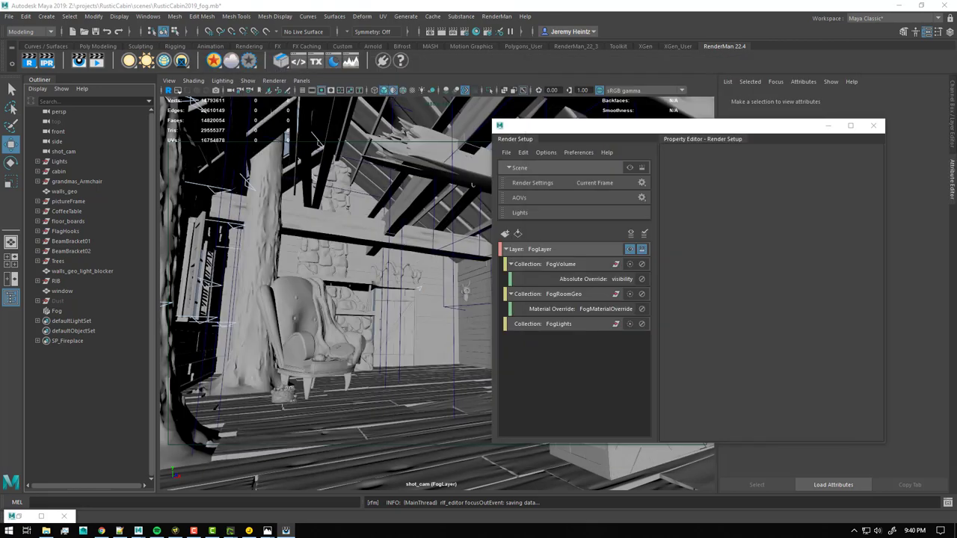
pyautogui.hotkey('alt', 'Tab')
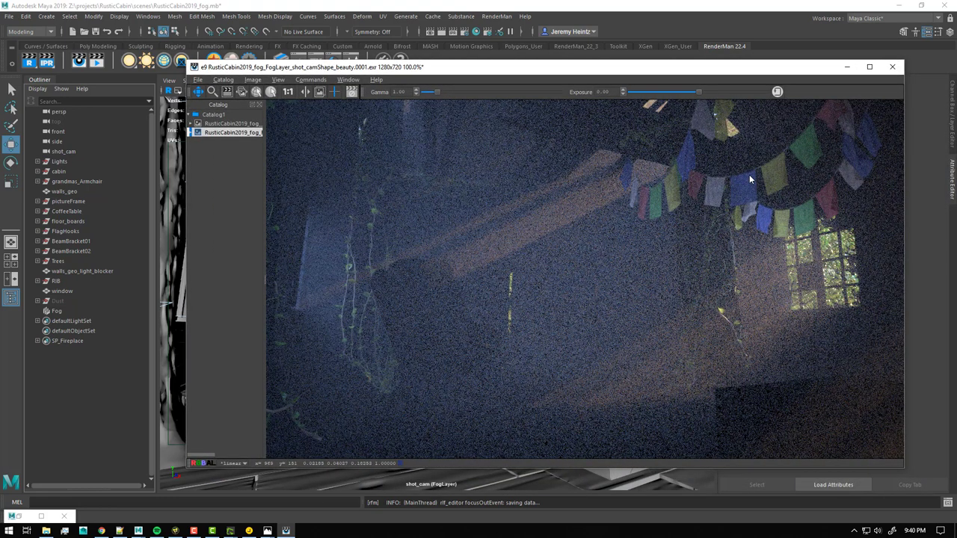
pyautogui.click(576, 10)
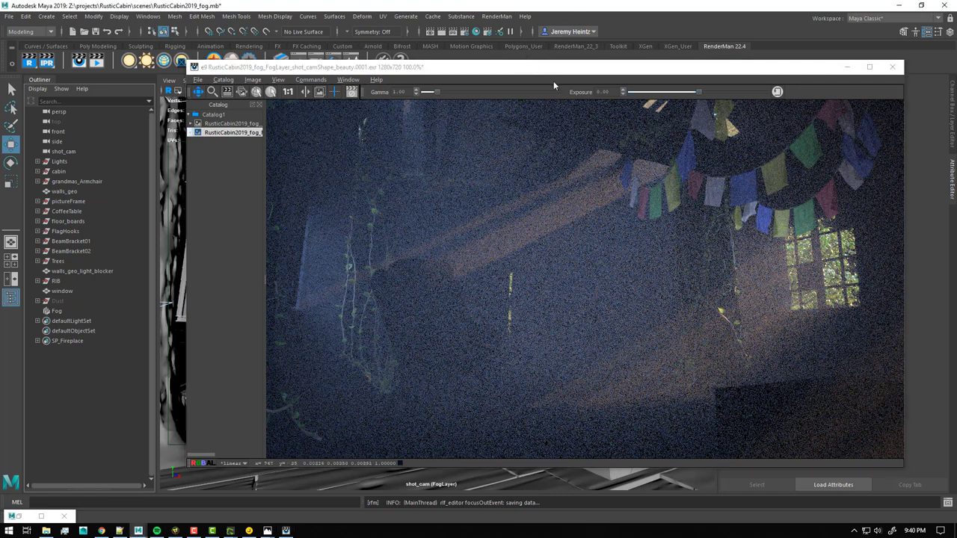
pyautogui.click(845, 67)
pyautogui.moveTo(559, 134); pyautogui.dragTo(766, 146)
pyautogui.click(38, 281)
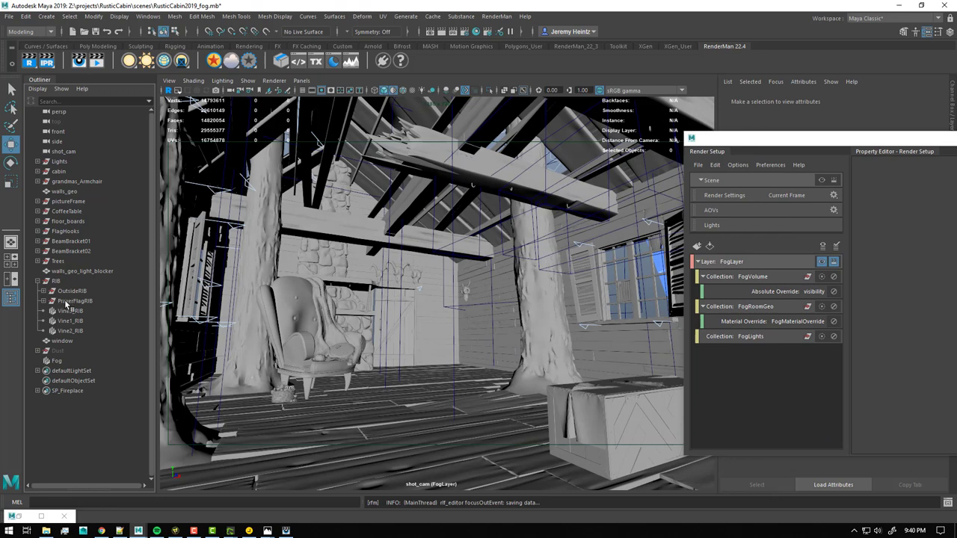
pyautogui.click(68, 310)
pyautogui.click(72, 331)
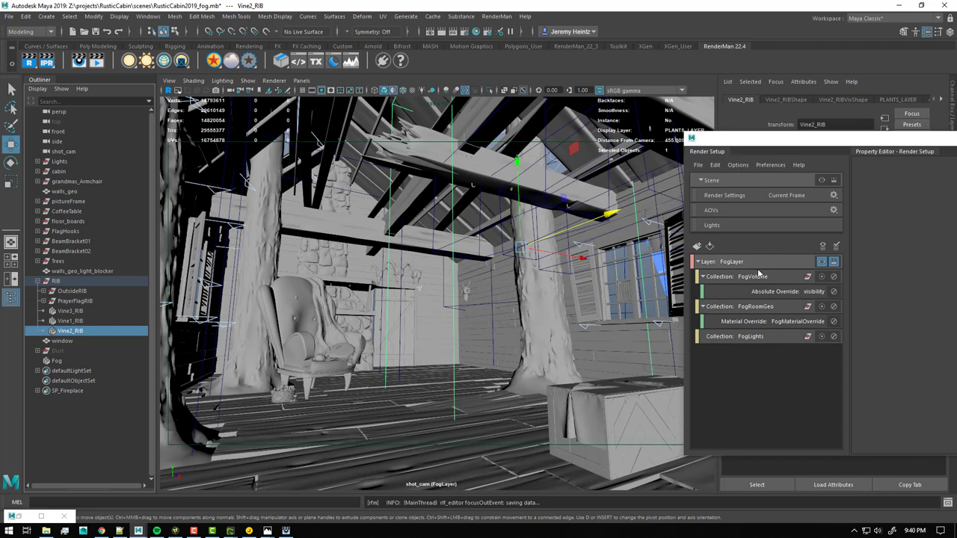
pyautogui.moveTo(812, 146); pyautogui.dragTo(690, 143)
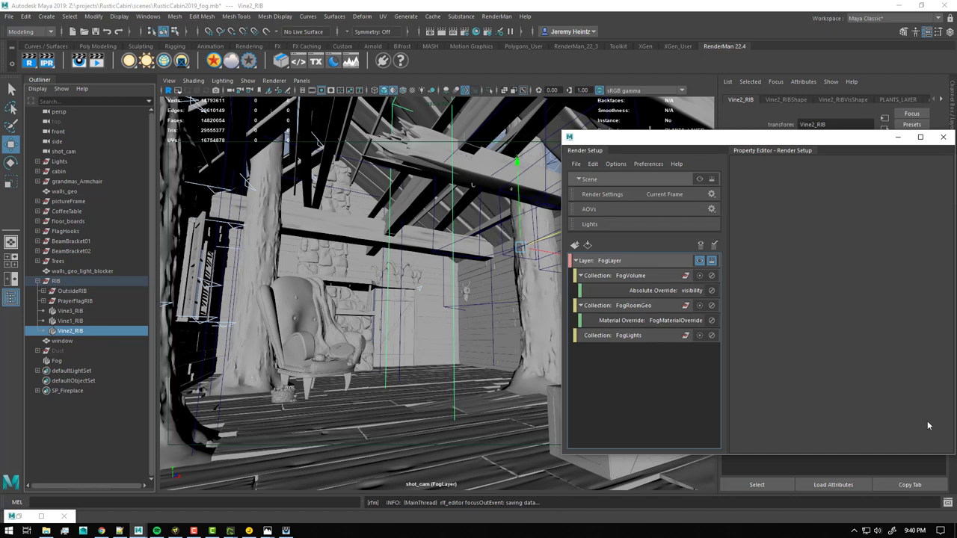
pyautogui.moveTo(697, 142); pyautogui.dragTo(666, 197)
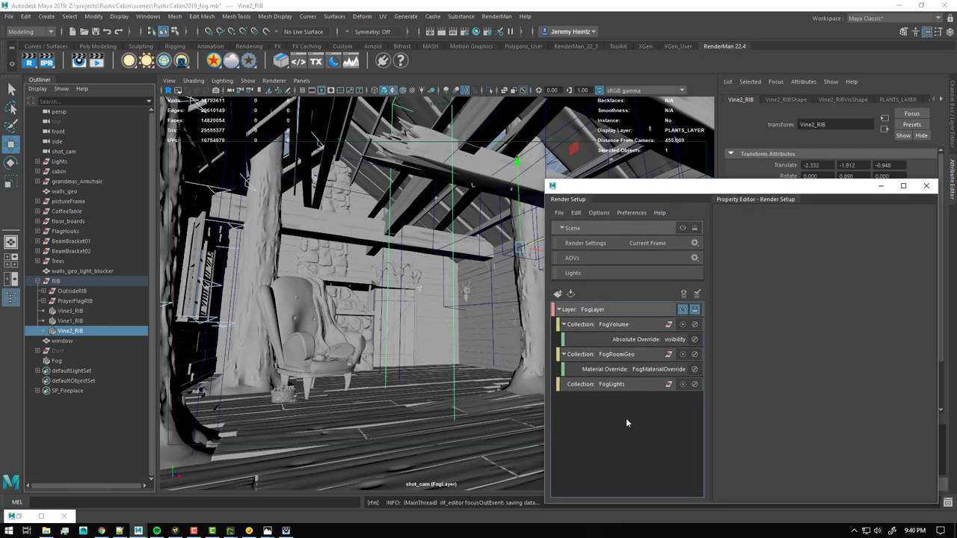
pyautogui.click(588, 311)
# Create a fourth FogLayer collection named FogRIB and add the RIB group to it.
pyautogui.rightClick(594, 314)
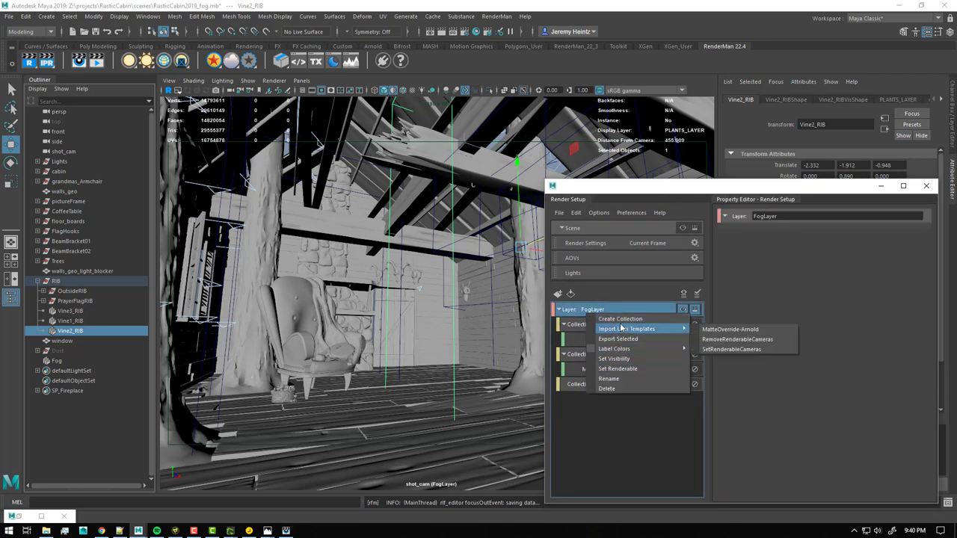
pyautogui.click(620, 318)
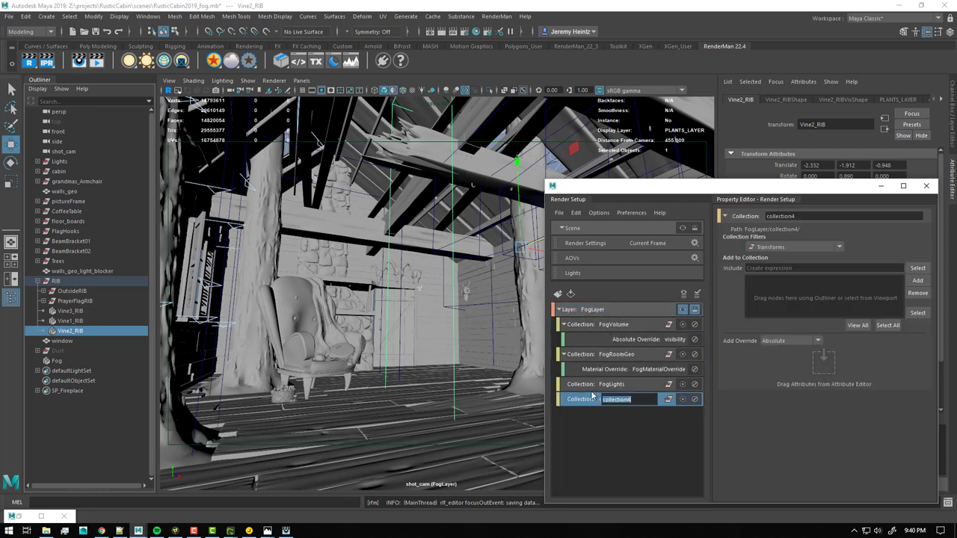
pyautogui.write('FogRIB')
pyautogui.press('Return')
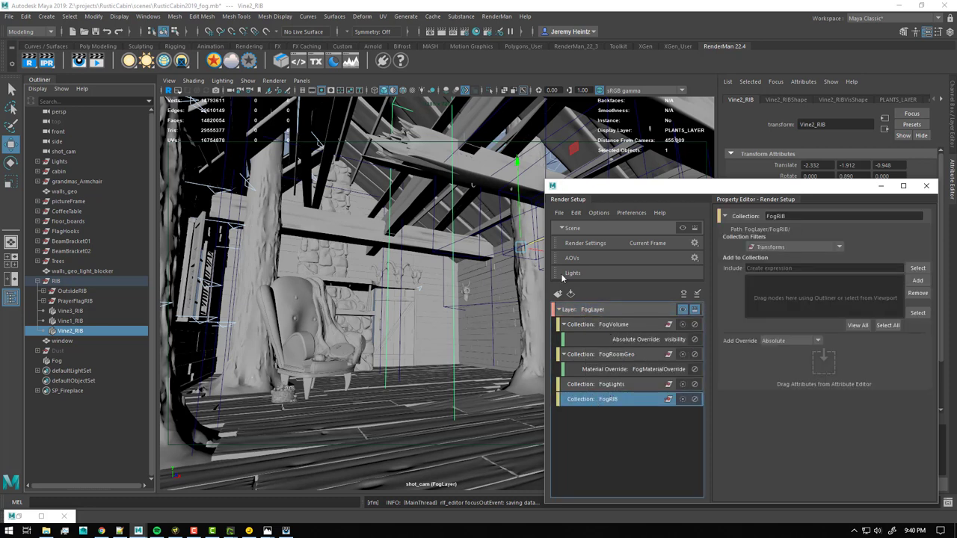
pyautogui.click(56, 281)
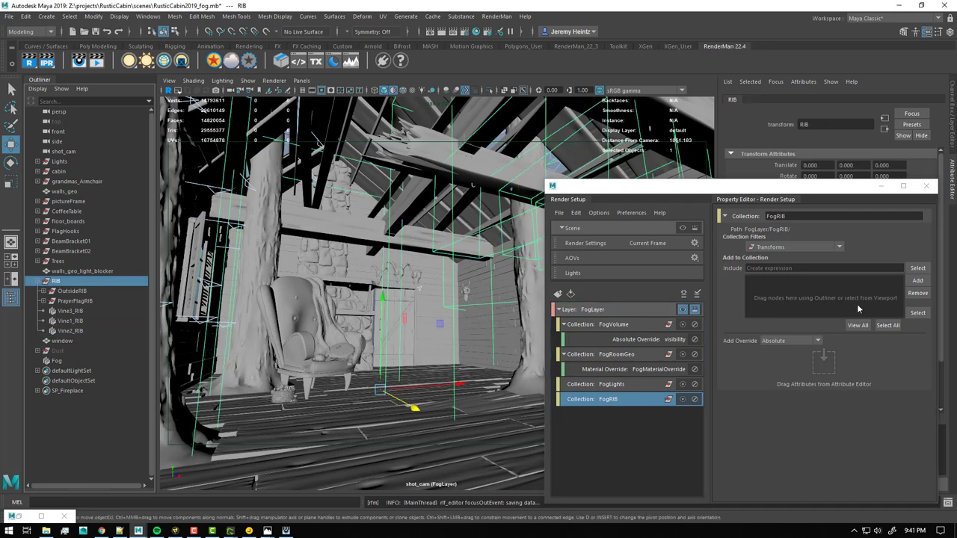
pyautogui.click(917, 280)
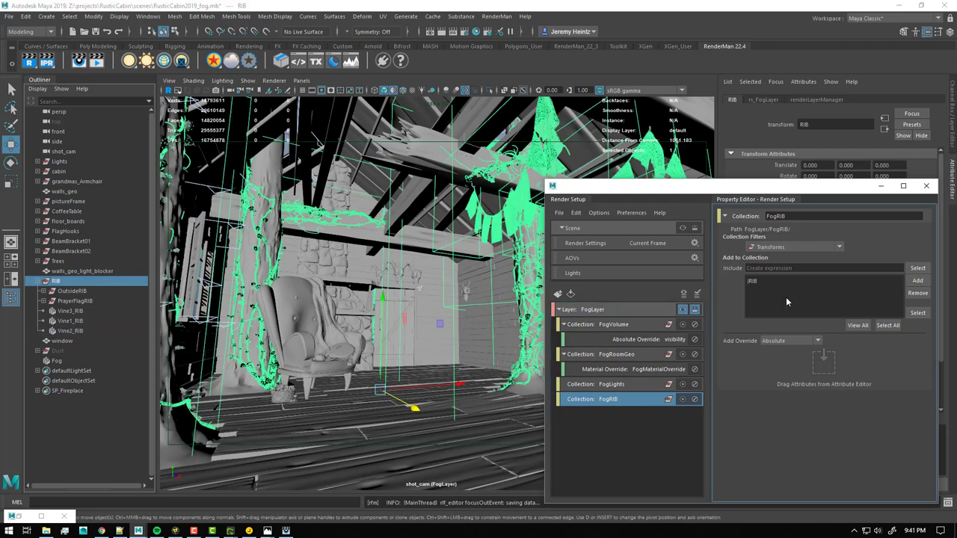
pyautogui.moveTo(598, 191); pyautogui.dragTo(659, 145)
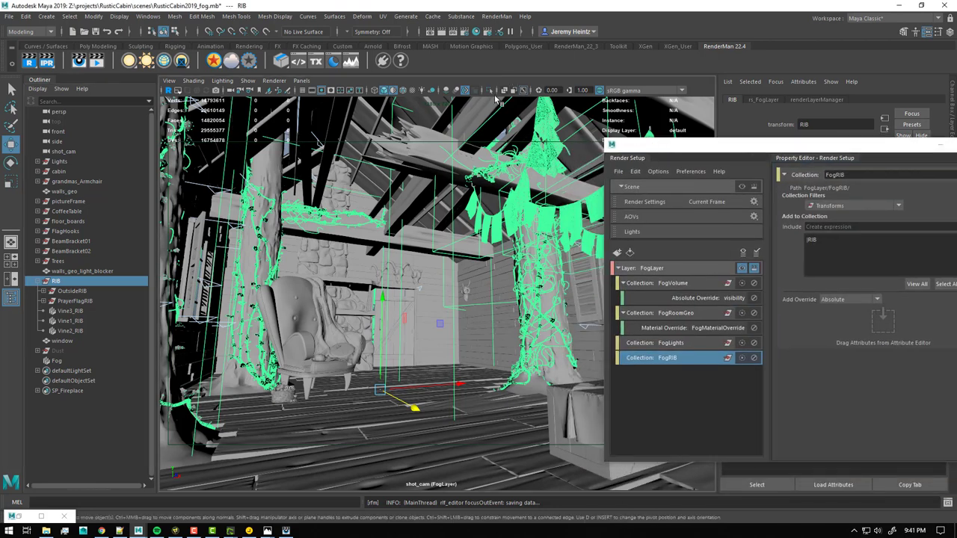
pyautogui.press('space')
pyautogui.click(434, 284)
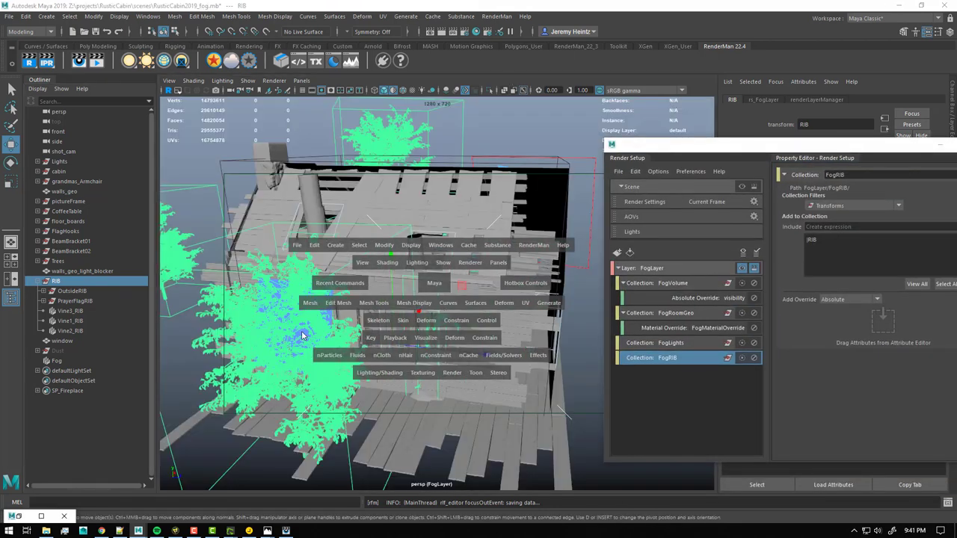
pyautogui.moveTo(302, 335); pyautogui.dragTo(300, 327)
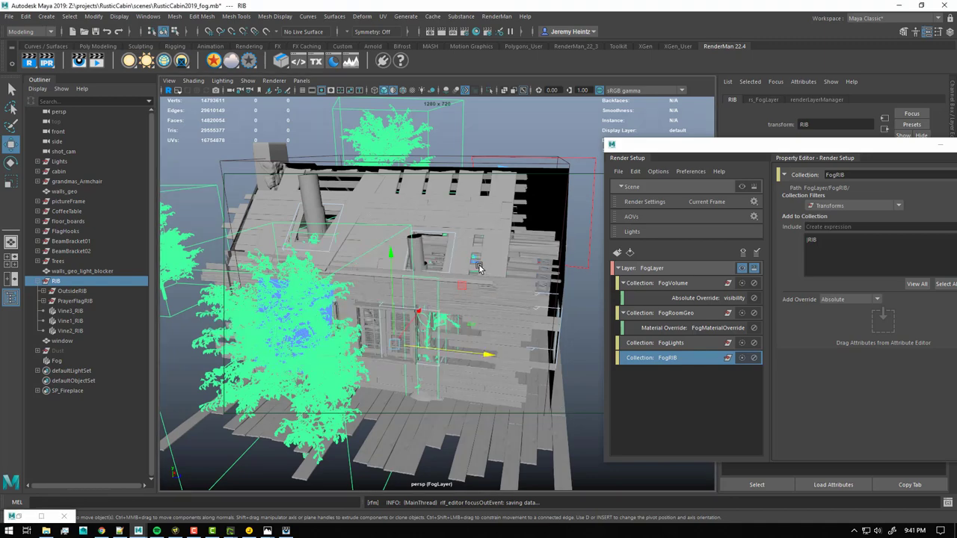
pyautogui.keyDown('alt'); pyautogui.moveTo(479, 267); pyautogui.dragTo(379, 260); pyautogui.keyUp('alt')
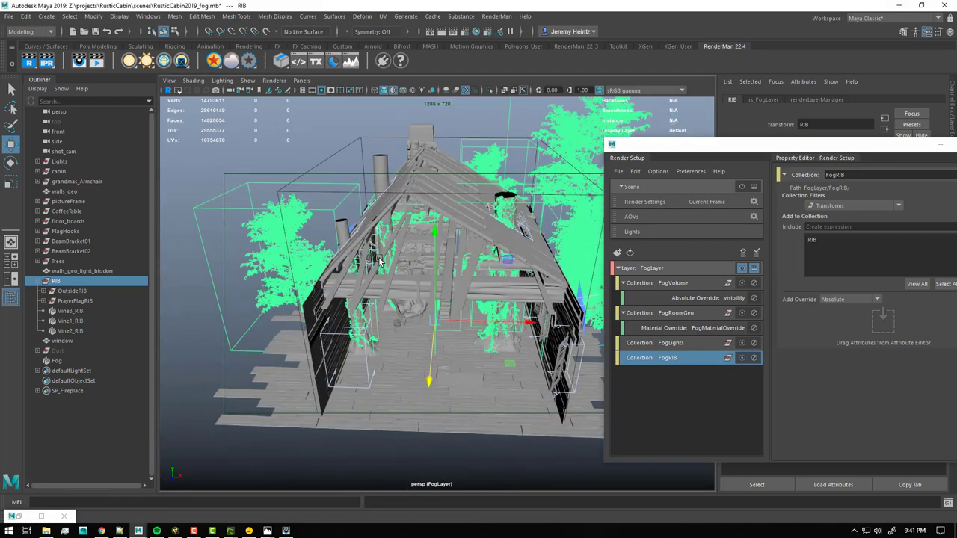
pyautogui.keyDown('alt'); pyautogui.moveTo(378, 260); pyautogui.dragTo(478, 275, button='right'); pyautogui.keyUp('alt')
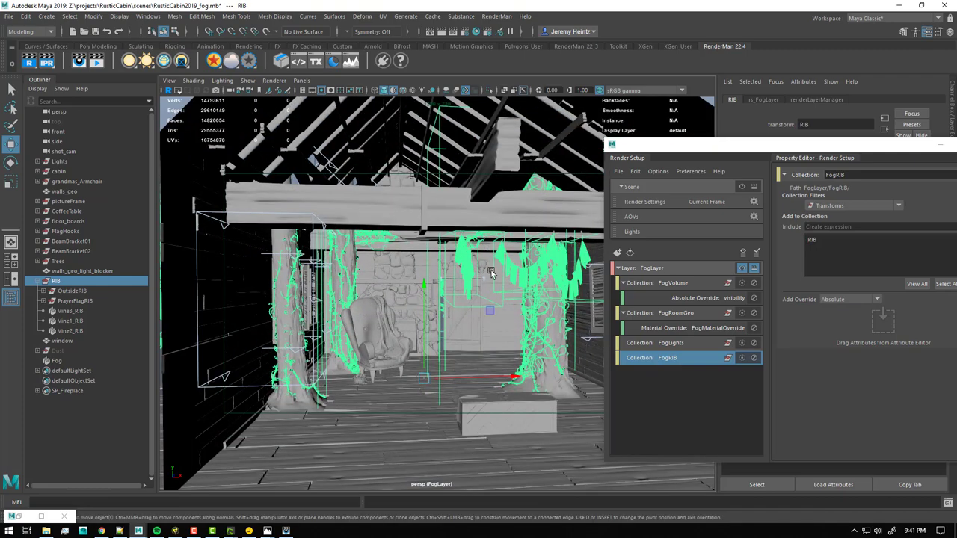
pyautogui.keyDown('alt'); pyautogui.moveTo(395, 312); pyautogui.dragTo(431, 309); pyautogui.keyUp('alt')
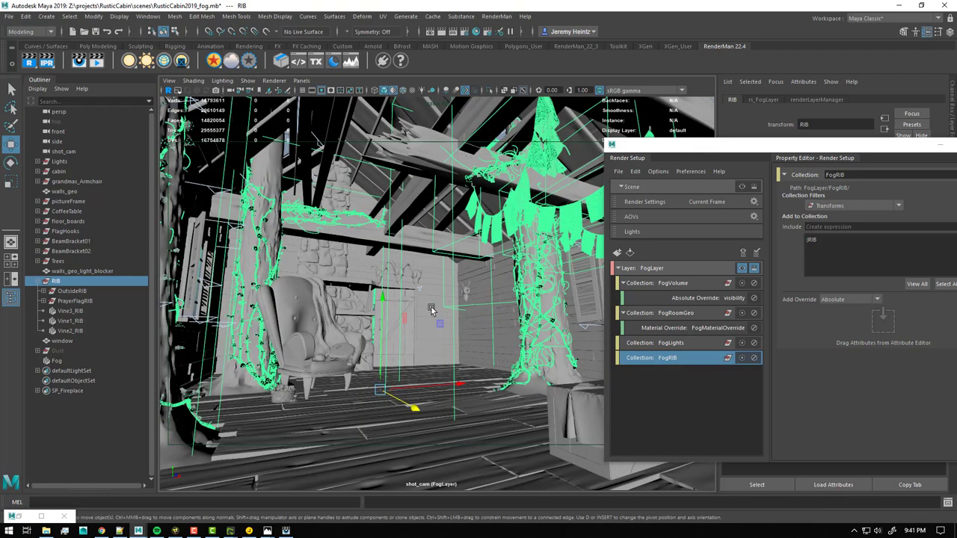
pyautogui.moveTo(760, 153); pyautogui.dragTo(747, 285)
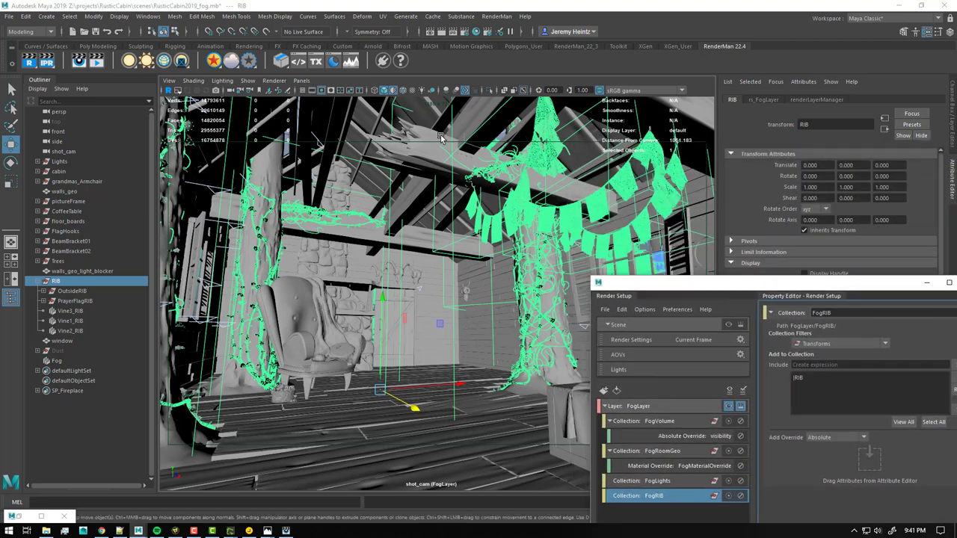
pyautogui.moveTo(740, 285); pyautogui.dragTo(636, 127)
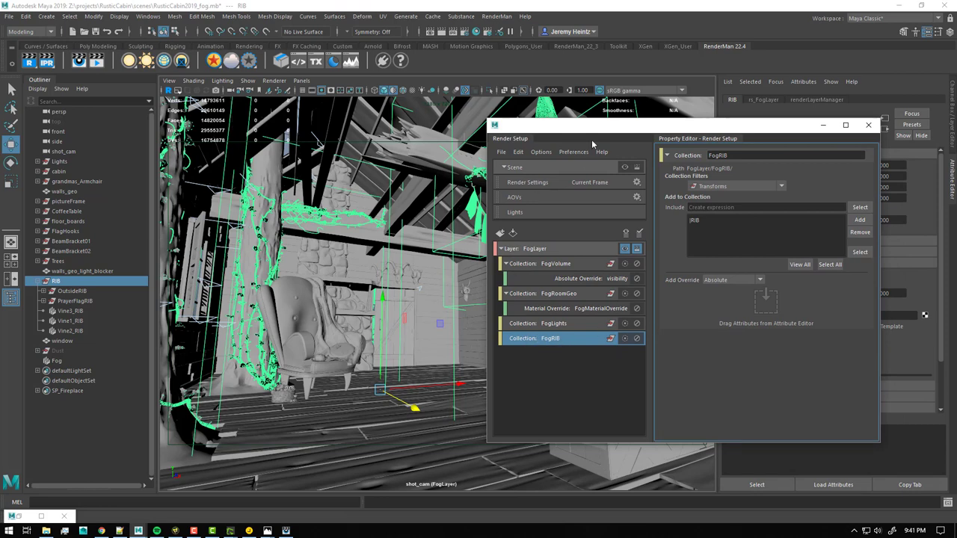
# Select Vine1_RIB and show the Render Stats of its Vine1_RIBShape node.
pyautogui.moveTo(592, 126); pyautogui.dragTo(356, 107)
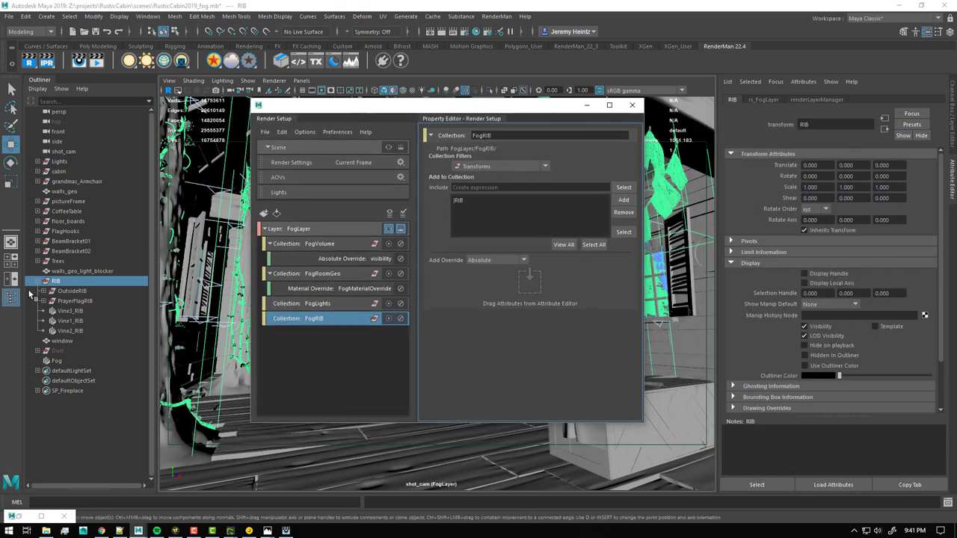
pyautogui.click(68, 321)
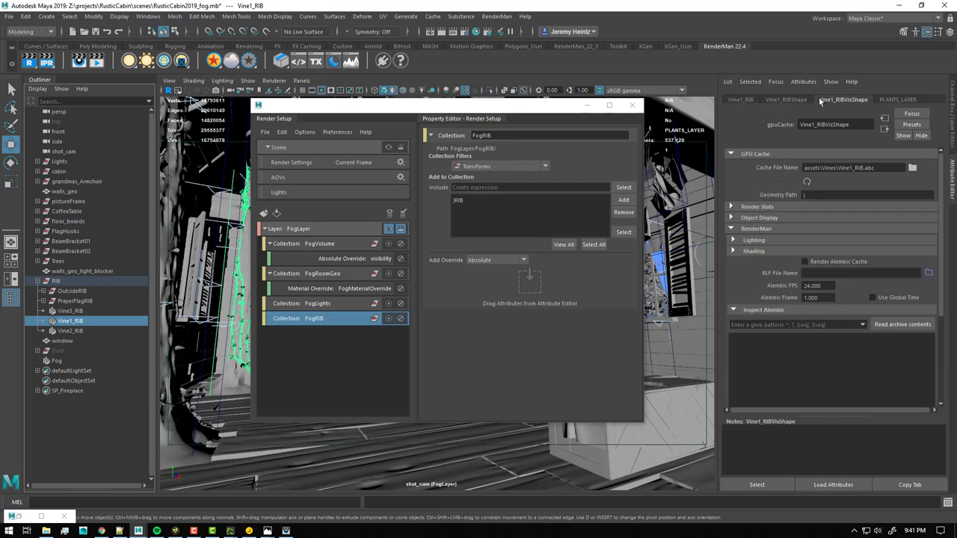
pyautogui.click(787, 99)
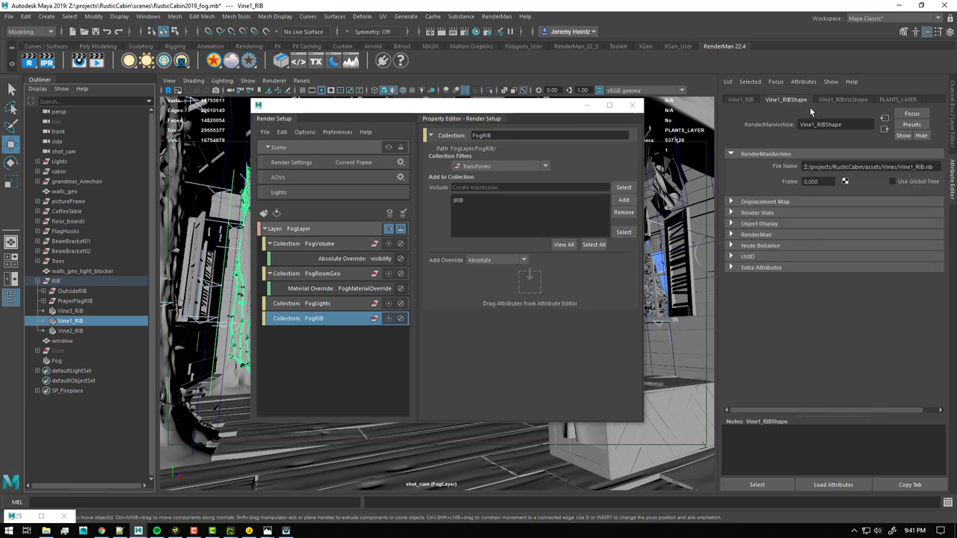
pyautogui.click(761, 224)
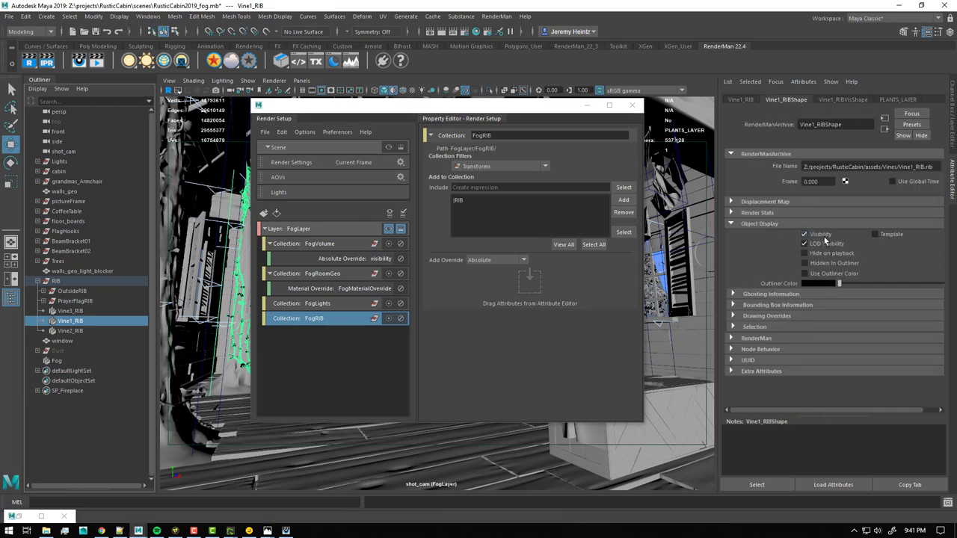
pyautogui.click(764, 213)
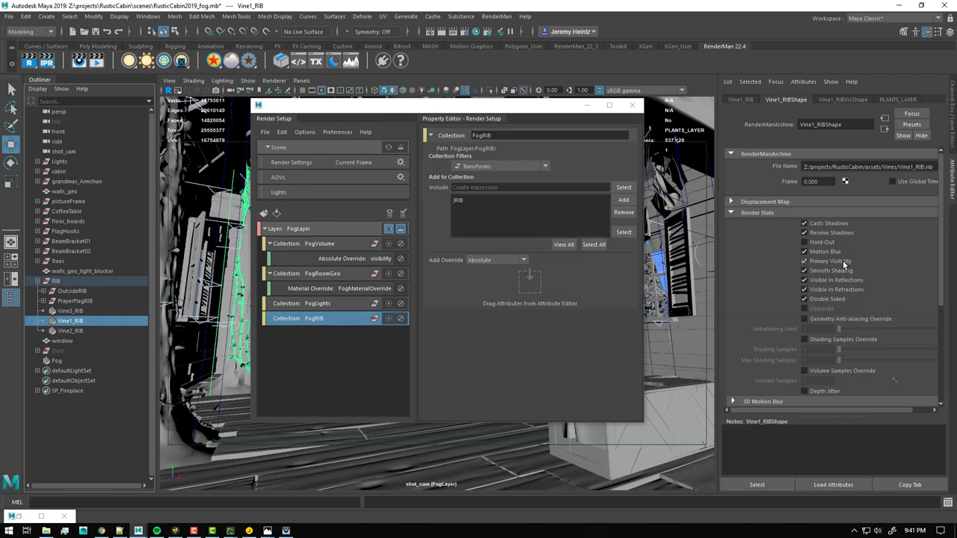
# Add a Primary Visibility override inside FogRIB and switch it off.
pyautogui.moveTo(845, 264); pyautogui.dragTo(552, 287)
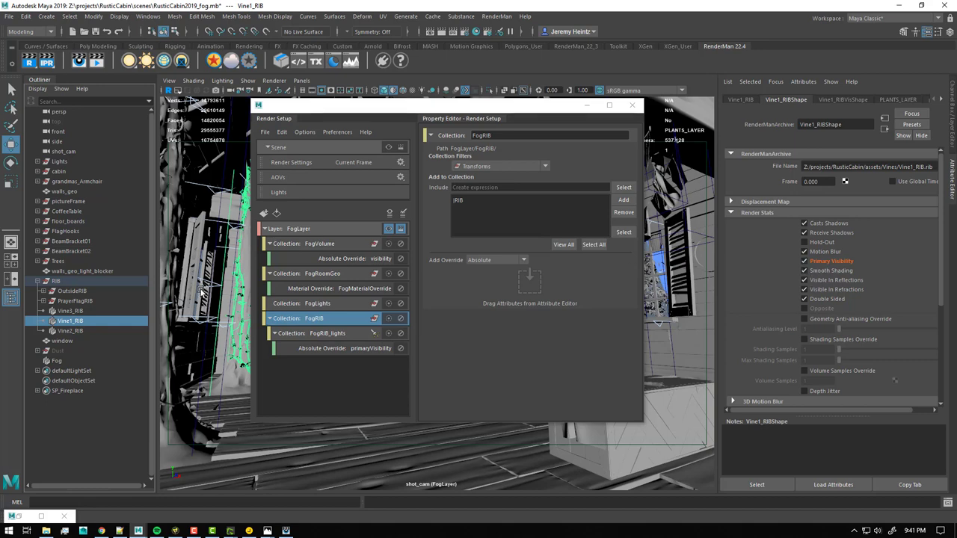
pyautogui.click(322, 346)
pyautogui.click(498, 157)
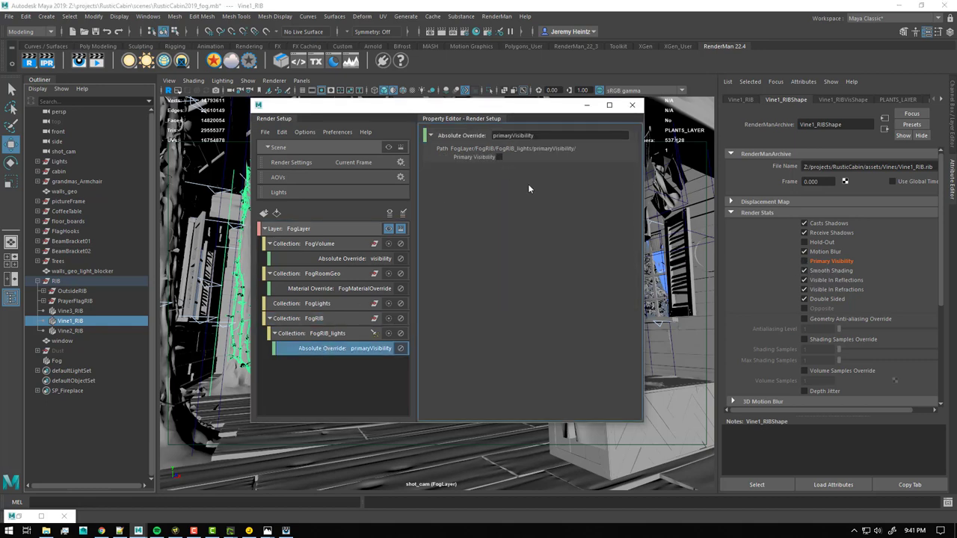
pyautogui.moveTo(522, 113); pyautogui.dragTo(542, 157)
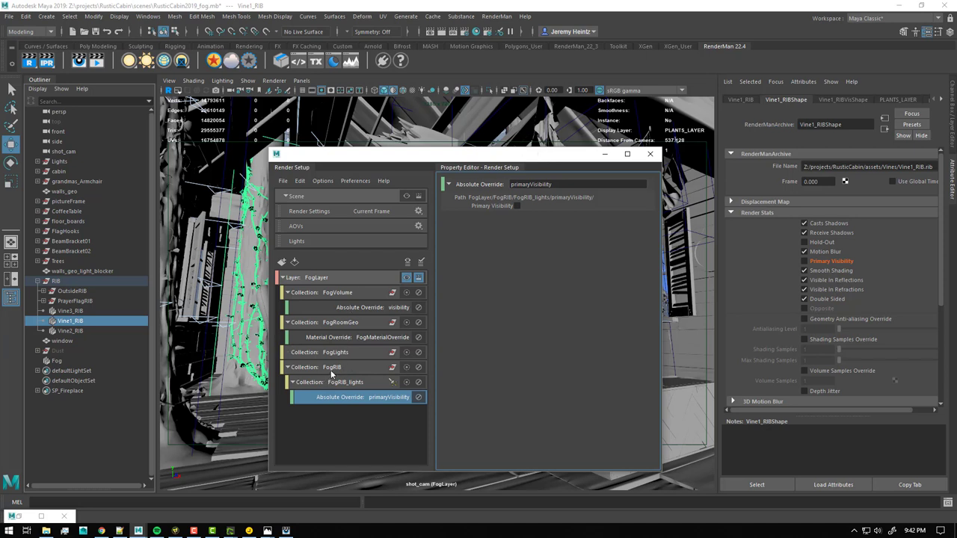
# Show the Vine1_RIBVisShape attributes in the Attribute Editor.
pyautogui.click(837, 99)
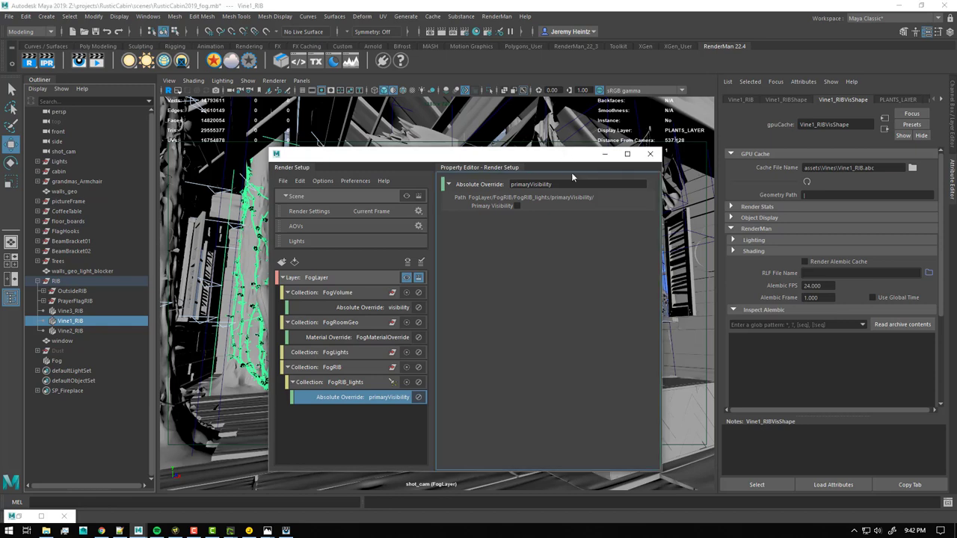
pyautogui.moveTo(568, 155); pyautogui.dragTo(611, 288)
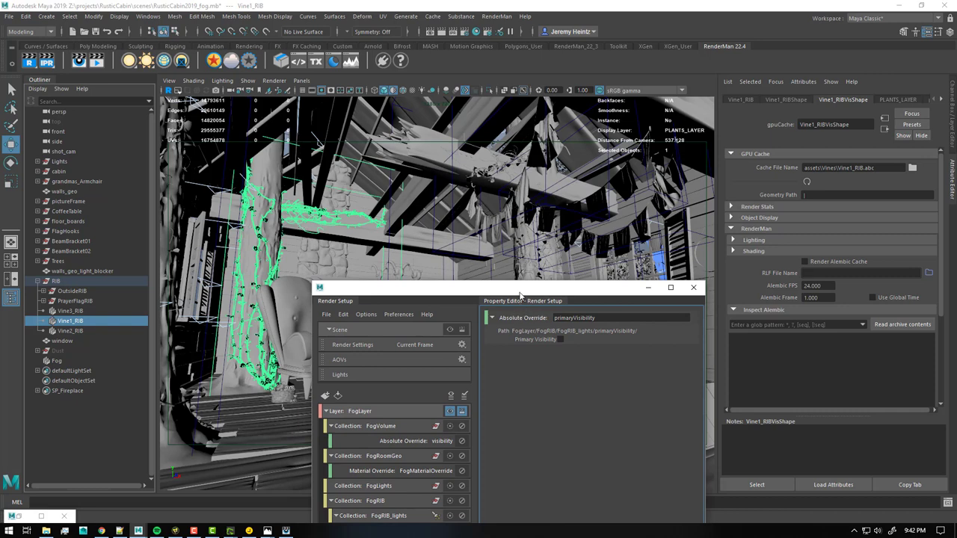
pyautogui.moveTo(522, 292); pyautogui.dragTo(528, 110)
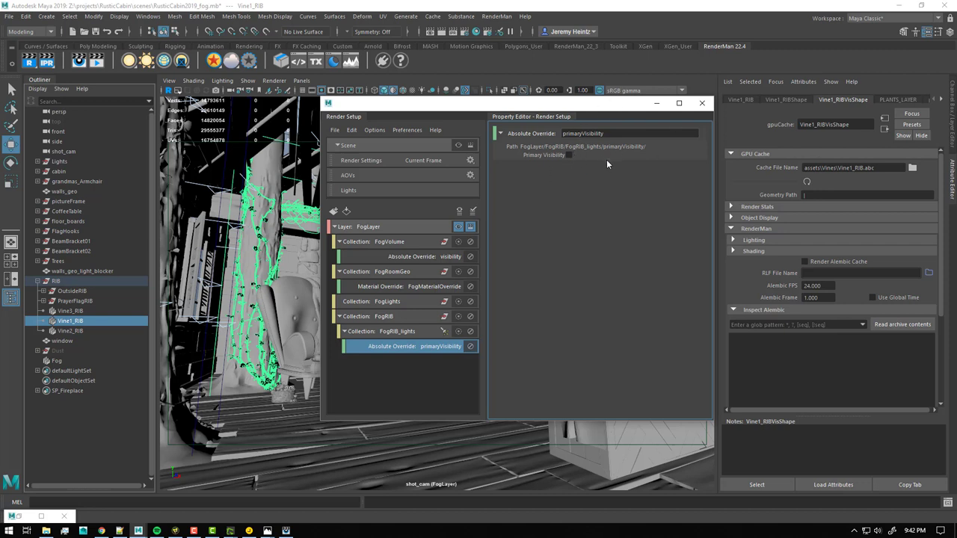
# Create an absolute FogLayer override for the vine's Render Alembic Cache and switch it on.
pyautogui.rightClick(828, 262)
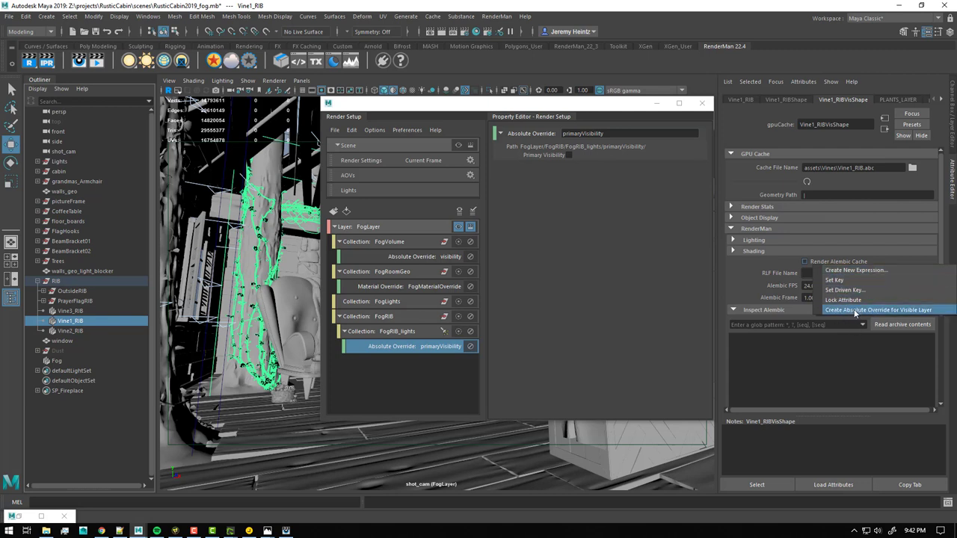
pyautogui.click(876, 310)
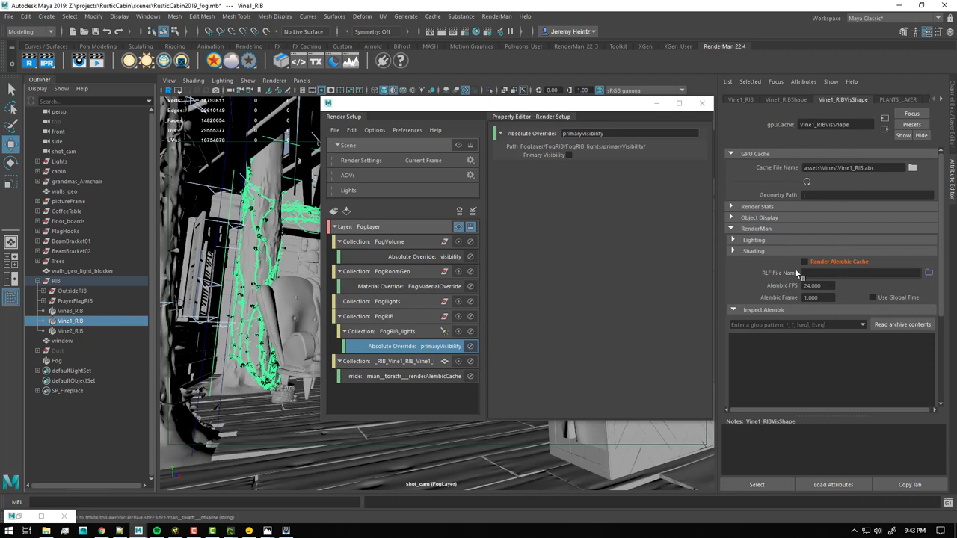
pyautogui.click(419, 376)
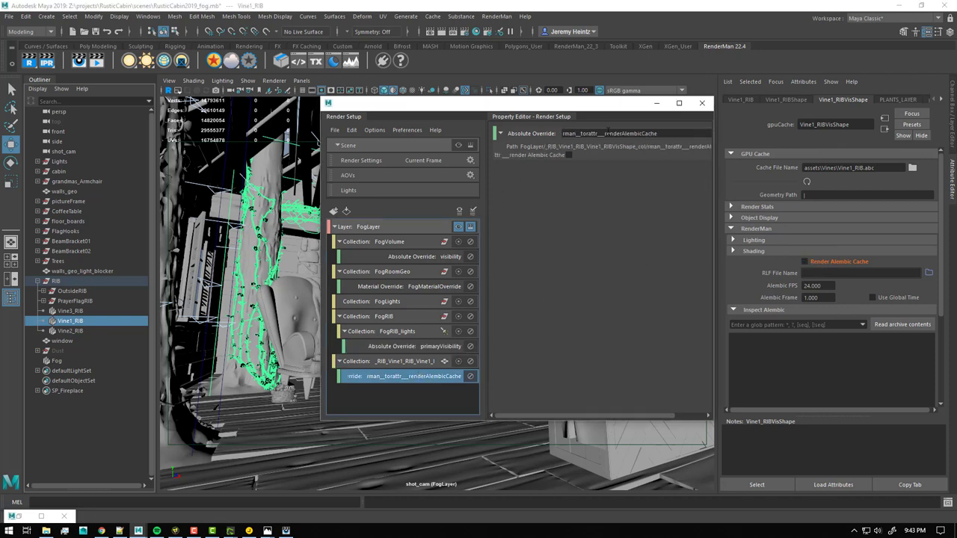
pyautogui.click(568, 155)
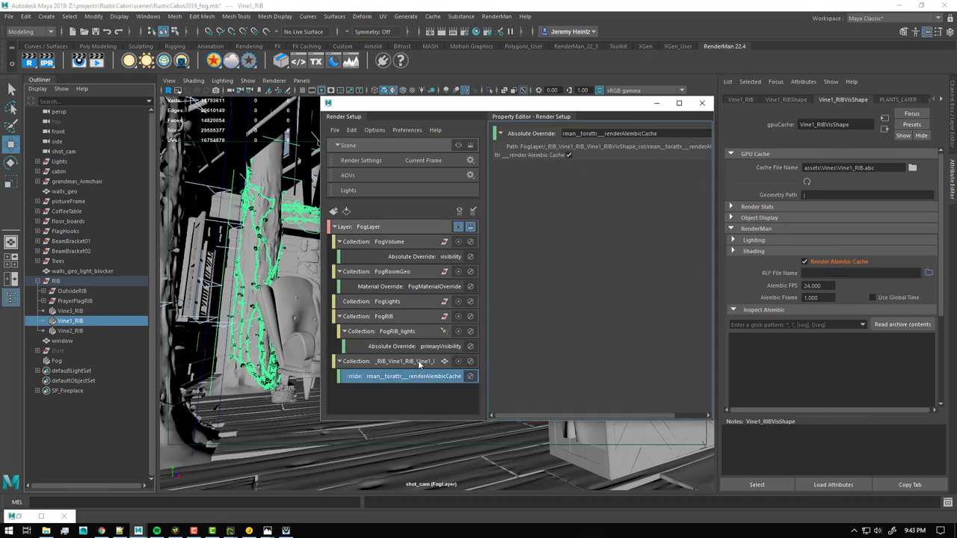
pyautogui.click(827, 263)
pyautogui.rightClick(837, 258)
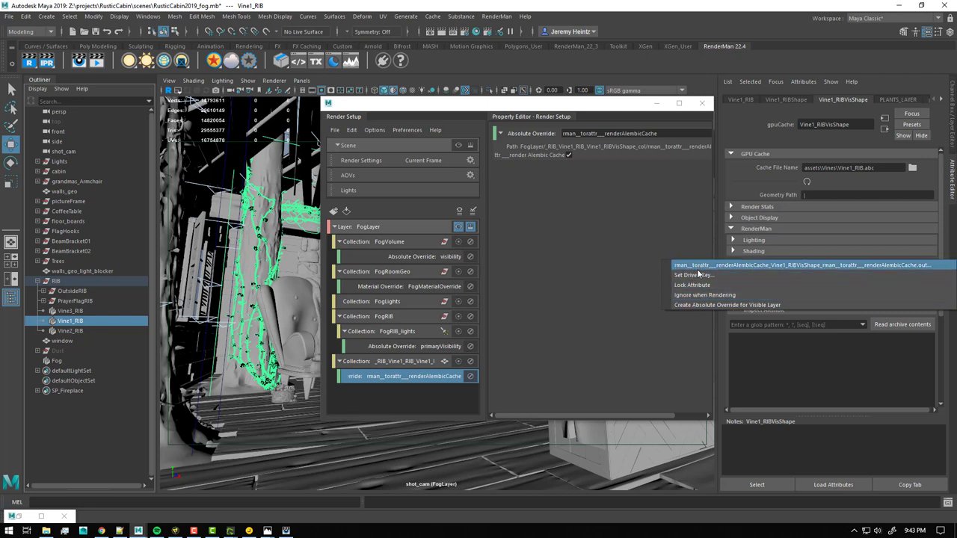
pyautogui.click(664, 264)
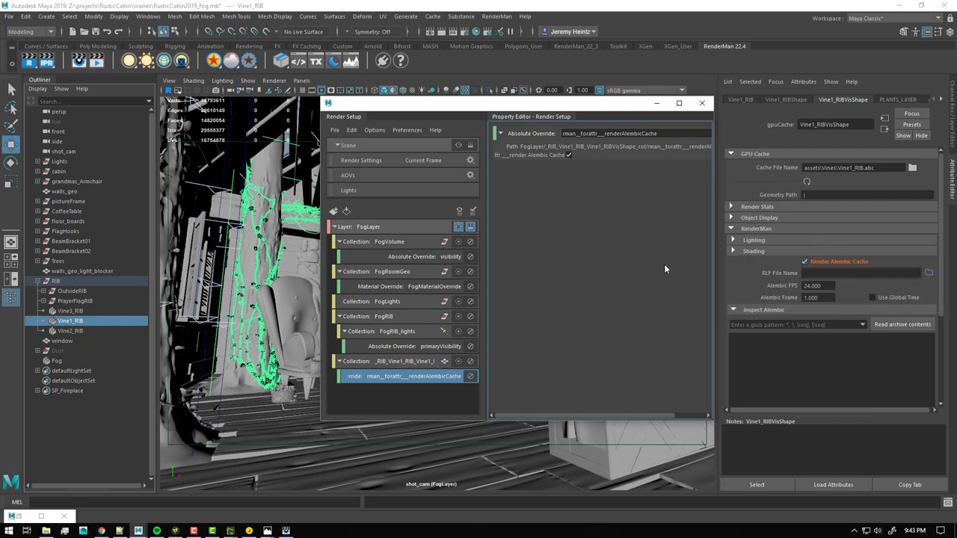
# Add a Render Alembic Cache override to FogRIB and delete the stray _RIB_Vine1 collection.
pyautogui.click(383, 317)
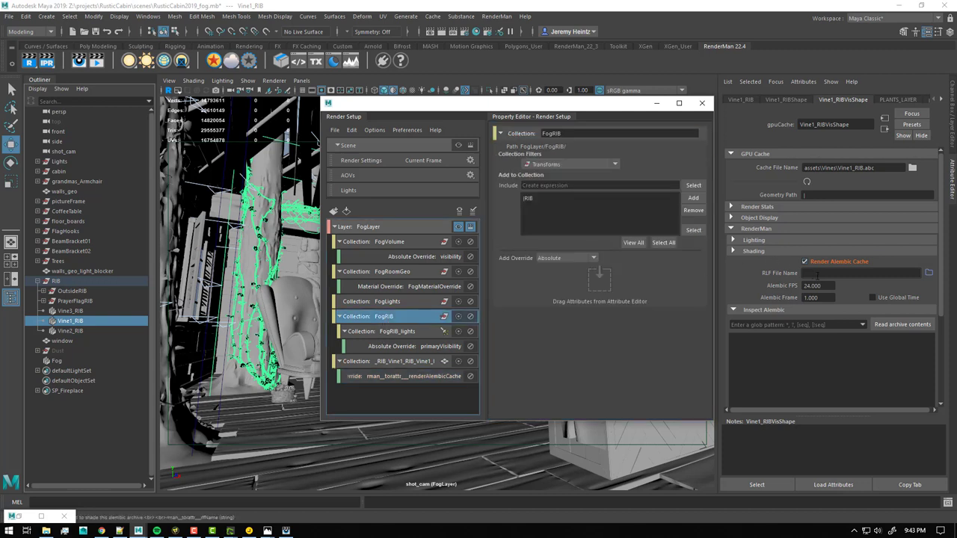
pyautogui.moveTo(825, 263); pyautogui.dragTo(577, 280, button='middle')
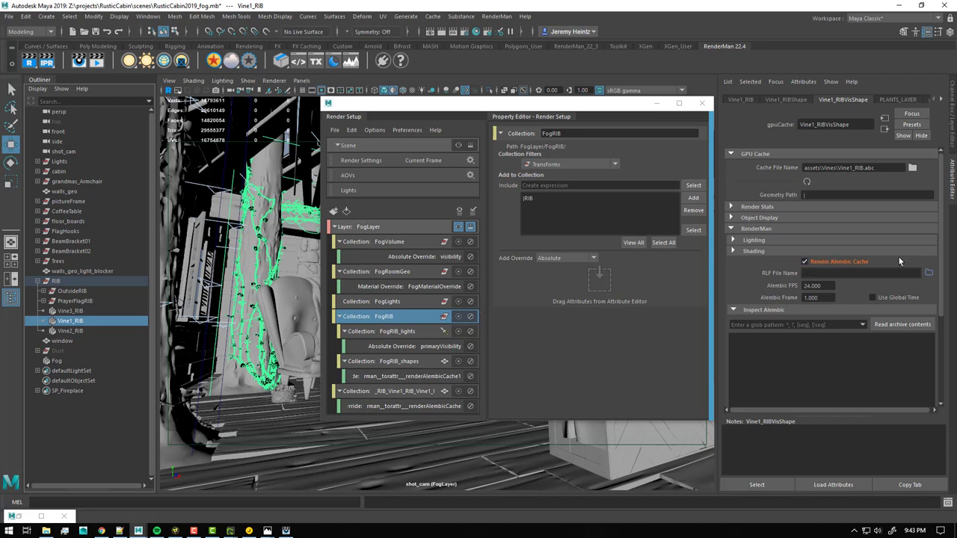
pyautogui.click(383, 392)
pyautogui.press('Delete')
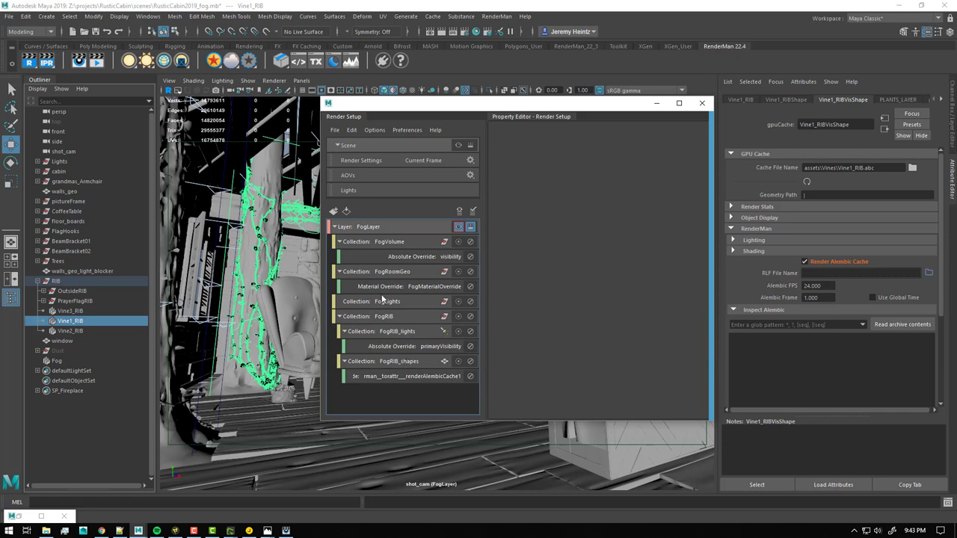
# Delete FogRIB_shapes and recreate the Render Alembic Cache override under FogRIB.
pyautogui.click(400, 360)
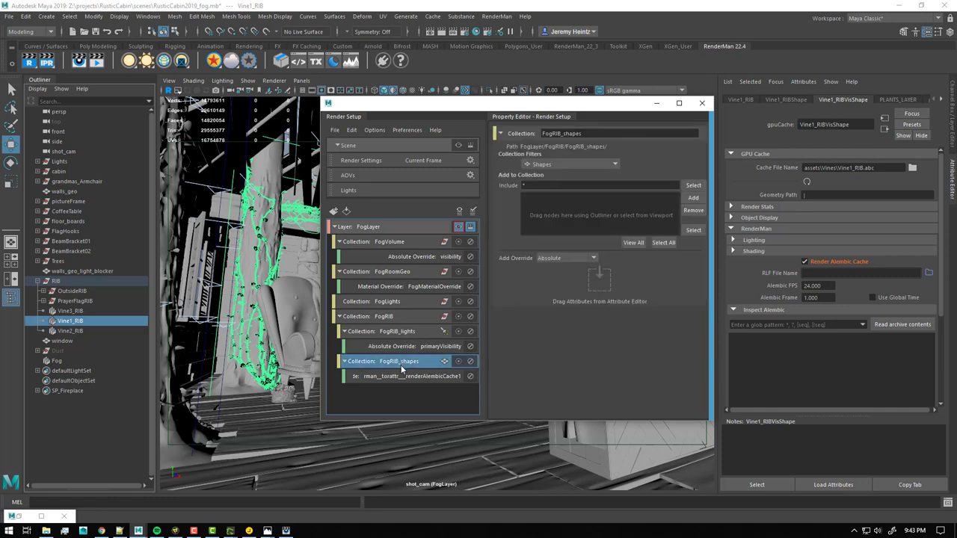
pyautogui.press('Delete')
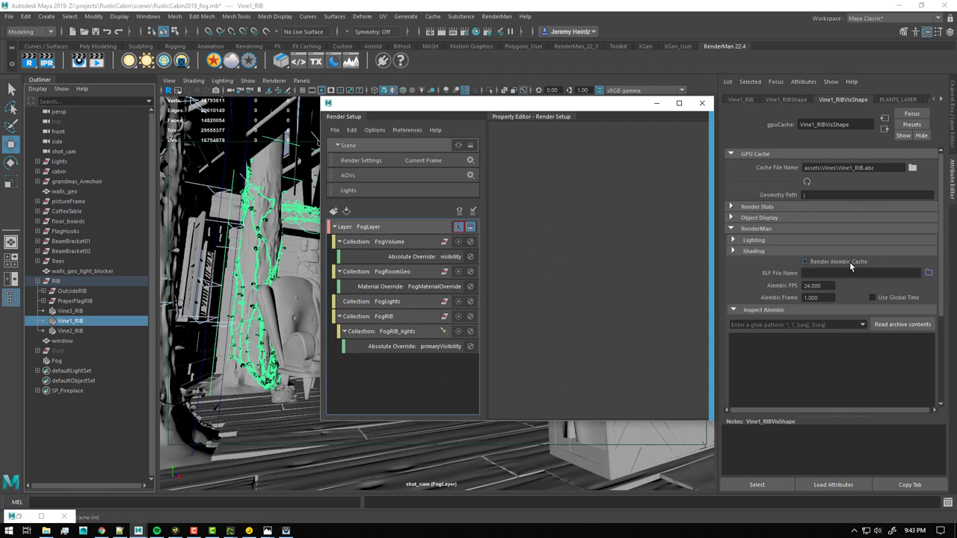
pyautogui.click(386, 319)
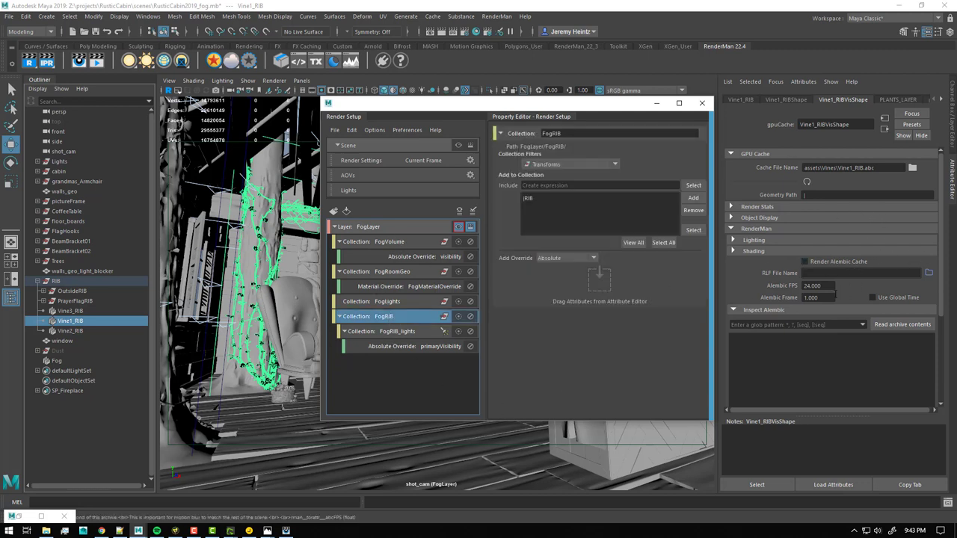
pyautogui.moveTo(826, 263); pyautogui.dragTo(598, 282)
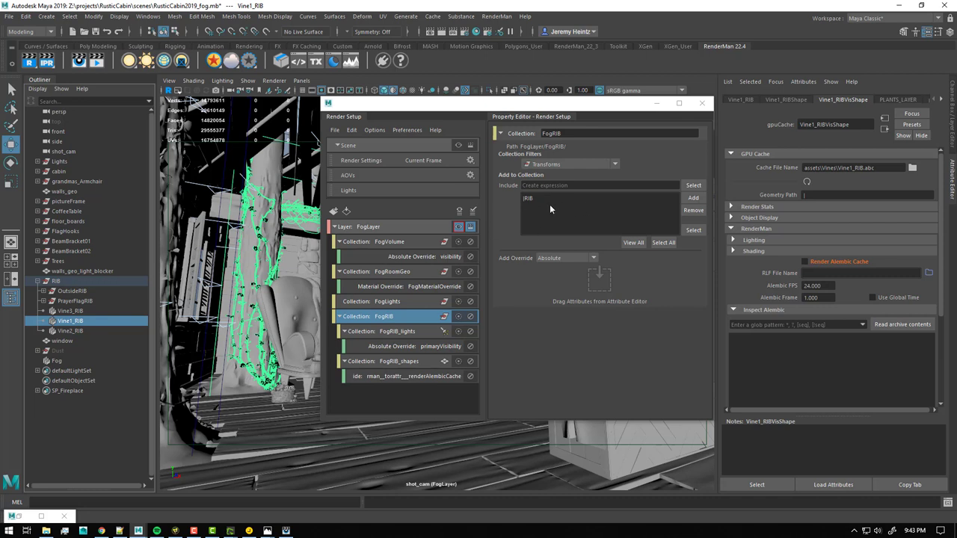
# Tick Render Alembic Cache on in the renderAlembicCache override under FogRIB_shapes.
pyautogui.click(409, 376)
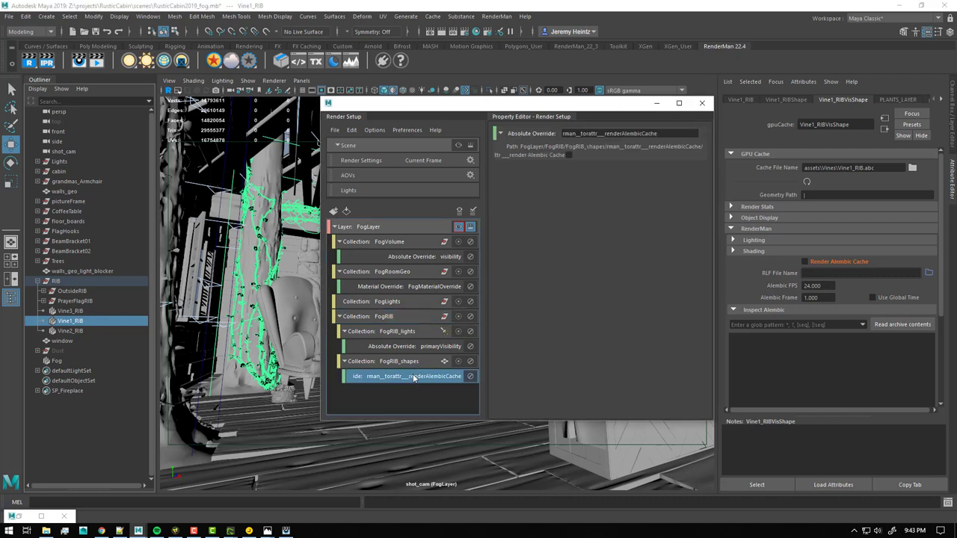
pyautogui.click(569, 156)
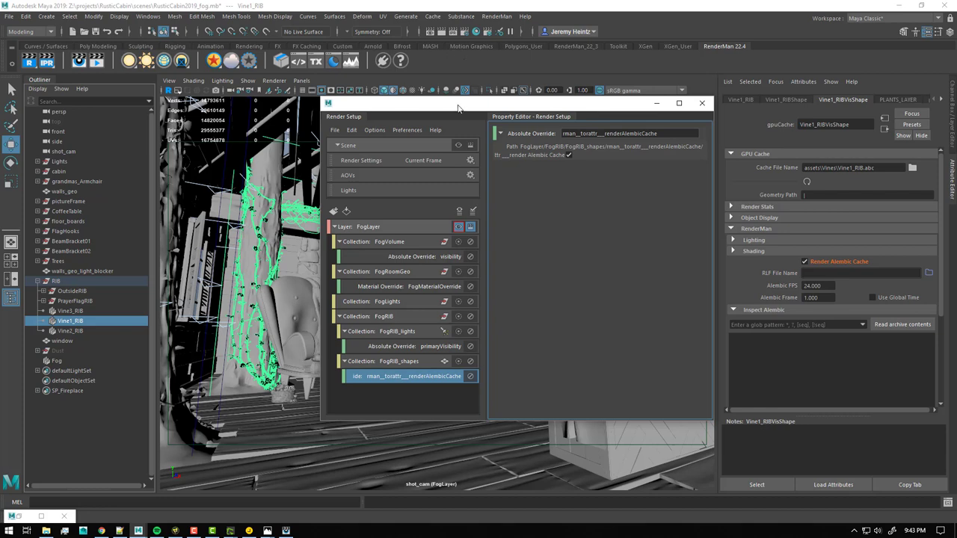
pyautogui.moveTo(460, 107); pyautogui.dragTo(461, 109)
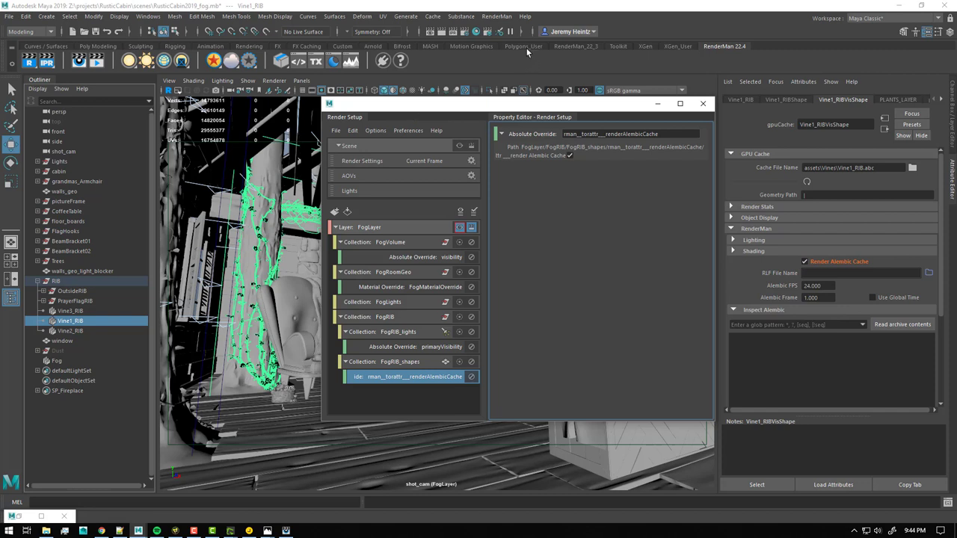
# Open RenderMan's Dynamic Rules Editor, minimize Render Setup, and move the editor upper left.
pyautogui.click(496, 15)
pyautogui.moveTo(518, 114)
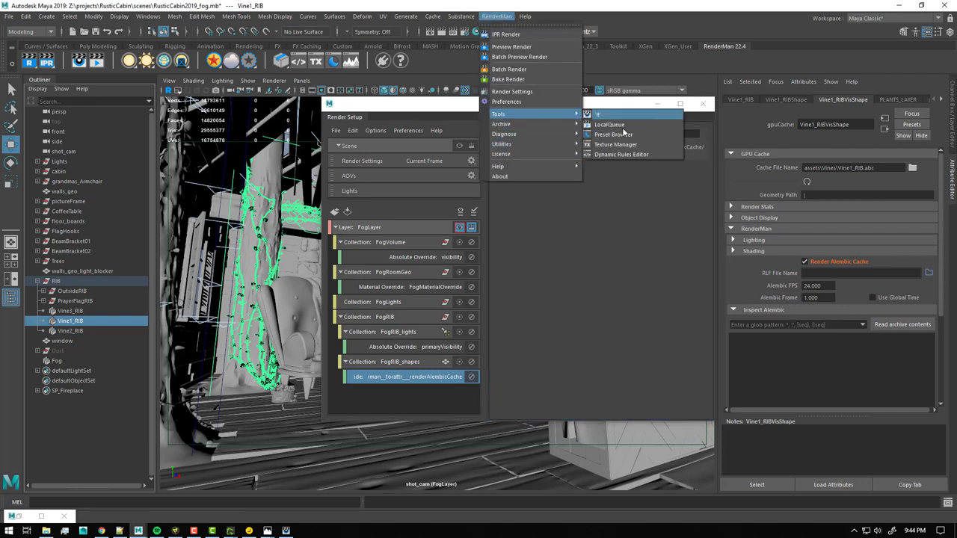
pyautogui.click(625, 154)
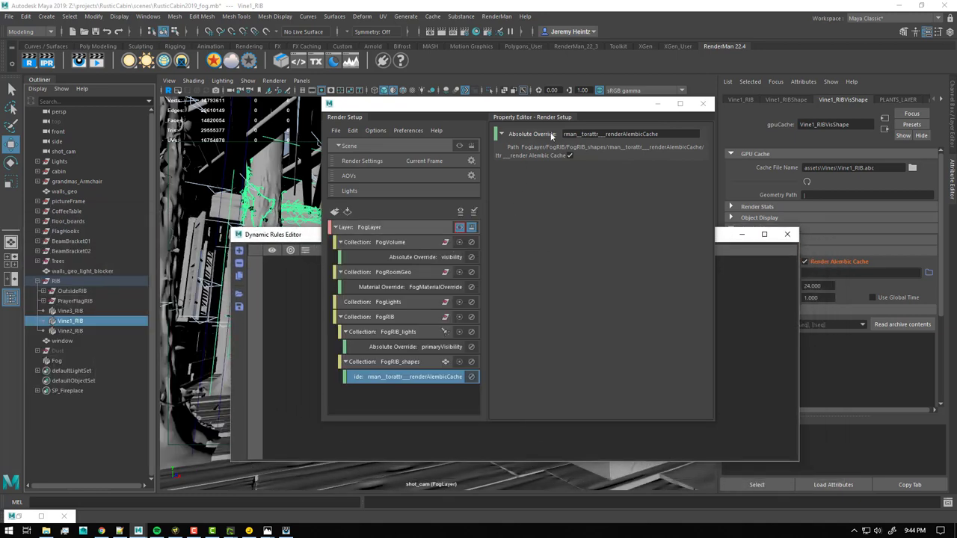
pyautogui.click(656, 104)
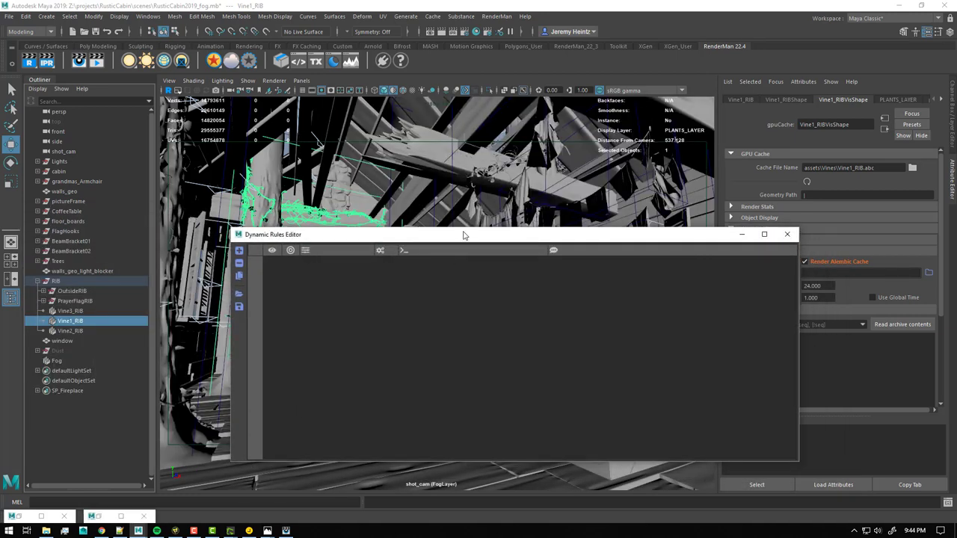
pyautogui.moveTo(466, 237); pyautogui.dragTo(392, 108)
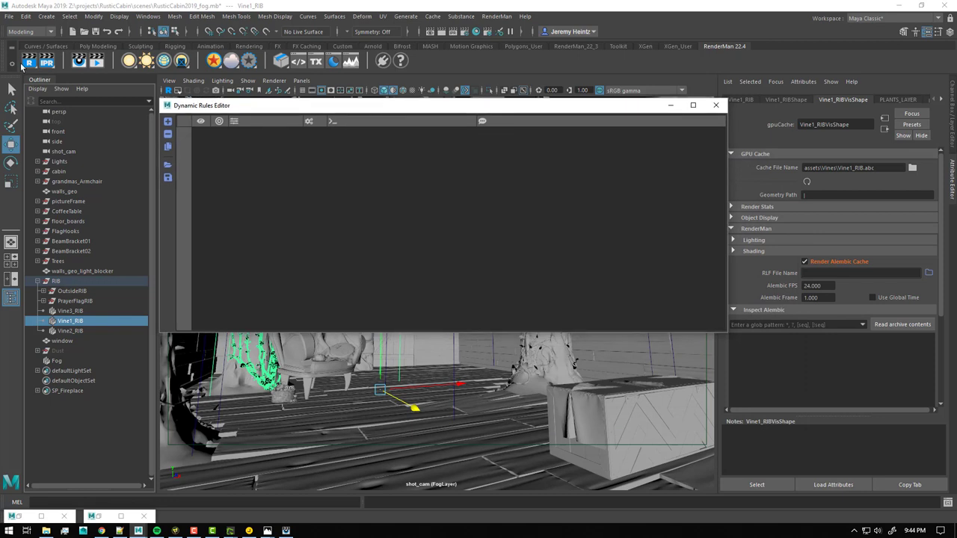
# Add a new dynamic rule that assigns the BlackSurfaceOverrideSG shading group.
pyautogui.click(168, 122)
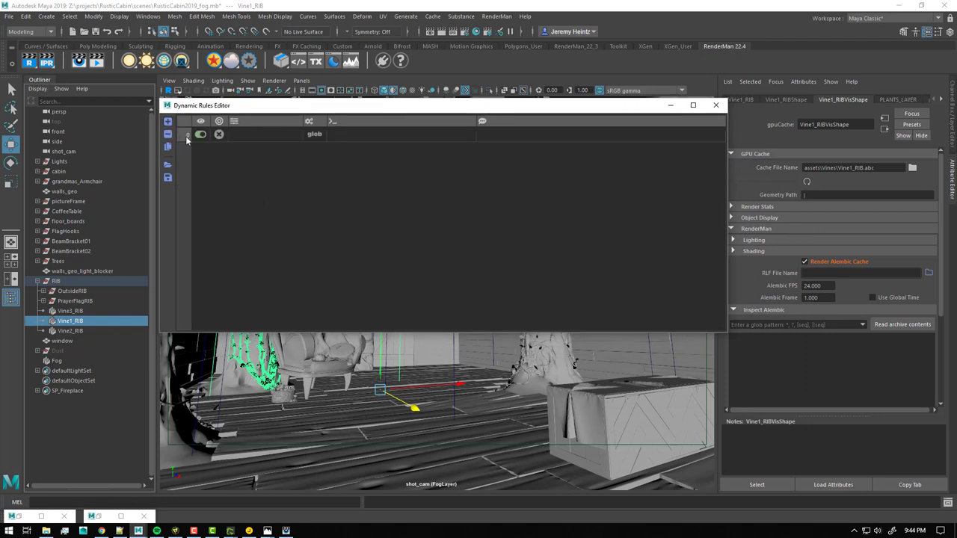
pyautogui.doubleClick(248, 138)
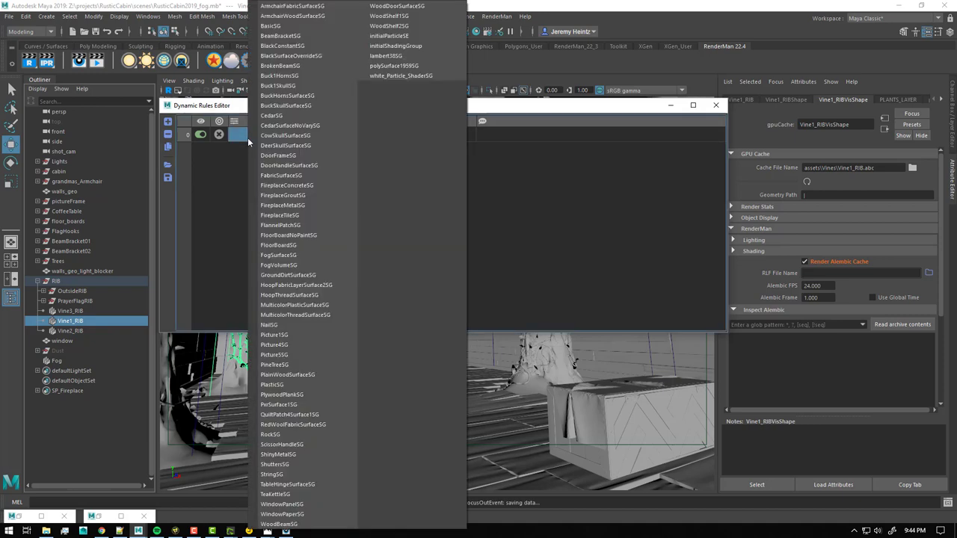
pyautogui.click(238, 149)
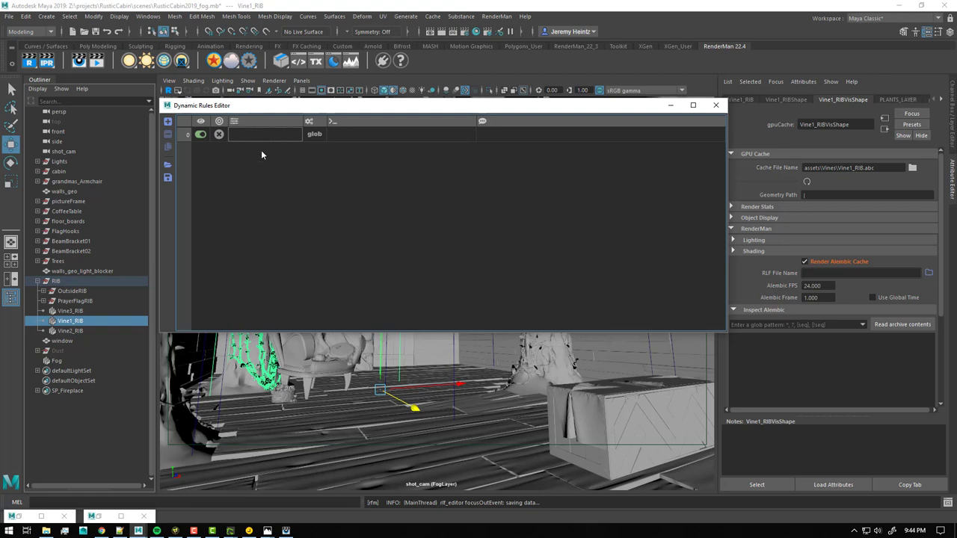
pyautogui.click(251, 138)
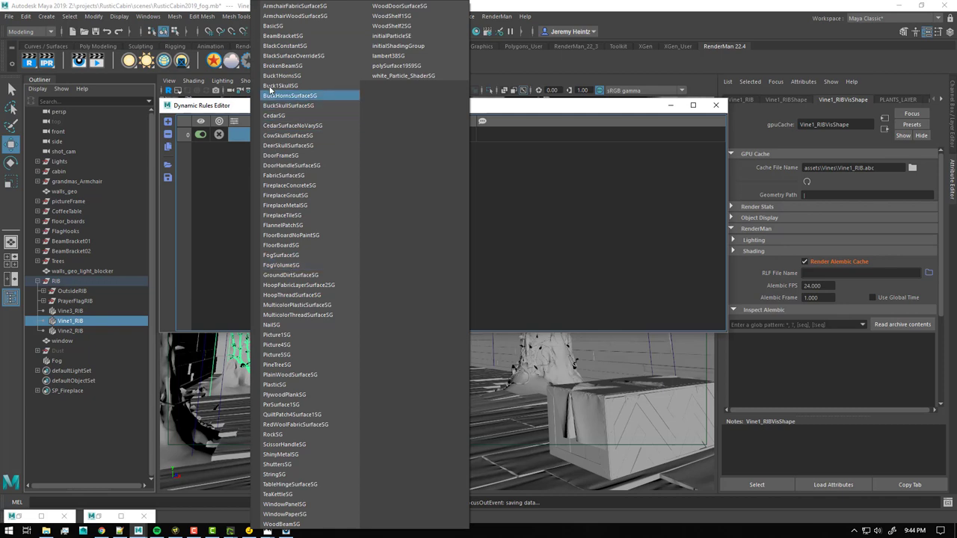
pyautogui.click(317, 57)
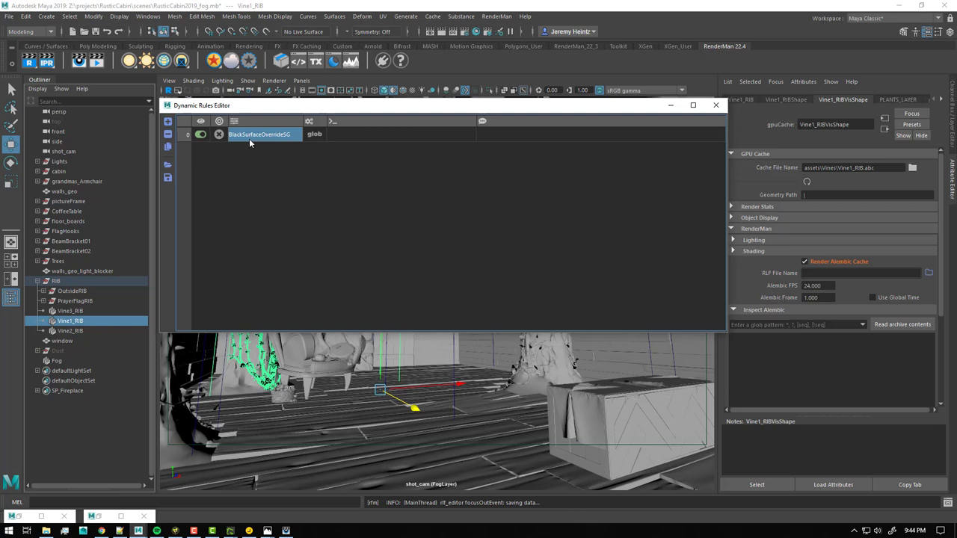
# Set the rule's match pattern to /*/*.
pyautogui.click(347, 134)
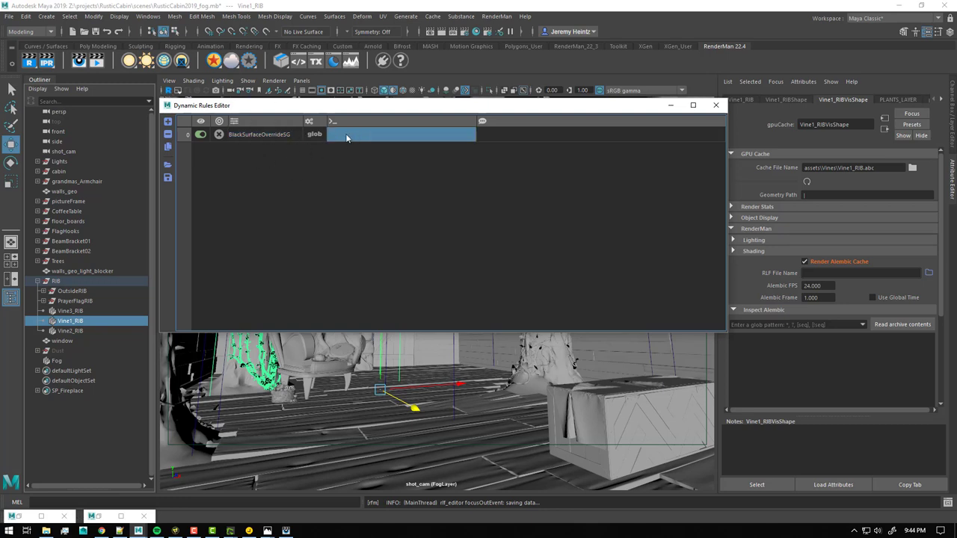
pyautogui.doubleClick(345, 134)
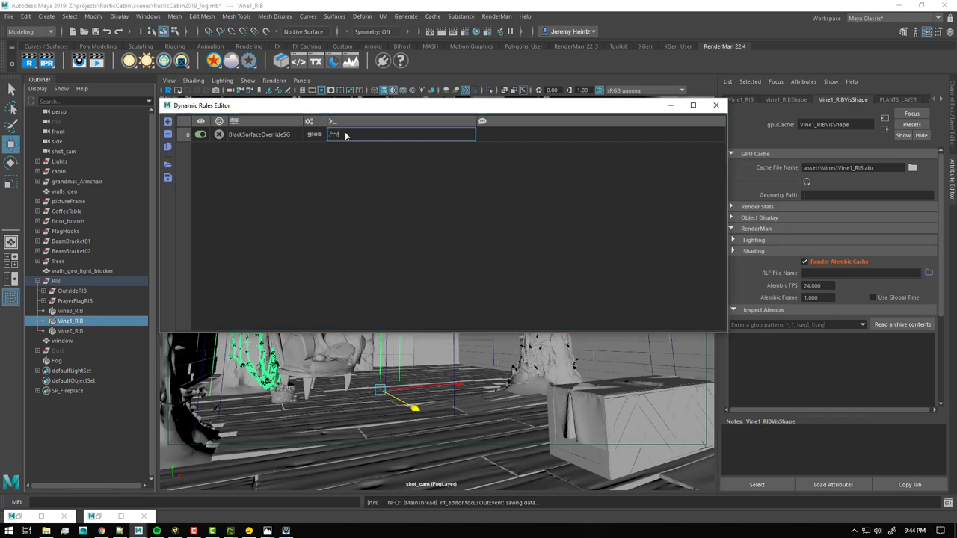
pyautogui.write('/**/*')
pyautogui.press('Return')
pyautogui.write('/*/*')
pyautogui.press('Return')
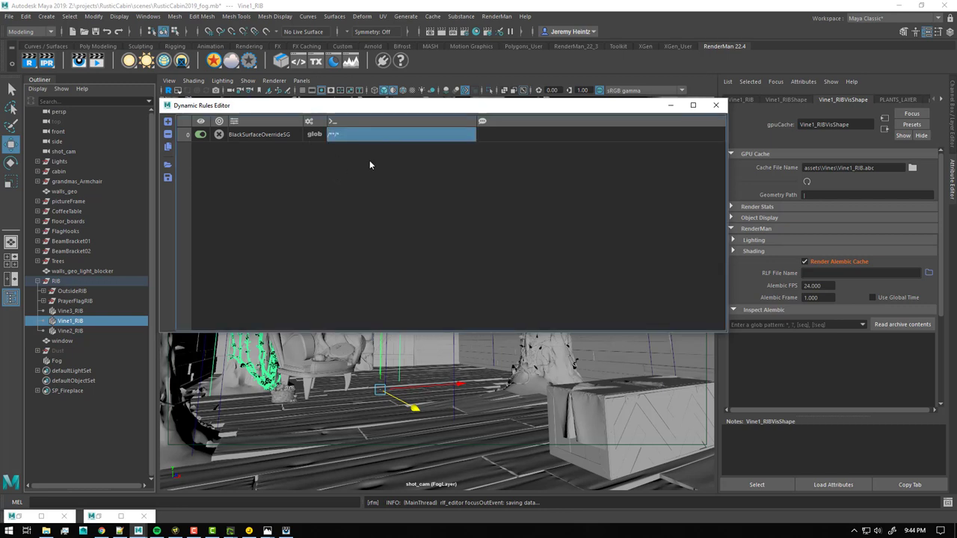
# Enable the BlackSurfaceOverrideSG rule.
pyautogui.click(201, 137)
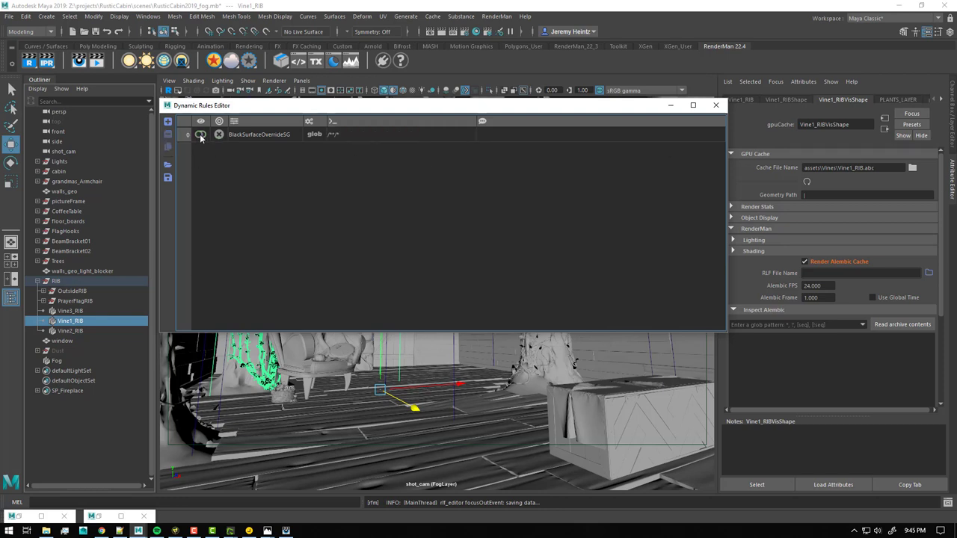
pyautogui.click(201, 135)
pyautogui.moveTo(484, 116); pyautogui.dragTo(538, 157)
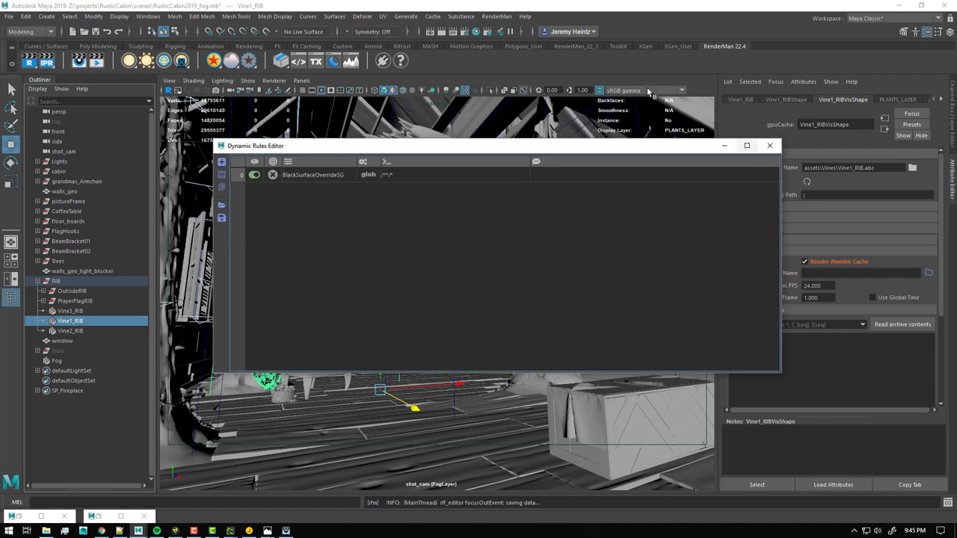
pyautogui.moveTo(538, 146); pyautogui.dragTo(602, 127)
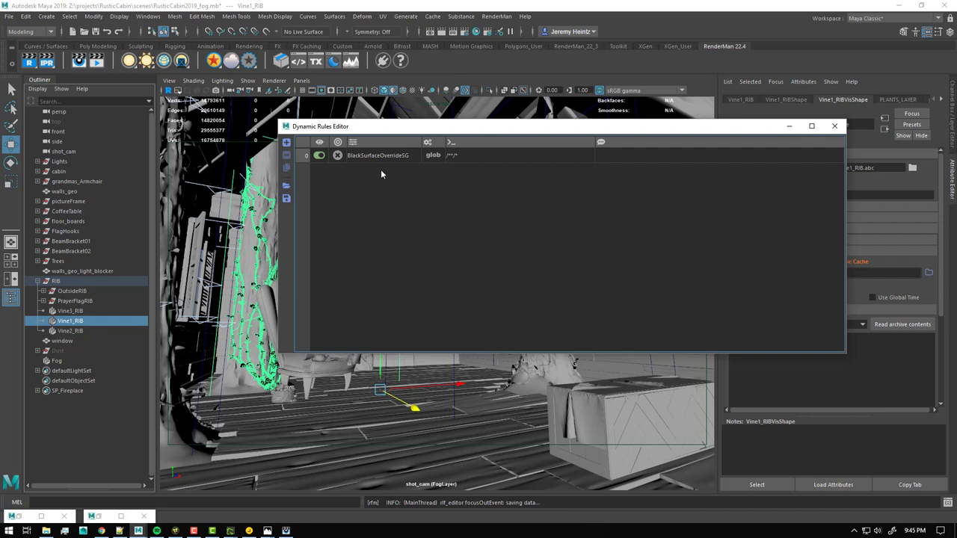
pyautogui.moveTo(453, 126); pyautogui.dragTo(385, 119)
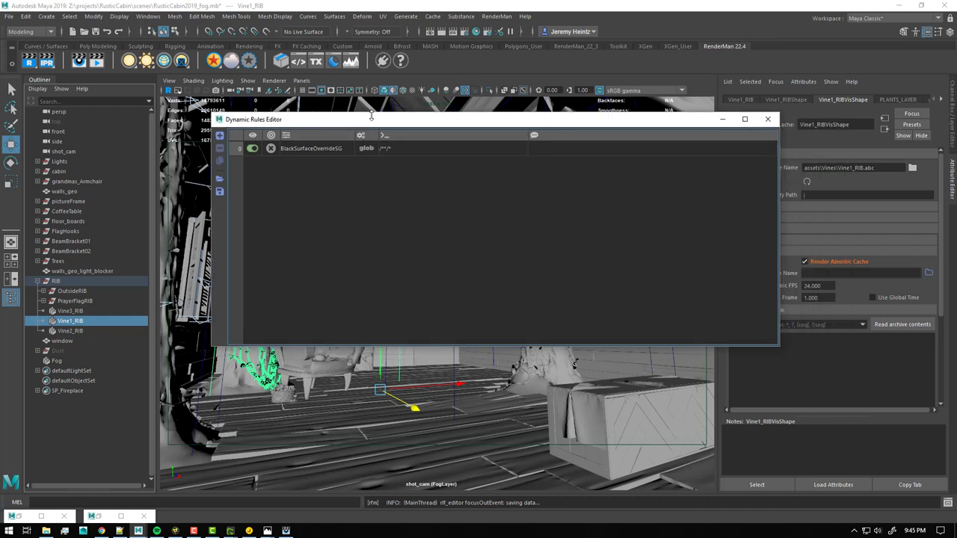
# Render the FogLayer cabin image and check its alpha channel before returning to RGB.
pyautogui.click(441, 34)
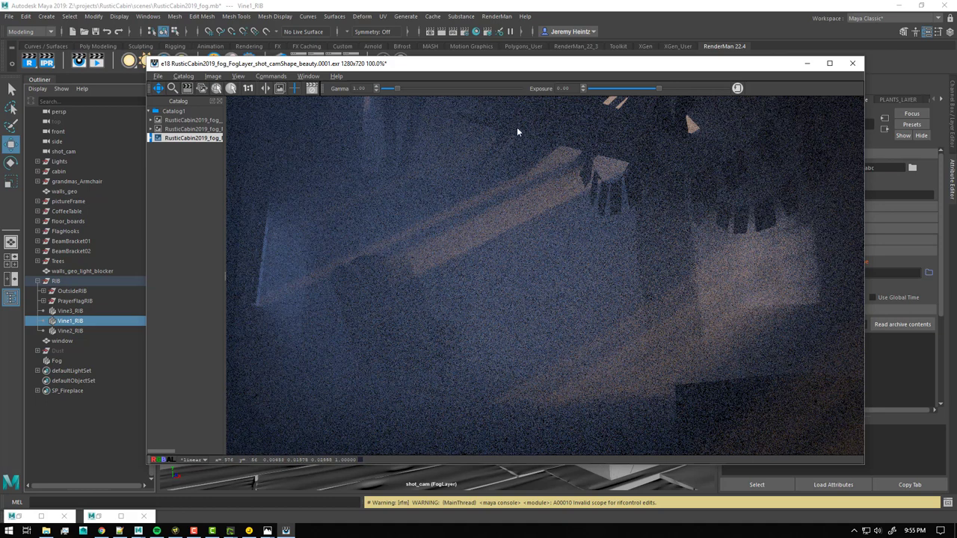
pyautogui.press('a')
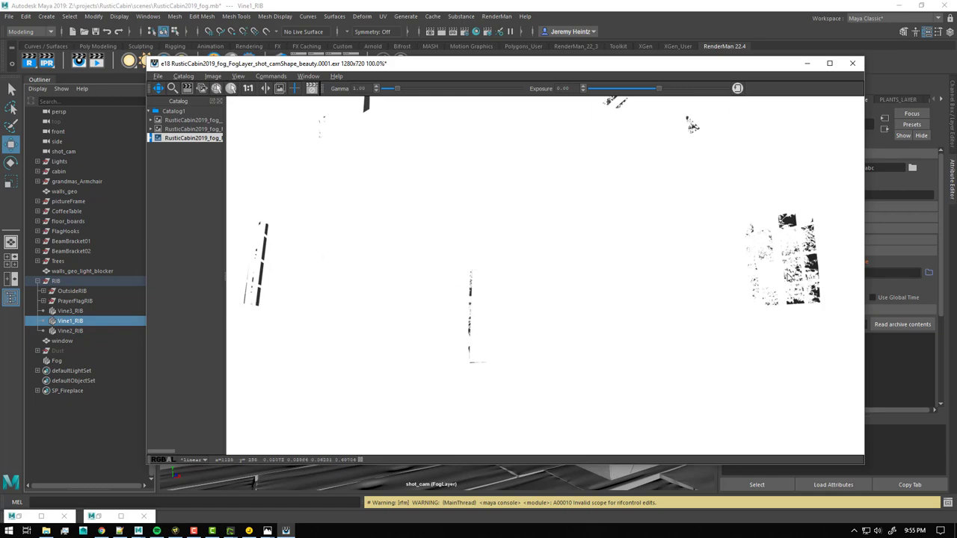
pyautogui.press('a')
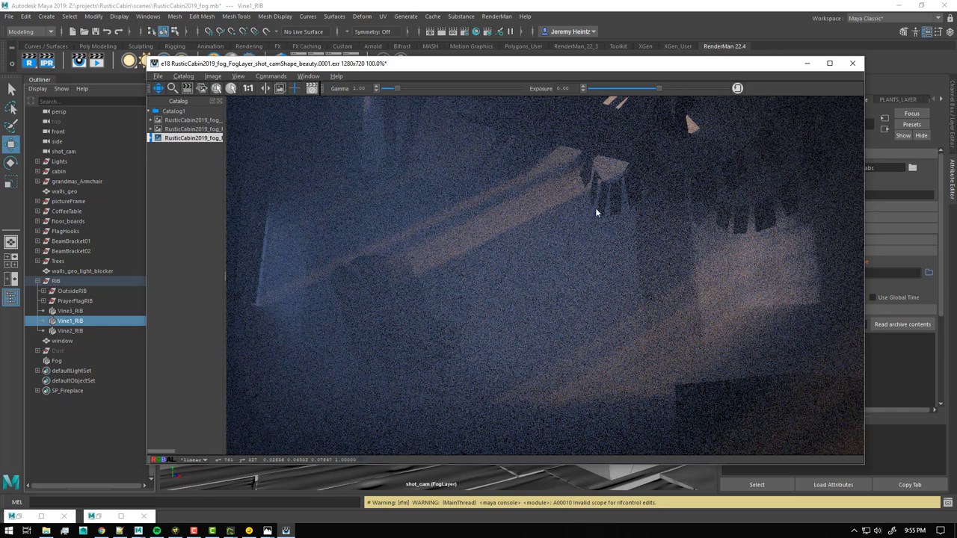
# Minimize the render image viewer and close the Dynamic Rules Editor.
pyautogui.moveTo(685, 66); pyautogui.dragTo(725, 44)
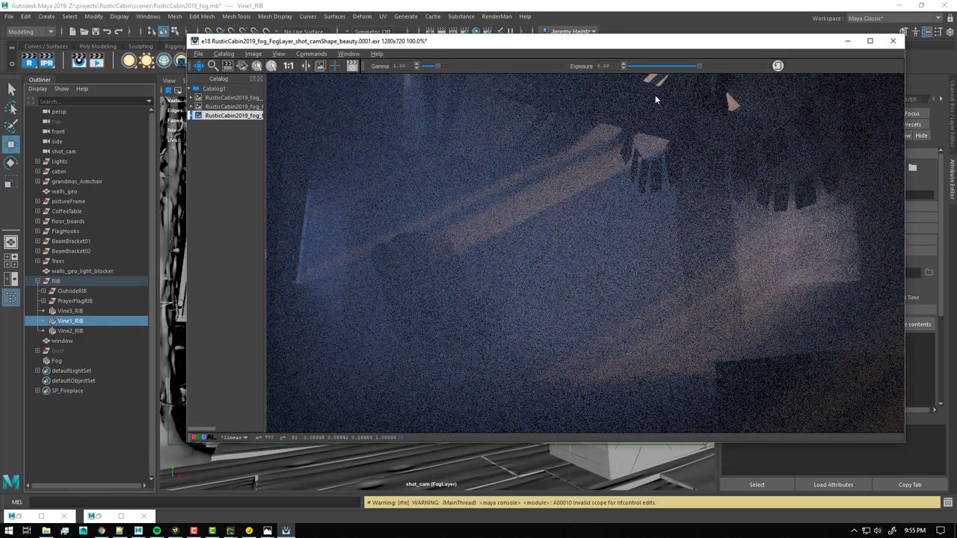
pyautogui.moveTo(658, 40); pyautogui.dragTo(667, 60)
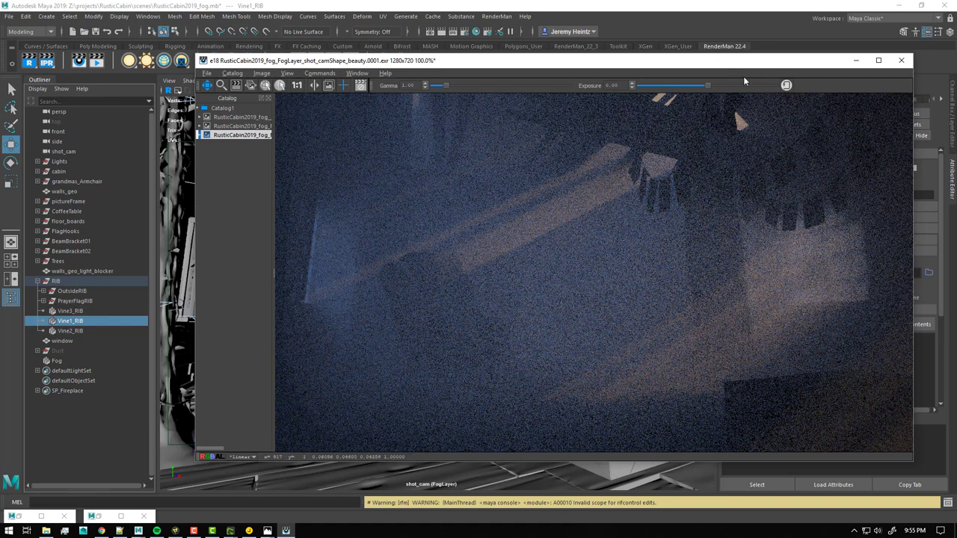
pyautogui.moveTo(719, 65); pyautogui.dragTo(745, 79)
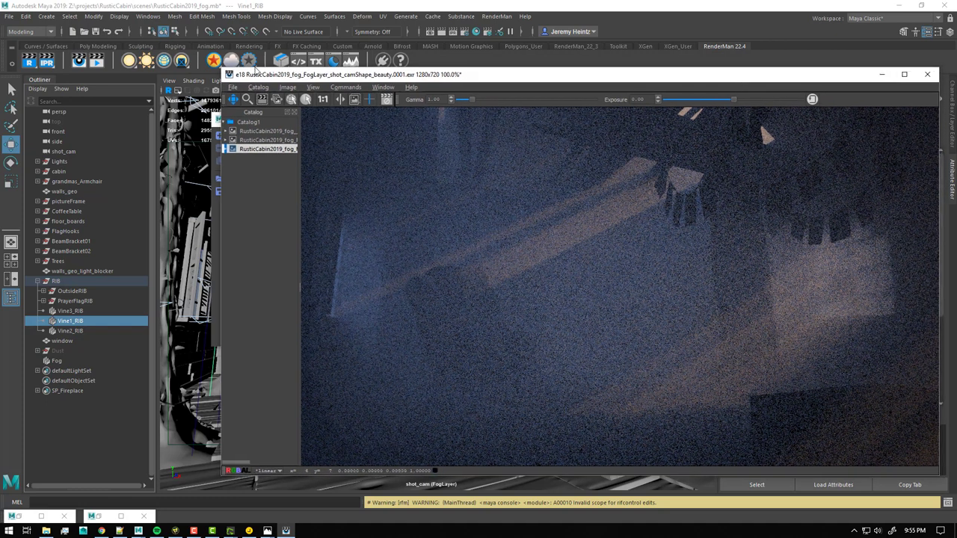
pyautogui.moveTo(471, 77); pyautogui.dragTo(395, 78)
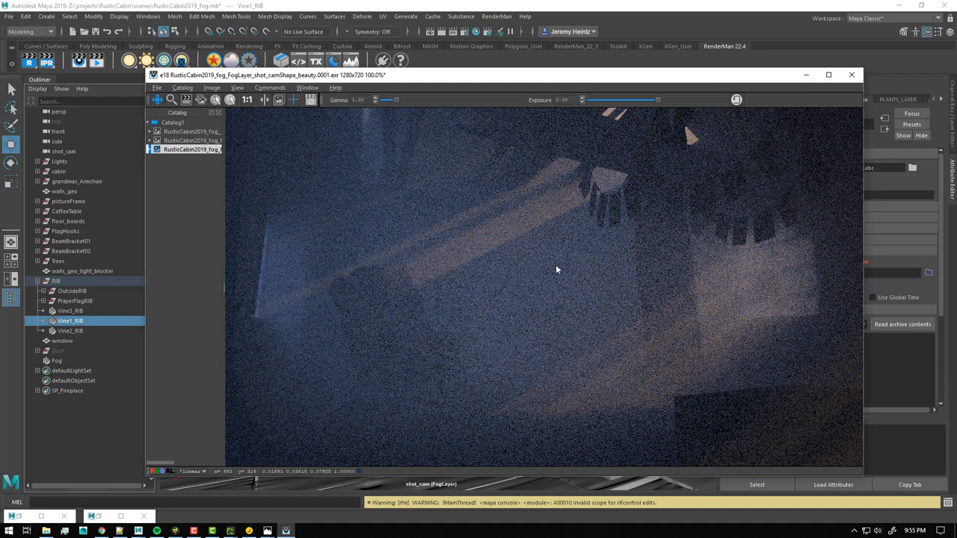
pyautogui.moveTo(568, 79); pyautogui.dragTo(570, 80)
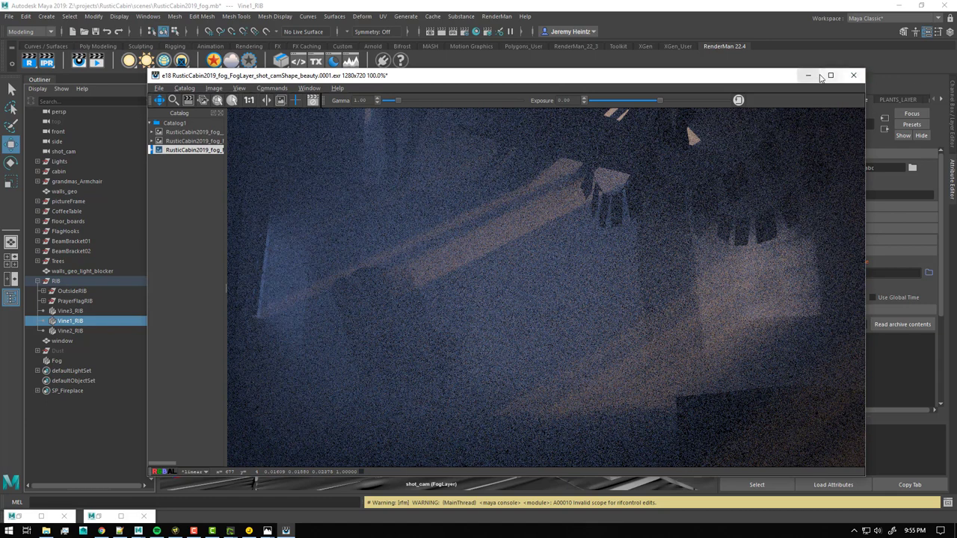
pyautogui.click(807, 76)
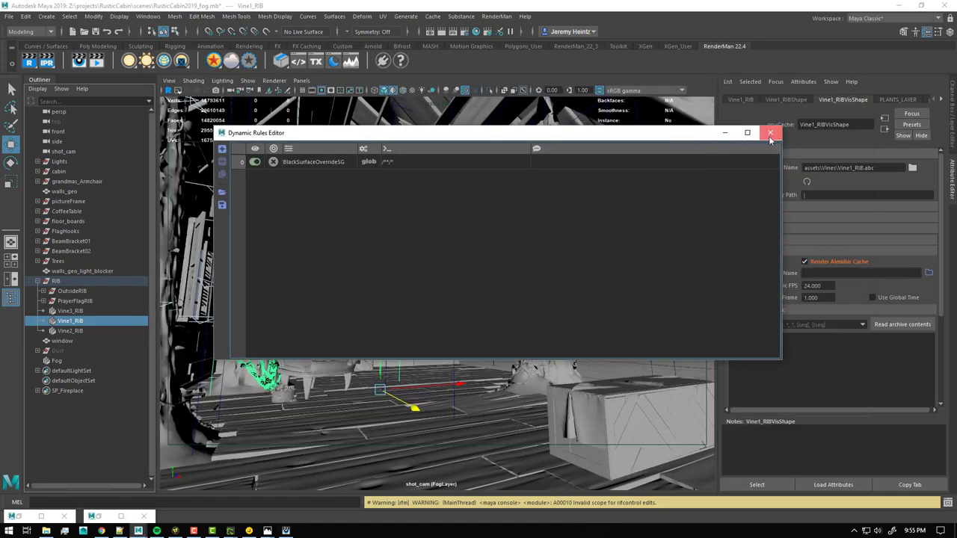
pyautogui.click(771, 135)
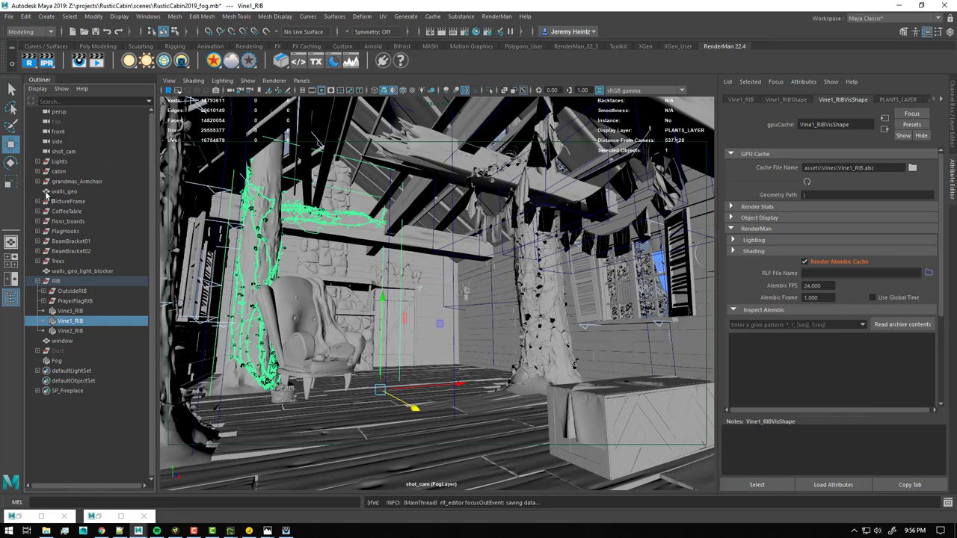
# Expand the Outliner's Lights group and select SkyLight to show its dome light attributes.
pyautogui.click(37, 161)
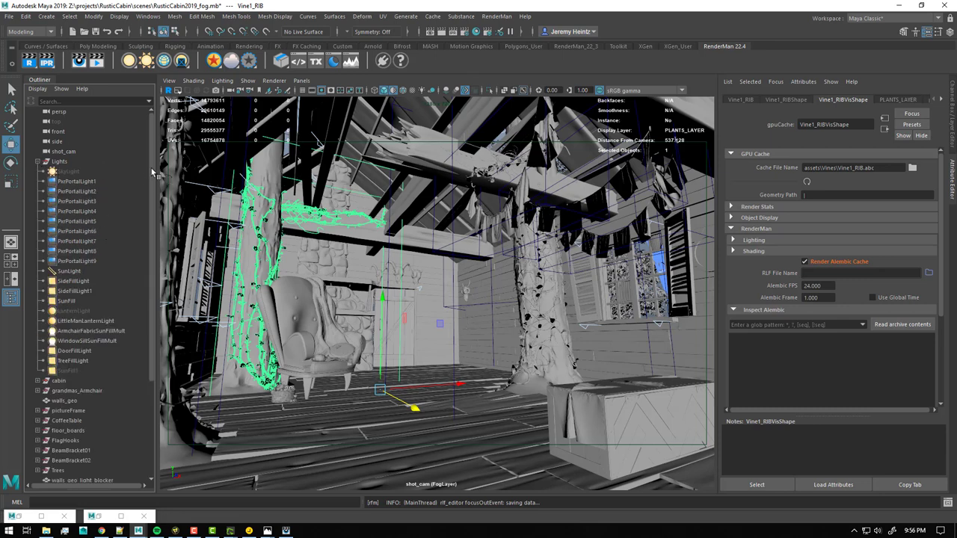
pyautogui.scroll(-1, 153, 166)
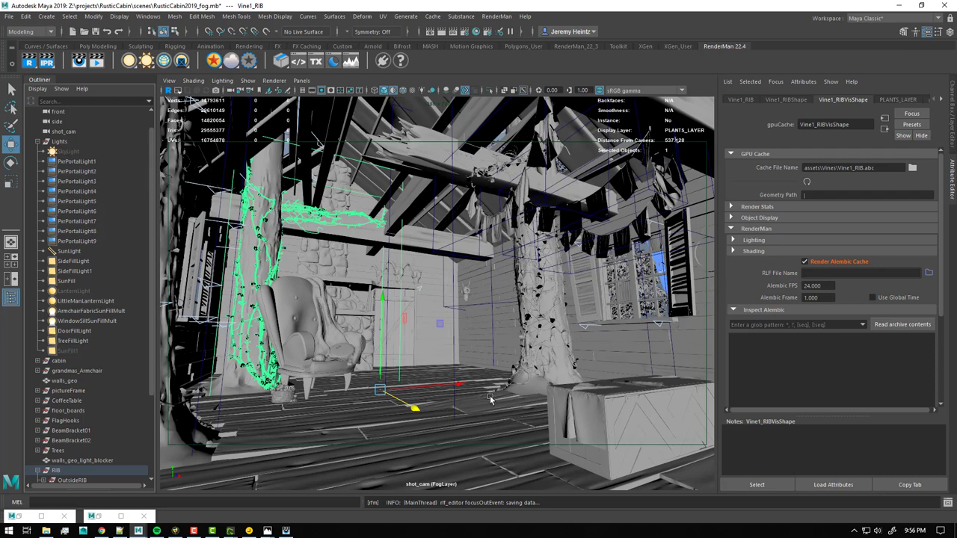
pyautogui.click(62, 152)
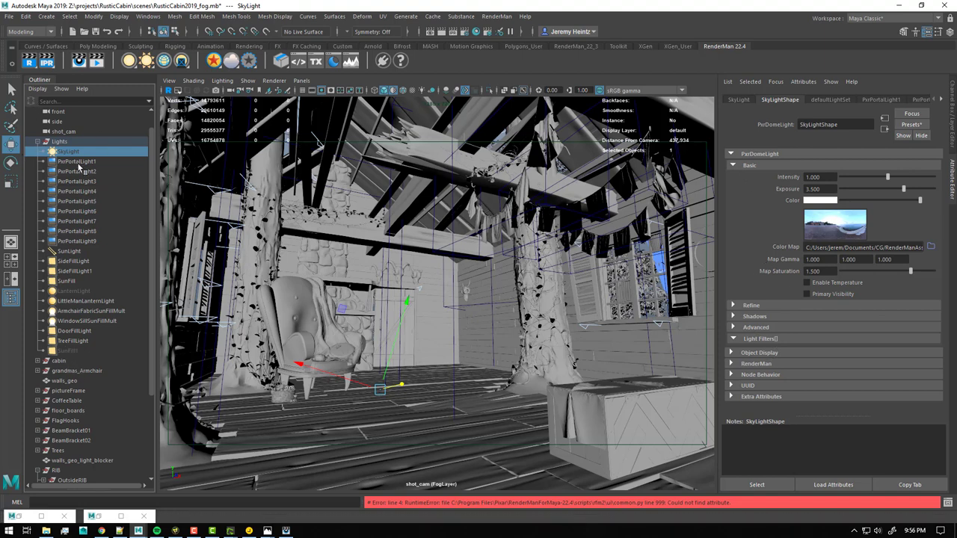
# Browse the SkyLight's RenderMan and Object Display sections and expand its Advanced settings.
pyautogui.click(782, 364)
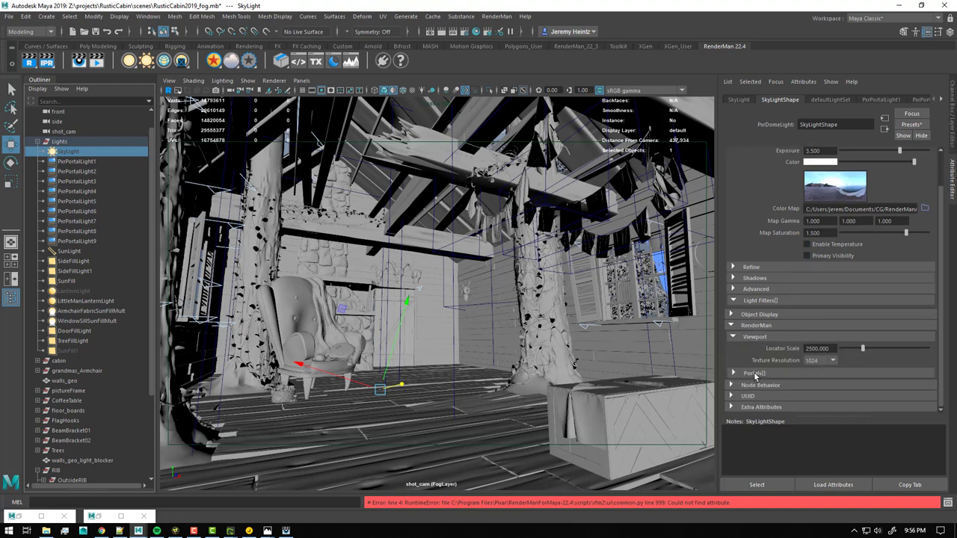
pyautogui.click(752, 326)
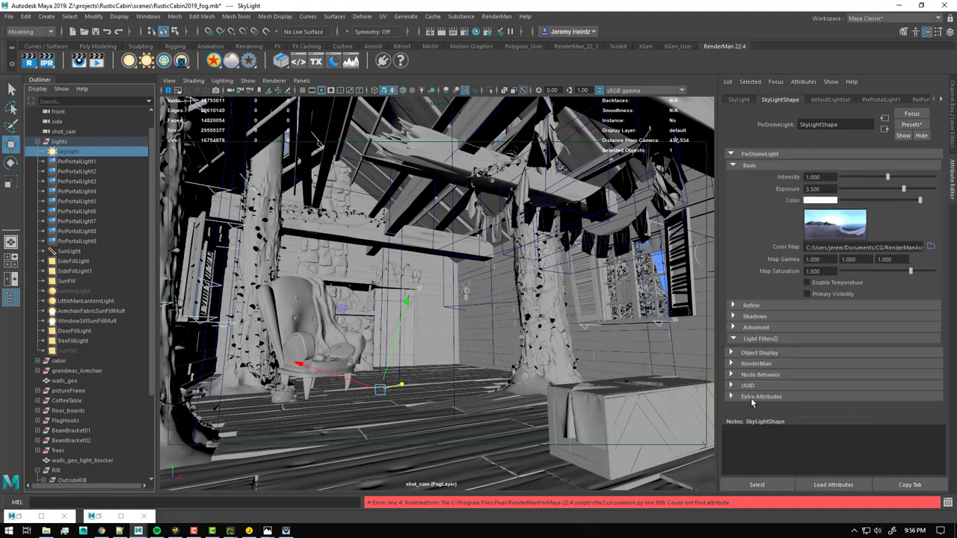
pyautogui.click(754, 352)
pyautogui.scroll(-1, 755, 353)
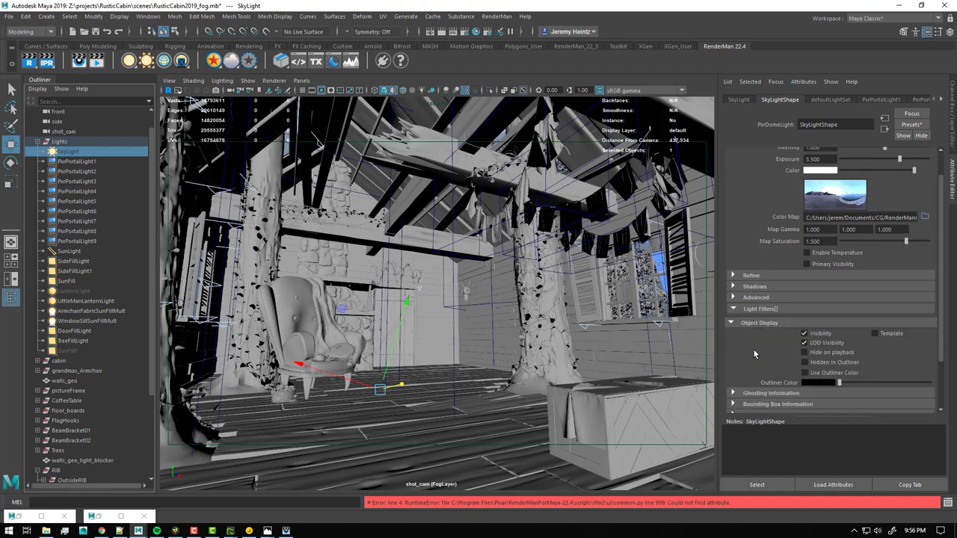
pyautogui.scroll(-2, 755, 299)
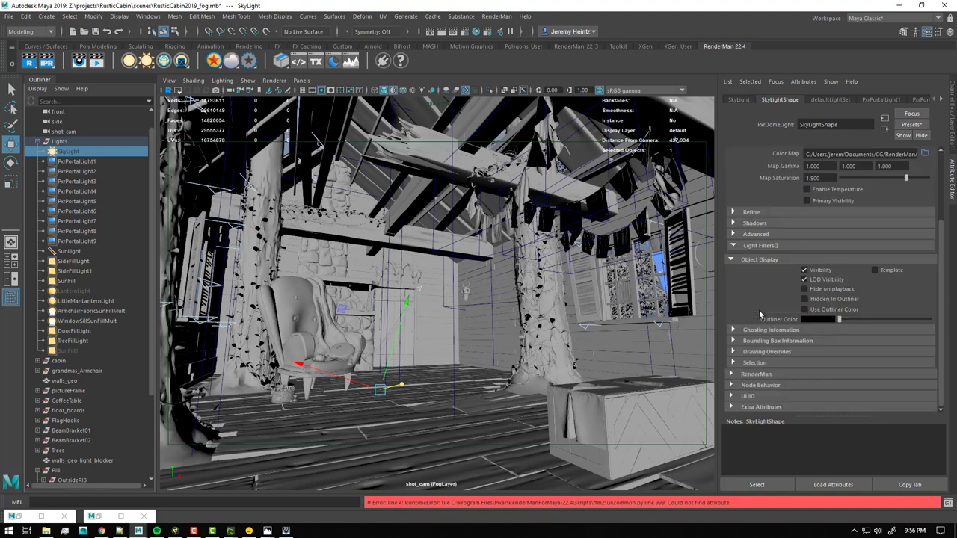
pyautogui.click(754, 374)
pyautogui.click(755, 373)
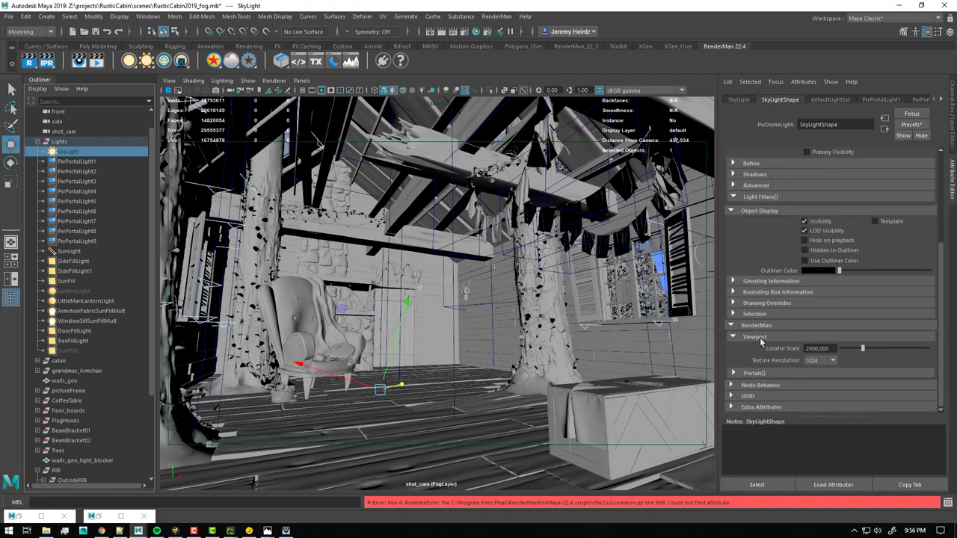
pyautogui.scroll(3, 773, 246)
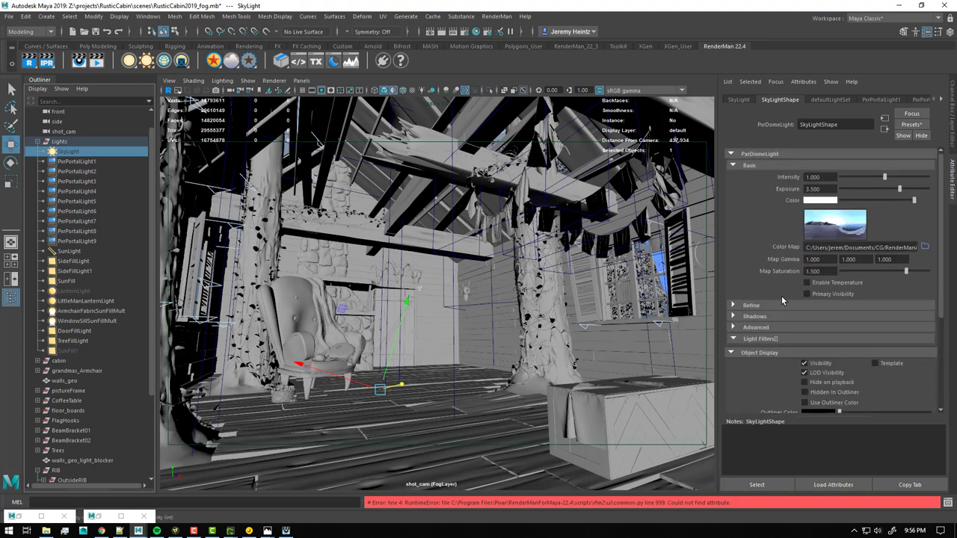
pyautogui.click(757, 327)
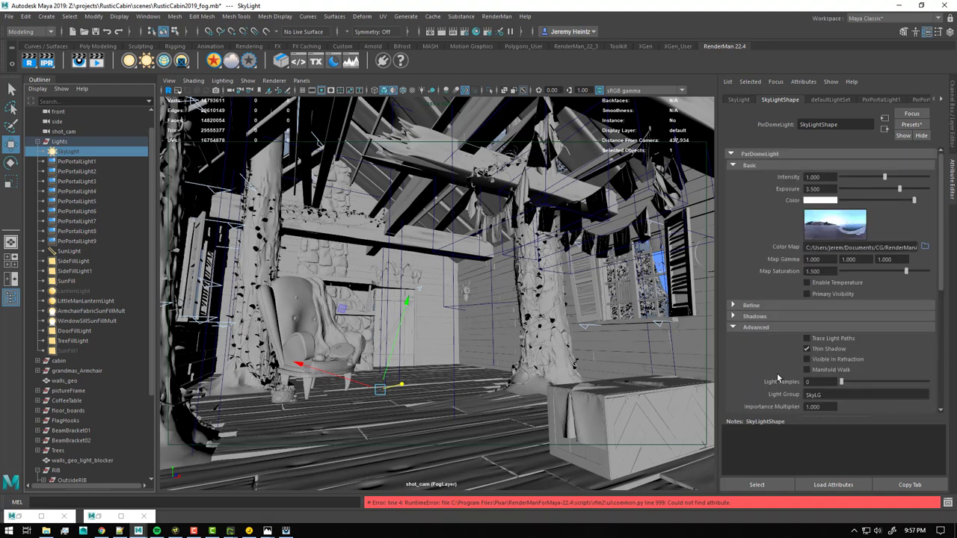
pyautogui.scroll(-2, 769, 350)
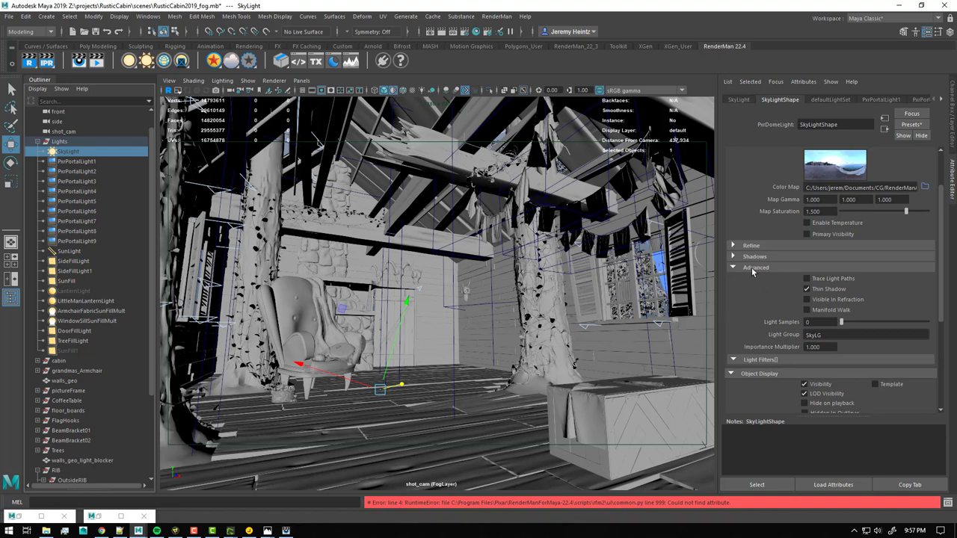
pyautogui.click(760, 374)
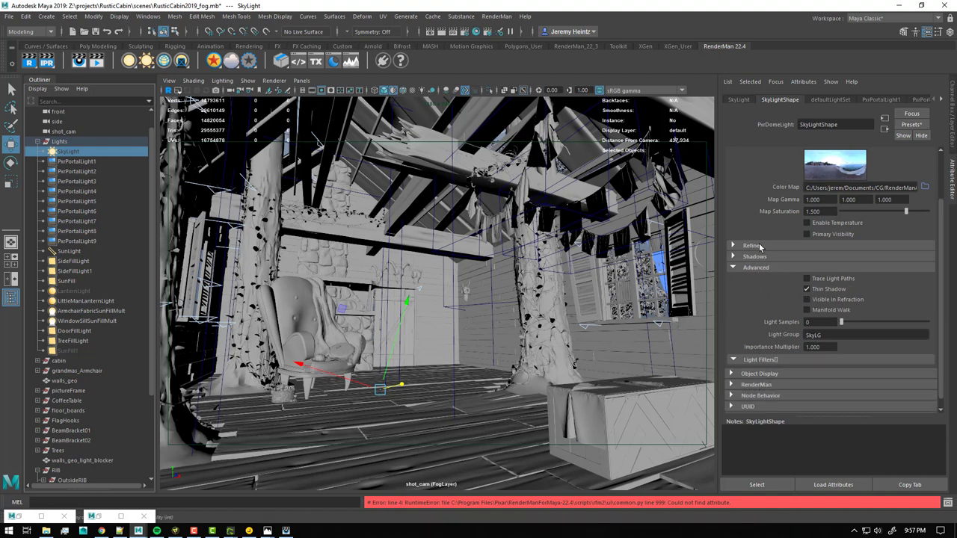
pyautogui.scroll(2, 799, 299)
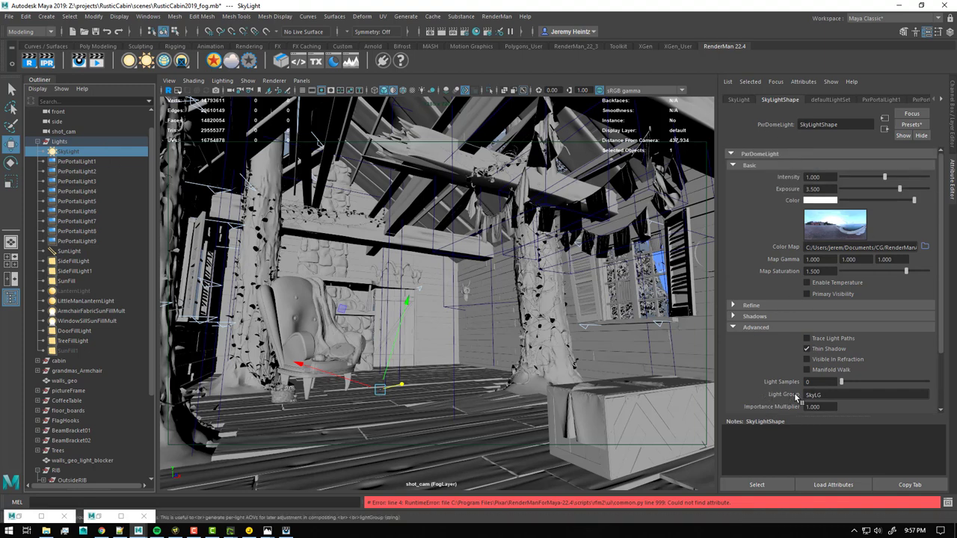
# Highlight the SkyLight's SkyLG light group name, then move on to PxrPortalLight1.
pyautogui.moveTo(837, 394); pyautogui.dragTo(759, 396)
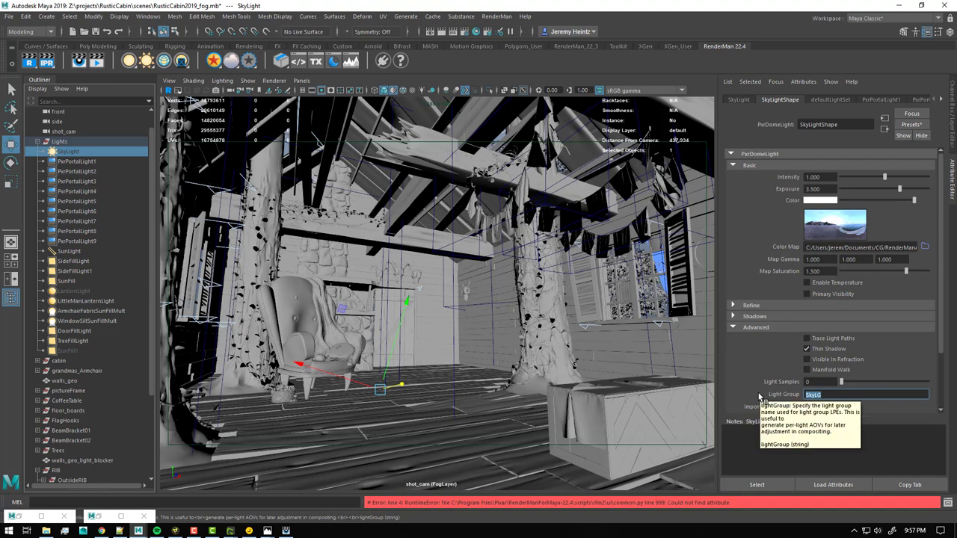
pyautogui.click(812, 395)
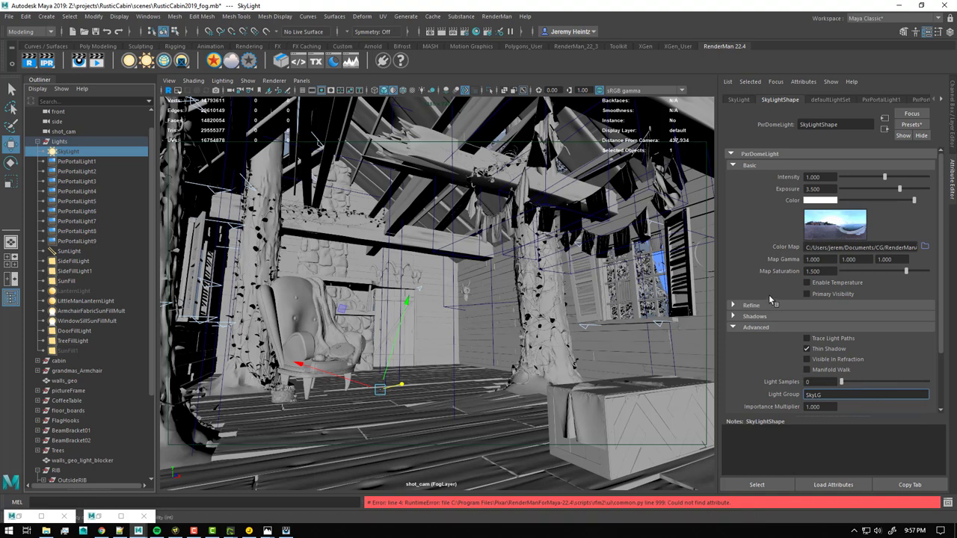
pyautogui.doubleClick(813, 395)
pyautogui.click(66, 161)
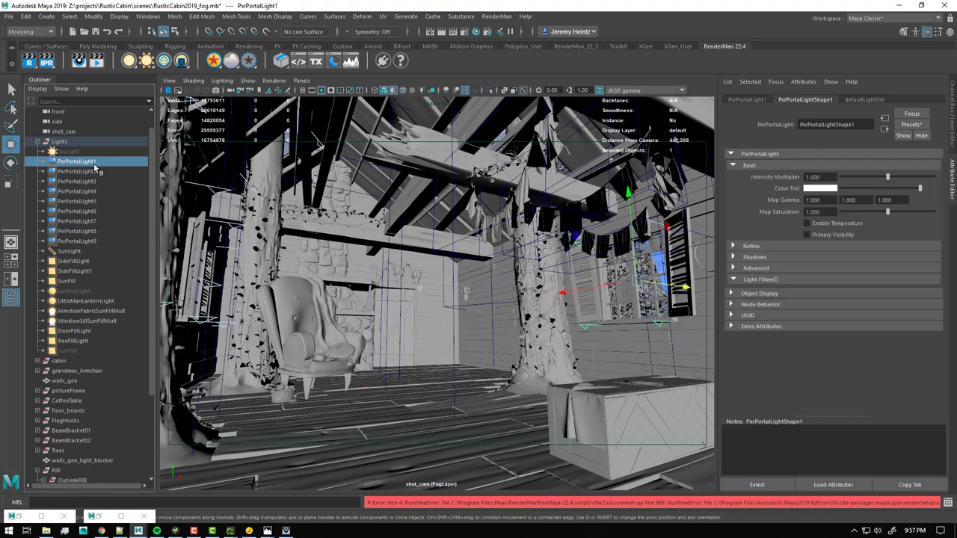
# Confirm PxrPortalLight1 through PxrPortalLight9 use the SkyLG light group, ending on SunLight.
pyautogui.click(755, 267)
pyautogui.click(831, 336)
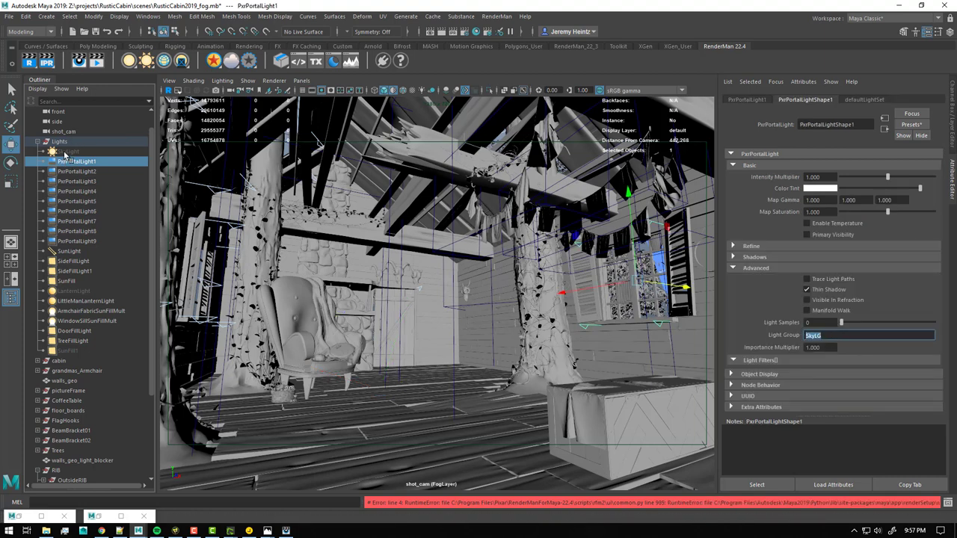
pyautogui.click(73, 172)
pyautogui.click(69, 182)
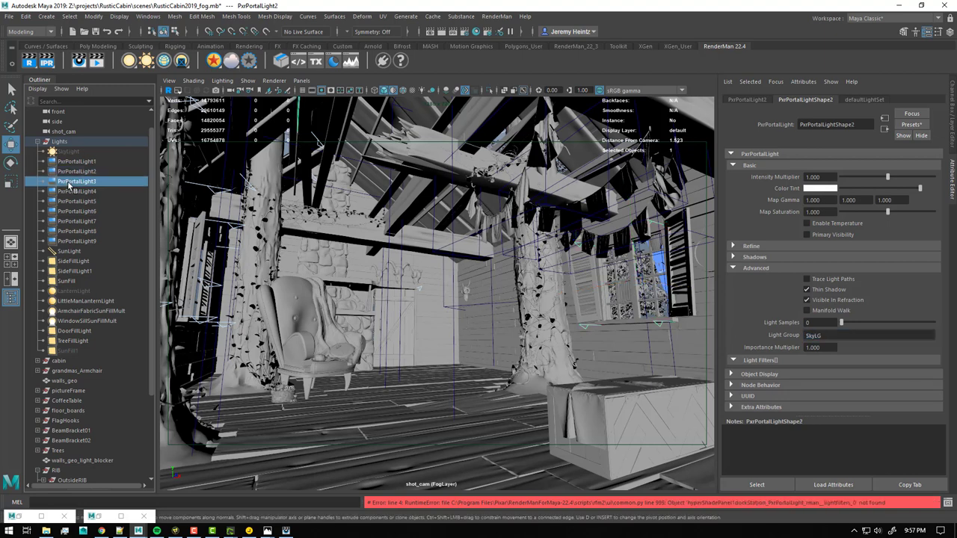
pyautogui.click(67, 202)
pyautogui.click(66, 212)
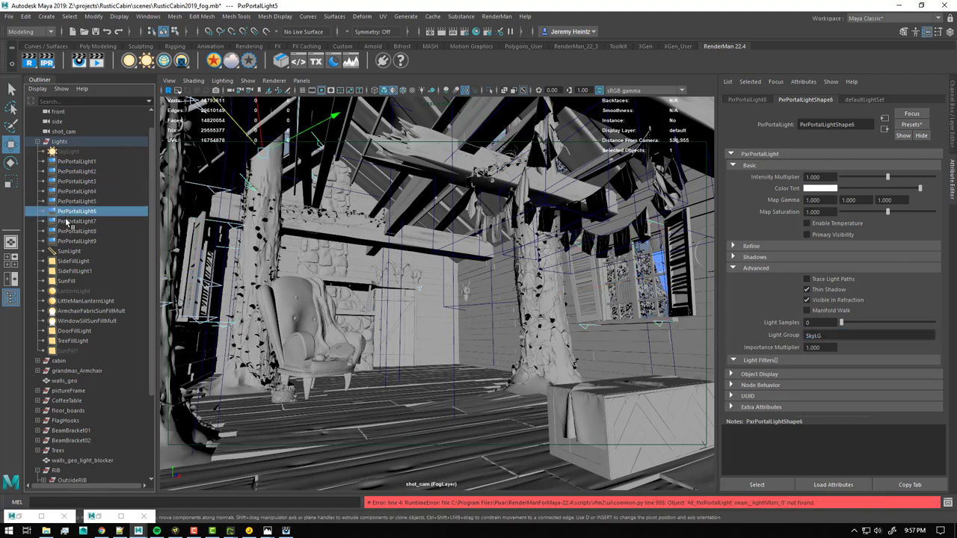
pyautogui.click(67, 222)
pyautogui.click(69, 232)
pyautogui.click(72, 241)
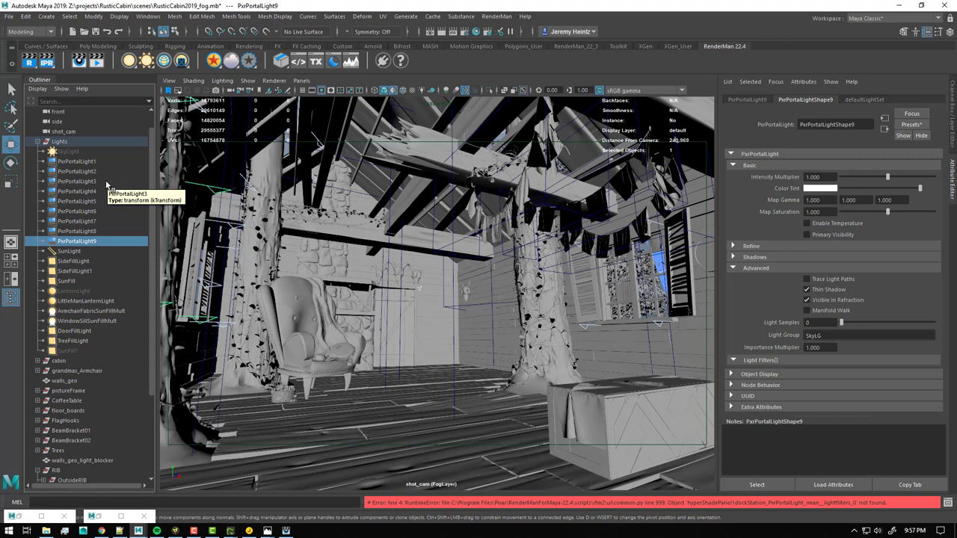
pyautogui.click(70, 252)
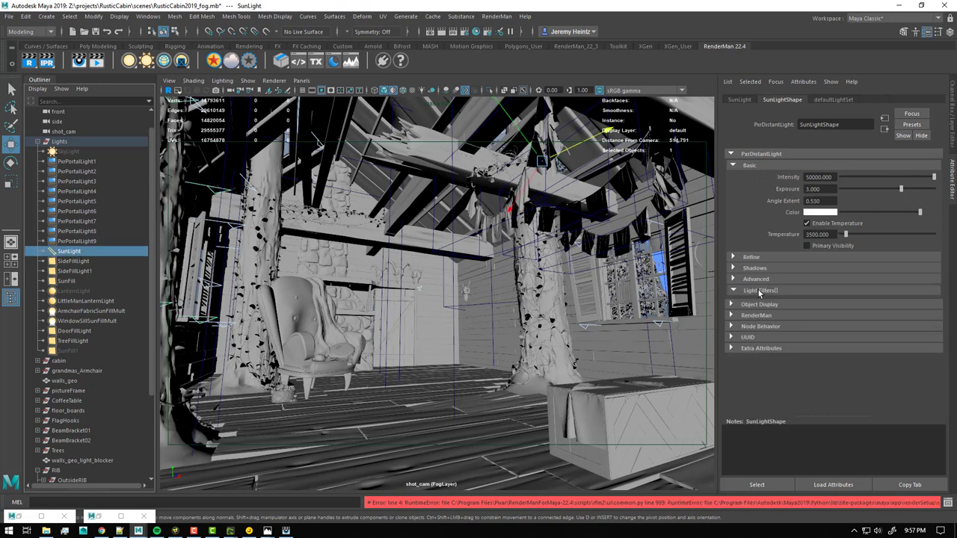
# Confirm SunLight uses SunLG, inspect SideFillLight1, and check SideFillLight's SideFillLG group.
pyautogui.doubleClick(815, 356)
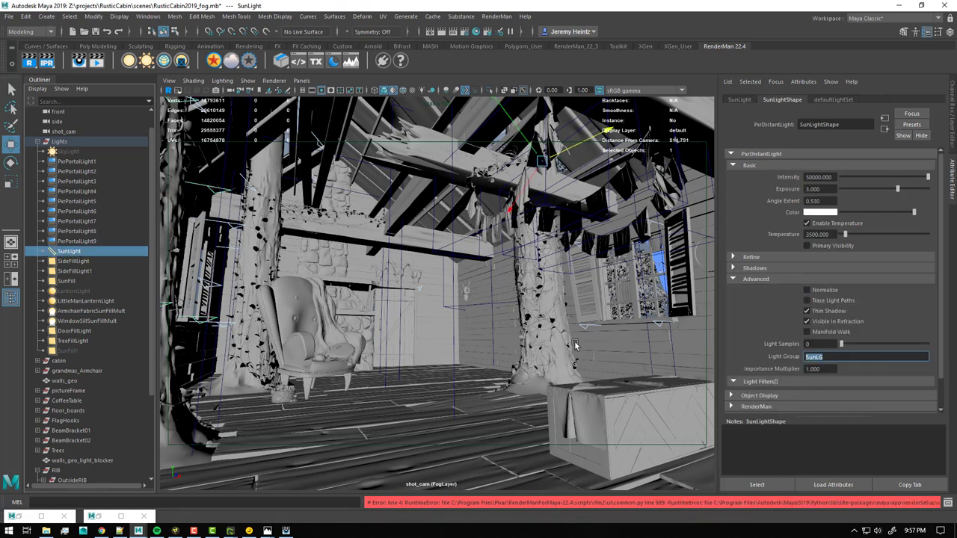
pyautogui.click(73, 270)
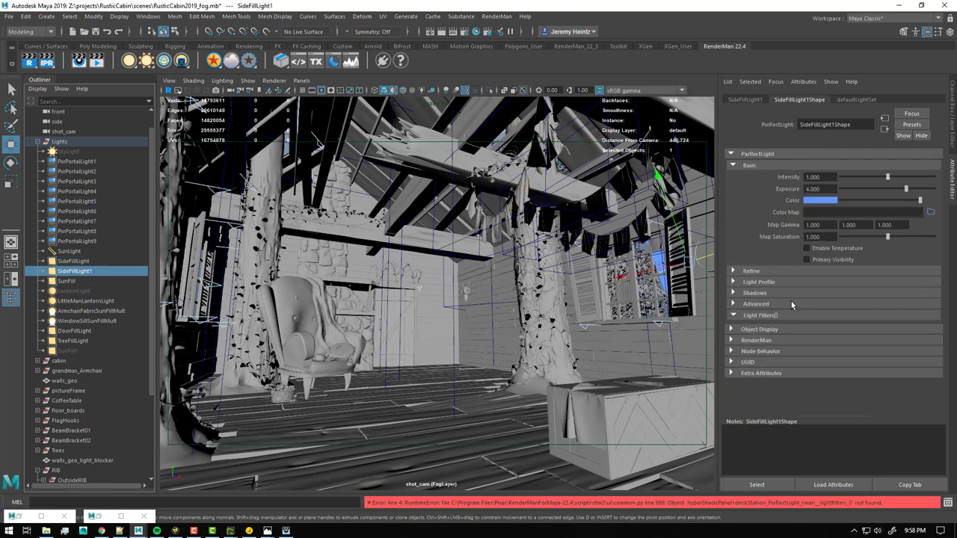
pyautogui.click(753, 304)
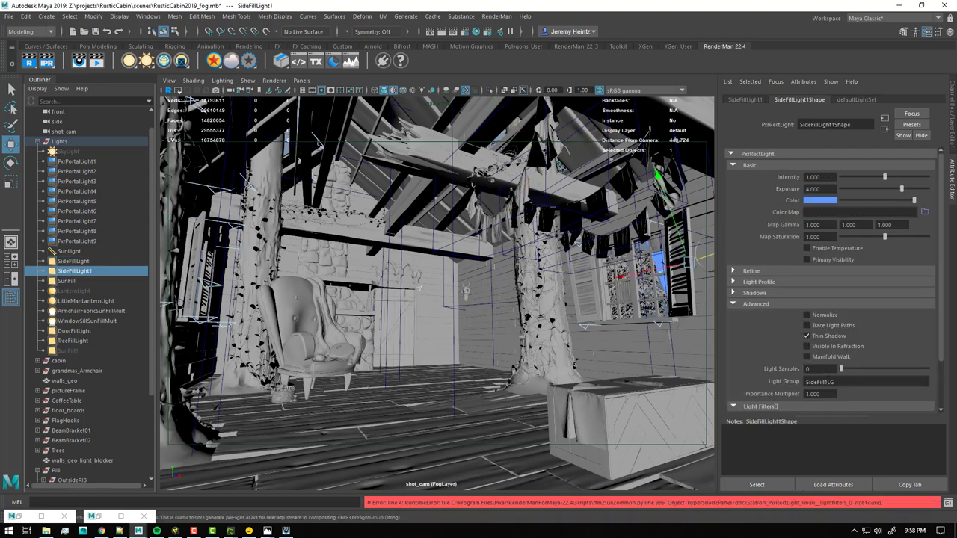
pyautogui.click(74, 261)
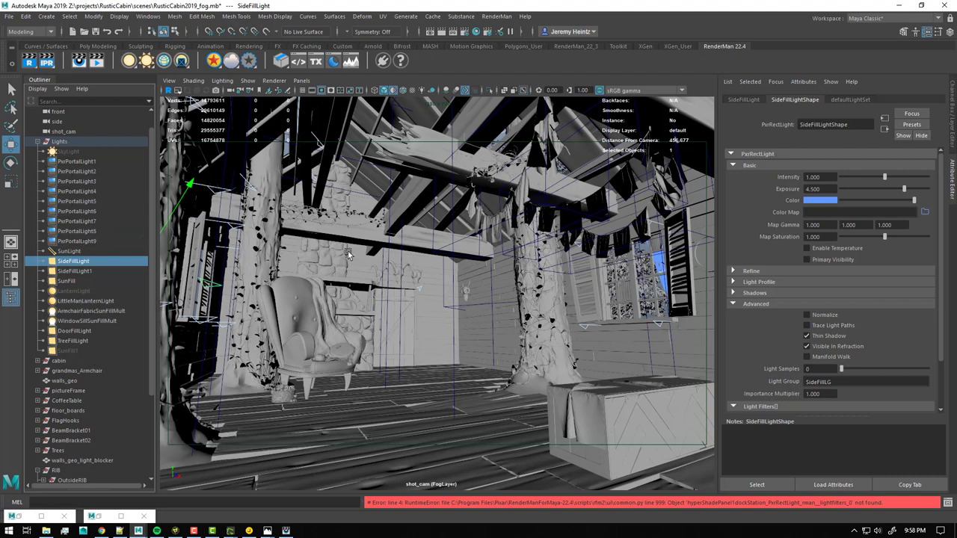
pyautogui.click(860, 382)
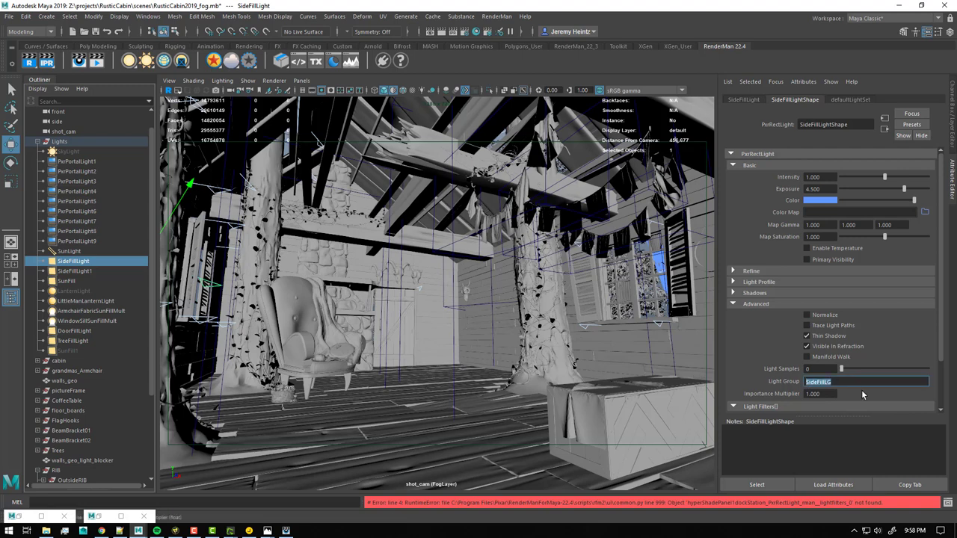
pyautogui.click(463, 33)
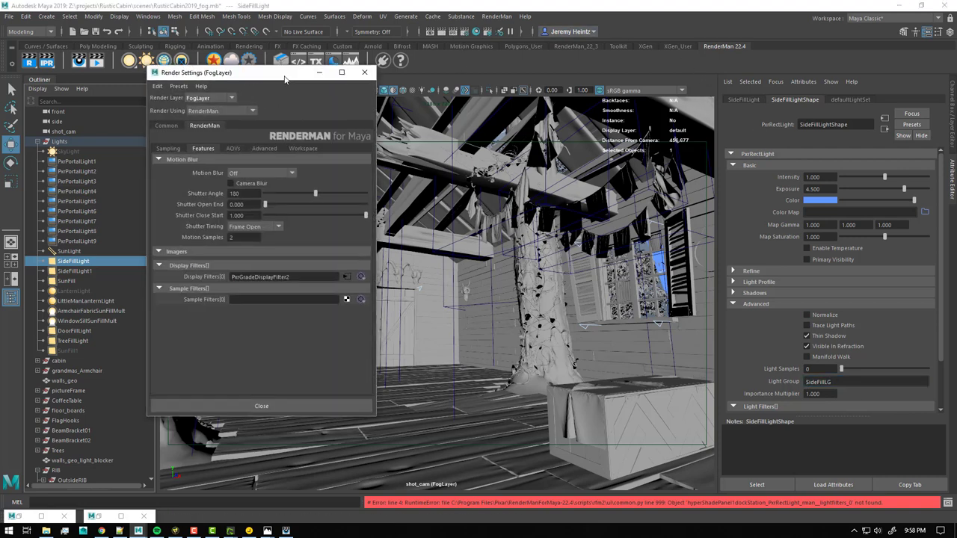
# Show the FogLayer AOVs and inspect the main beauty display and its alpha channel.
pyautogui.moveTo(247, 71); pyautogui.dragTo(353, 72)
pyautogui.click(333, 146)
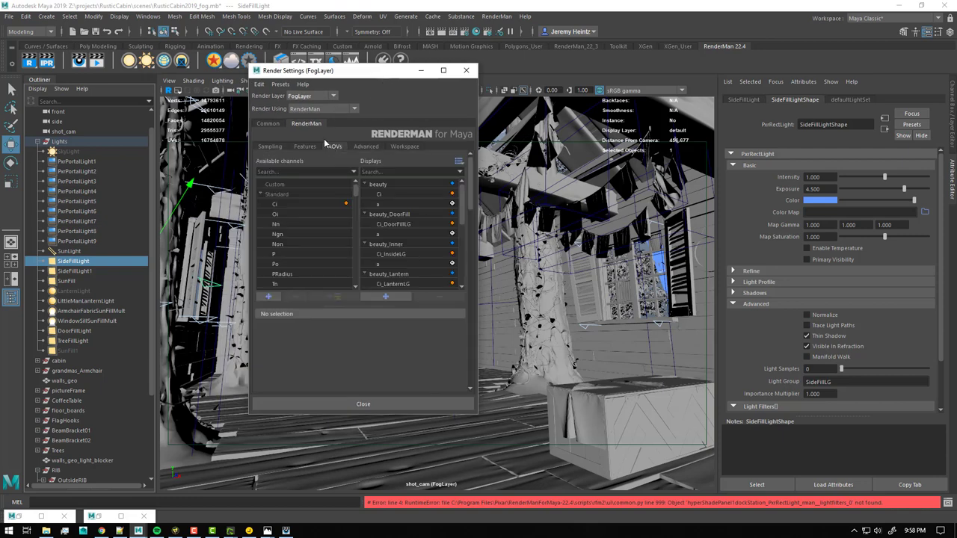
pyautogui.scroll(-3, 460, 194)
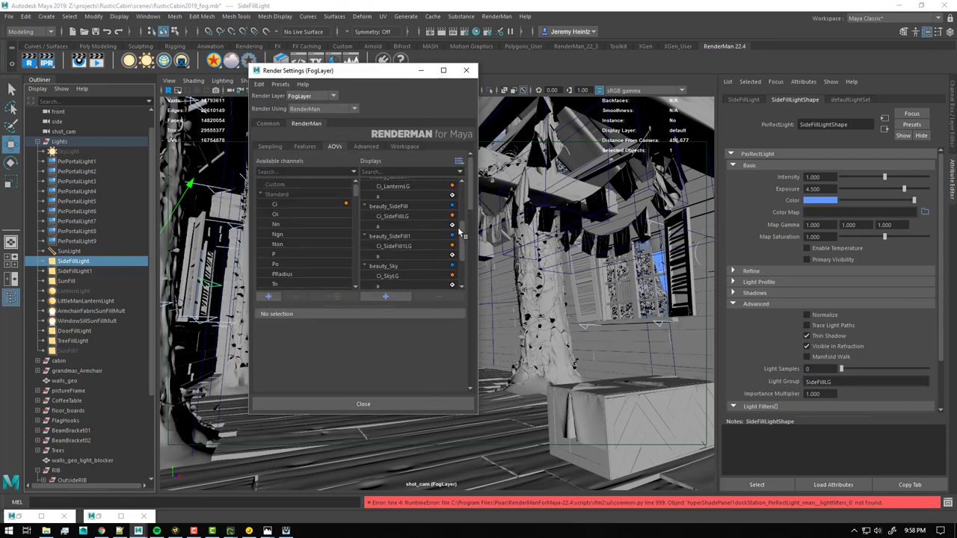
pyautogui.scroll(3, 461, 206)
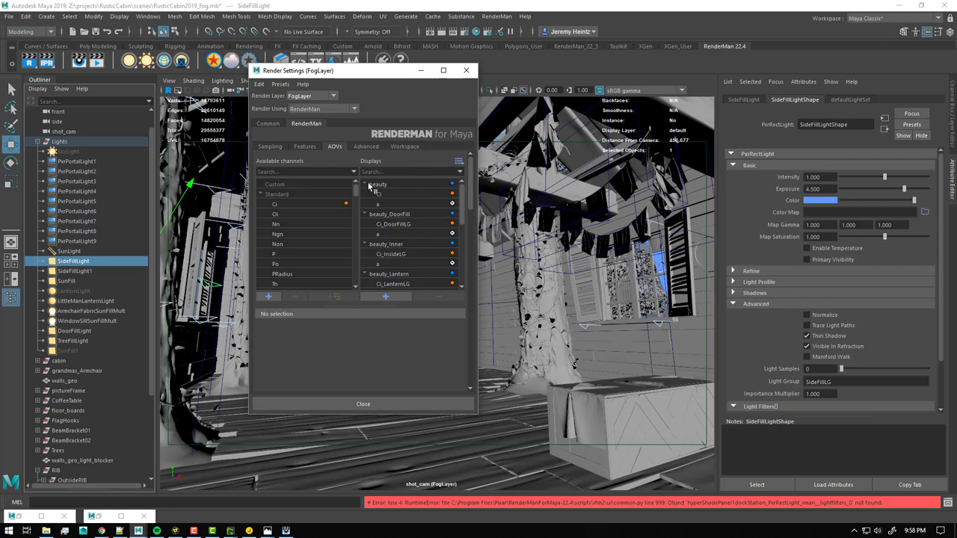
pyautogui.click(365, 183)
pyautogui.click(364, 183)
pyautogui.click(381, 204)
pyautogui.click(378, 184)
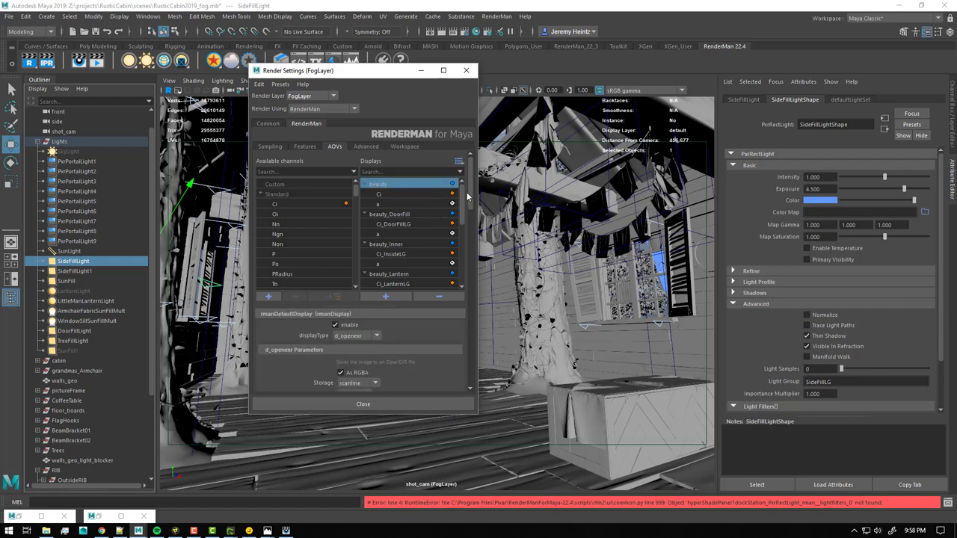
# Review the beauty_Inner, Lantern, SideFill, SideFill1, Sky, Sun and SunFill display settings.
pyautogui.scroll(-2, 456, 198)
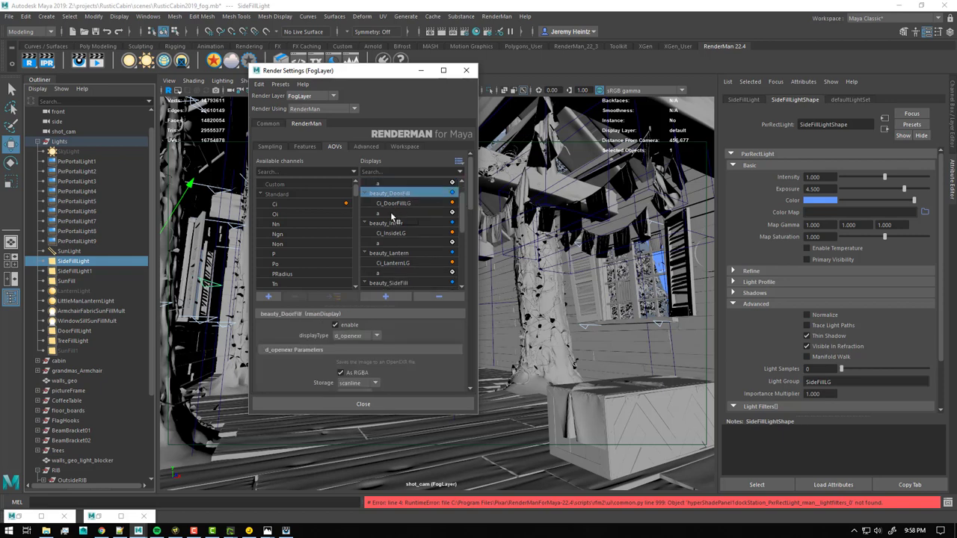
pyautogui.click(392, 224)
pyautogui.click(393, 253)
pyautogui.scroll(-1, 395, 258)
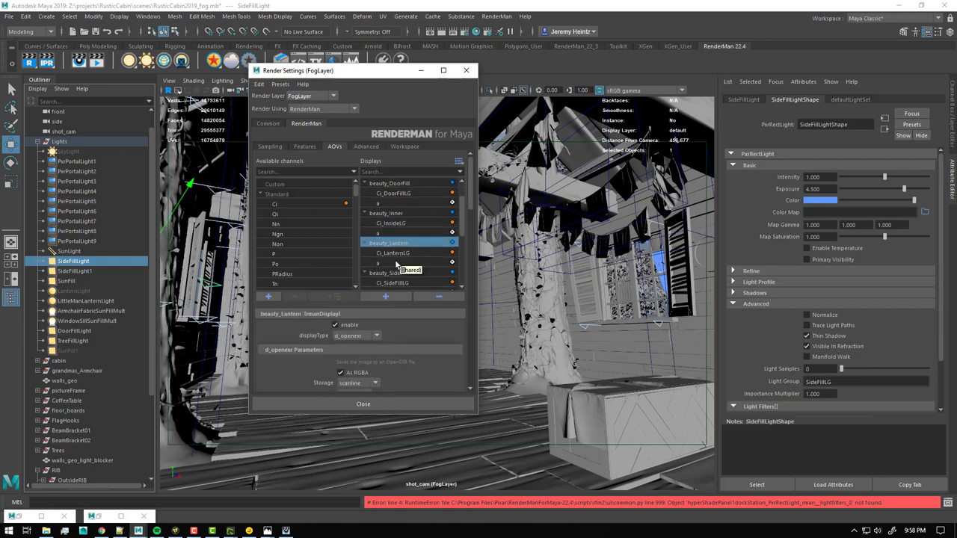
pyautogui.click(385, 274)
pyautogui.scroll(-1, 386, 274)
pyautogui.click(386, 272)
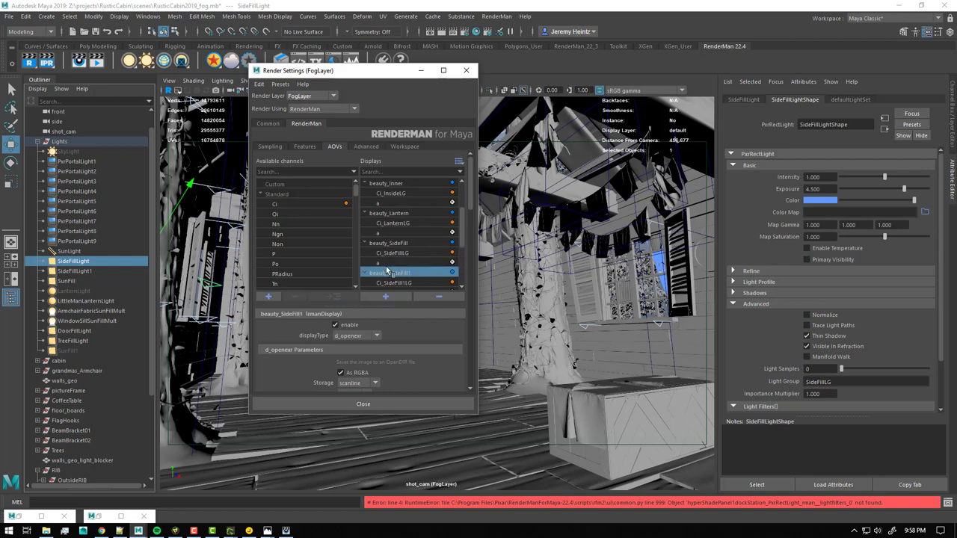
pyautogui.scroll(-1, 387, 269)
pyautogui.click(388, 265)
pyautogui.scroll(-2, 389, 258)
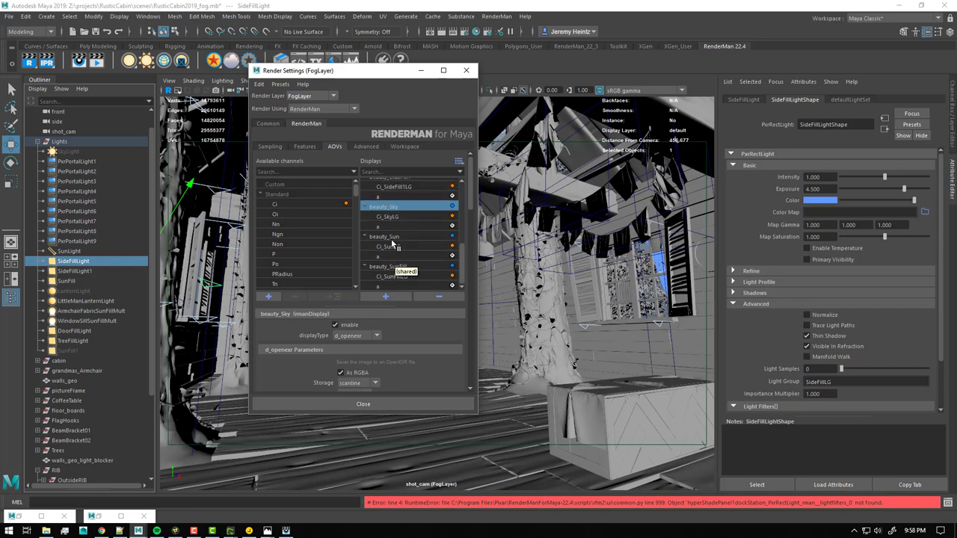
pyautogui.click(389, 237)
pyautogui.click(386, 267)
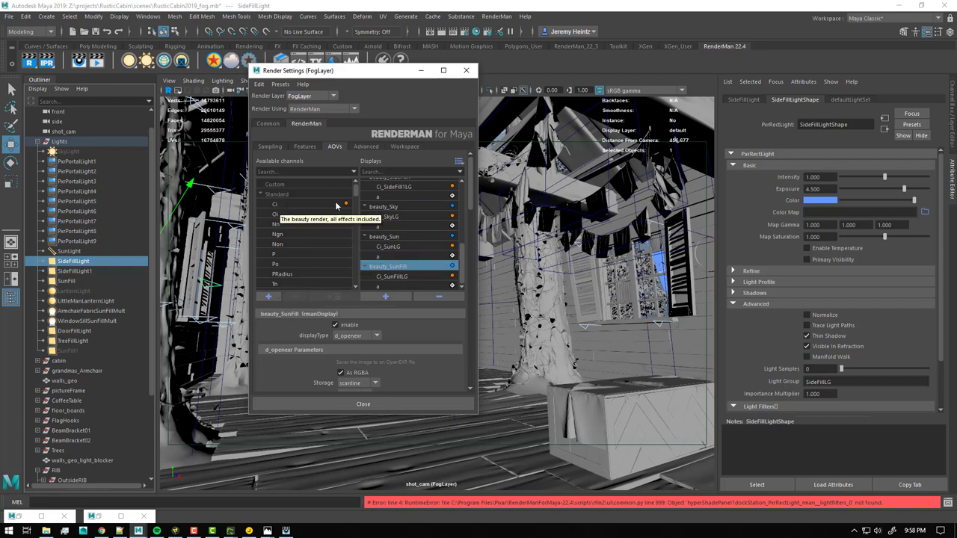
pyautogui.click(388, 276)
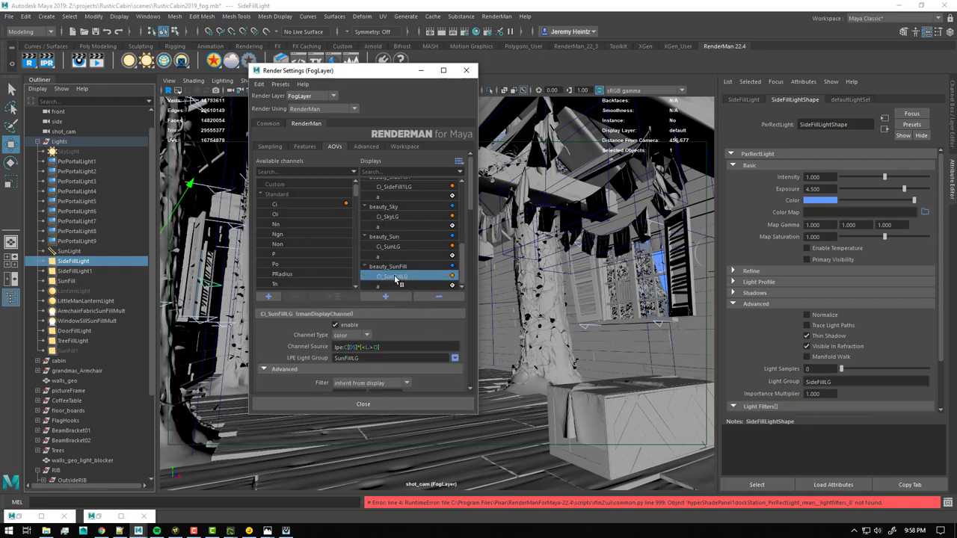
pyautogui.click(385, 269)
# Add a Ci channel, then delete the stray Ci1 channel it created.
pyautogui.click(290, 203)
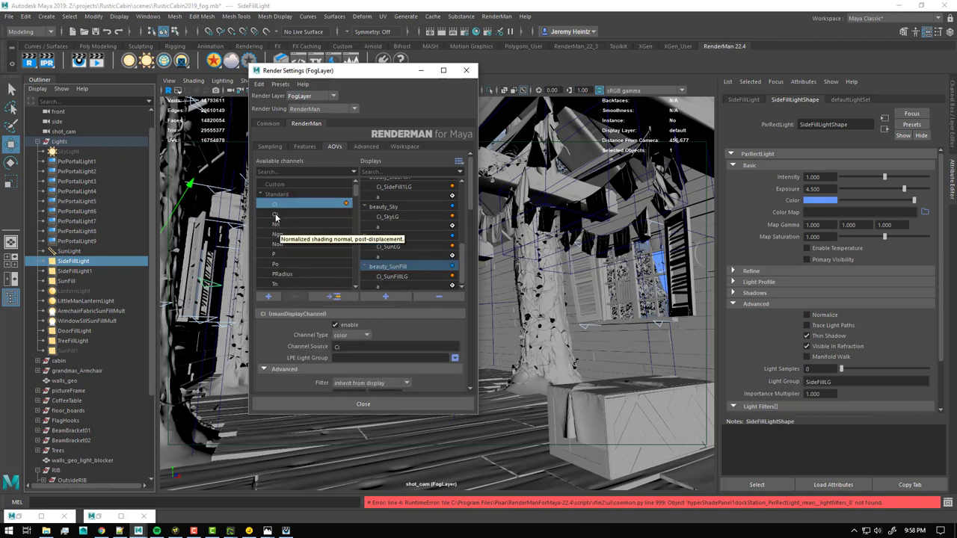
pyautogui.click(327, 294)
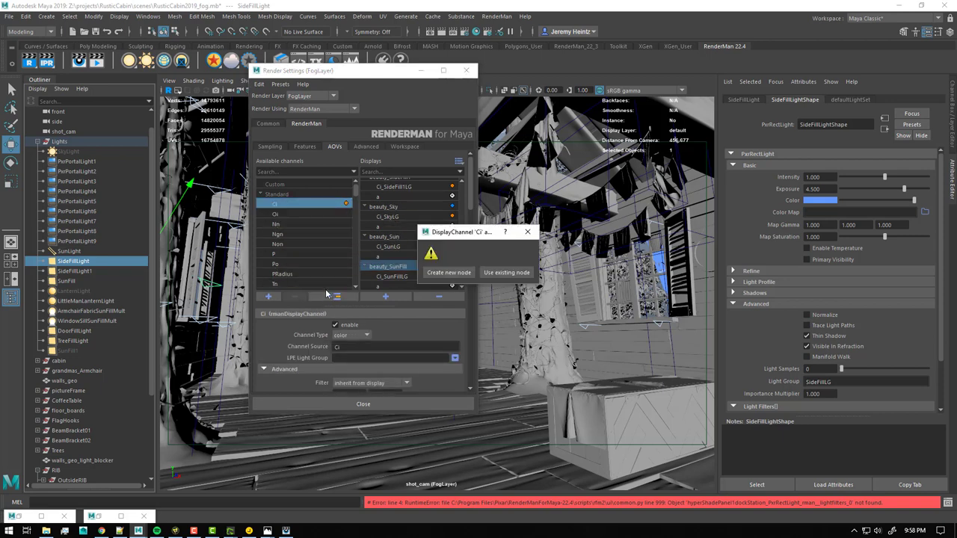
pyautogui.click(449, 272)
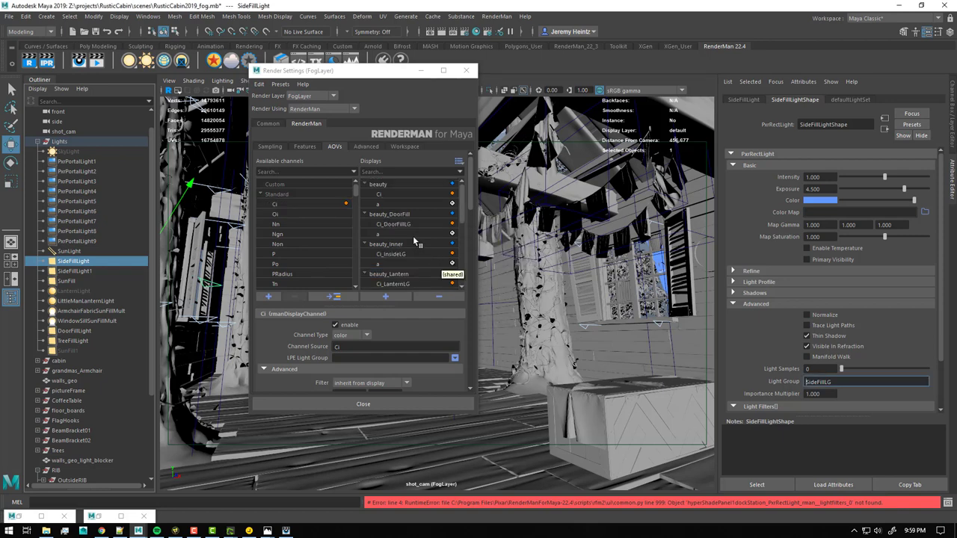
pyautogui.scroll(-5, 399, 257)
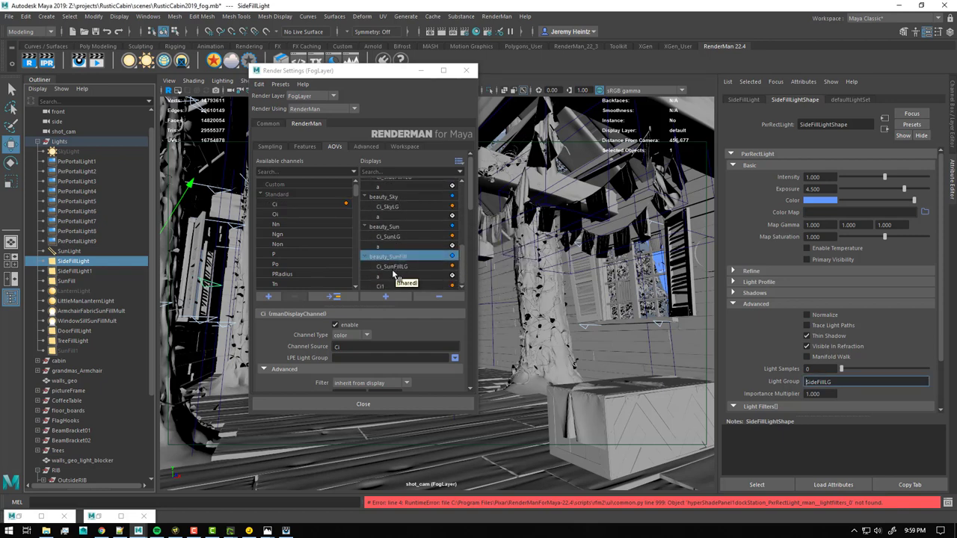
pyautogui.click(383, 285)
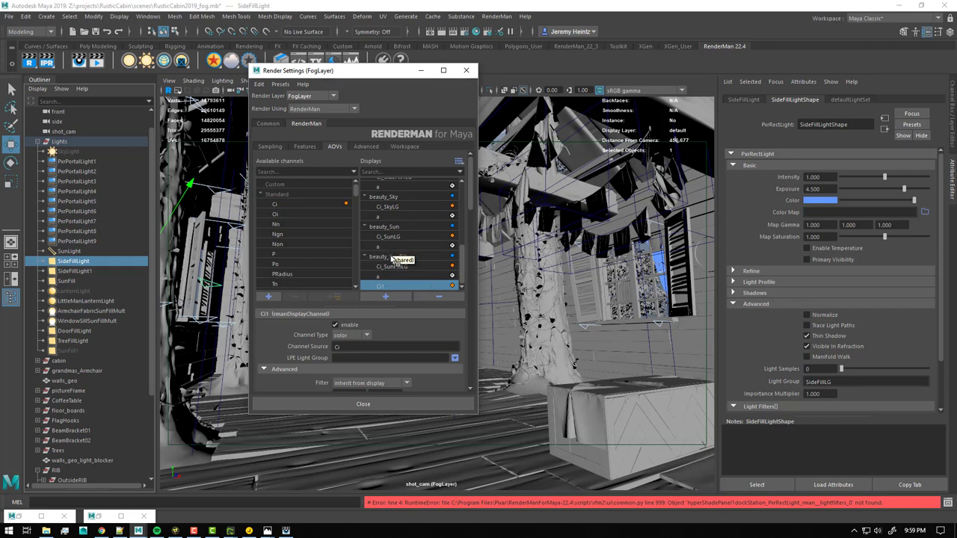
pyautogui.click(437, 296)
# Create a new output display and rename it beauty_LightFill.
pyautogui.click(388, 295)
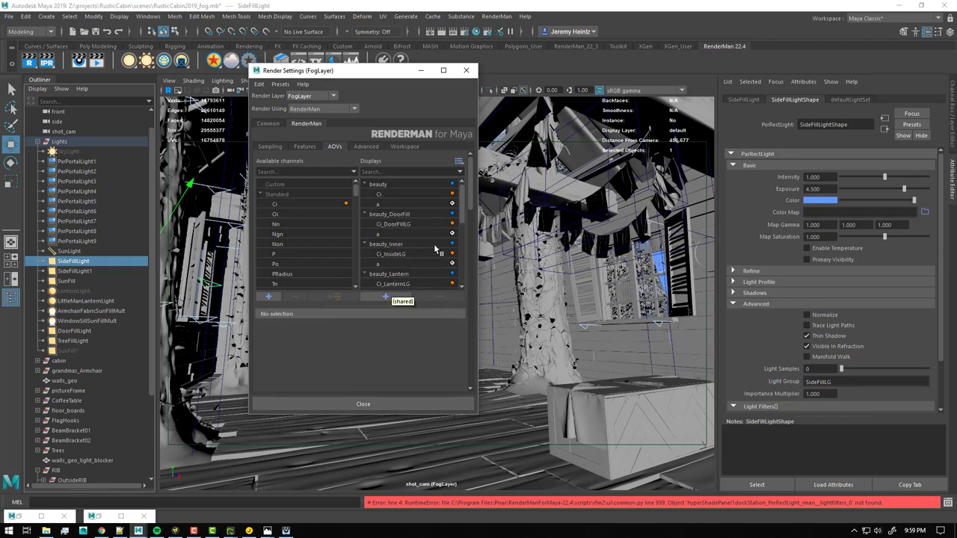
pyautogui.scroll(-5, 429, 247)
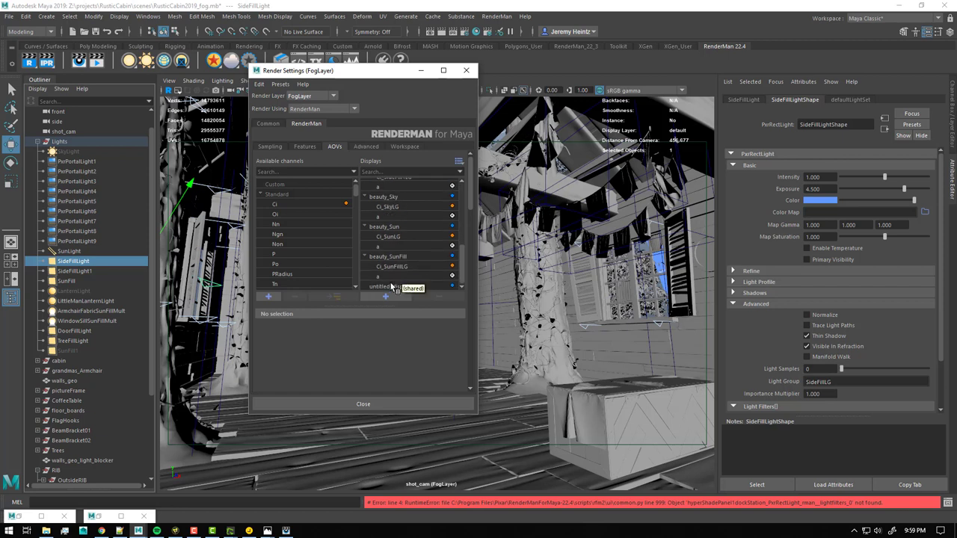
pyautogui.click(388, 286)
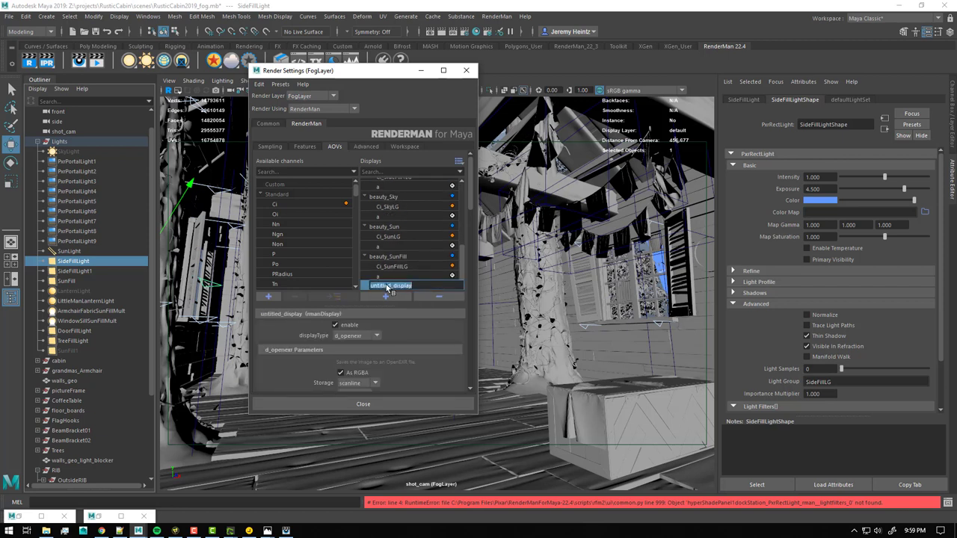
pyautogui.write('beauty_LightFill')
pyautogui.moveTo(371, 260); pyautogui.dragTo(362, 307)
pyautogui.moveTo(403, 230); pyautogui.dragTo(374, 215)
# Add the Ci channel to beauty_LightFill using the existing Ci node.
pyautogui.click(297, 204)
pyautogui.click(390, 219)
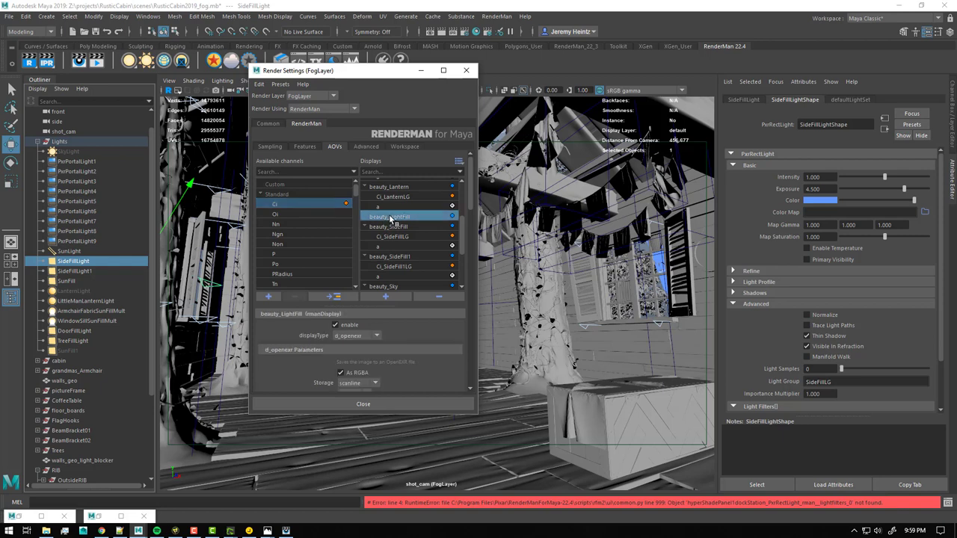
pyautogui.click(299, 205)
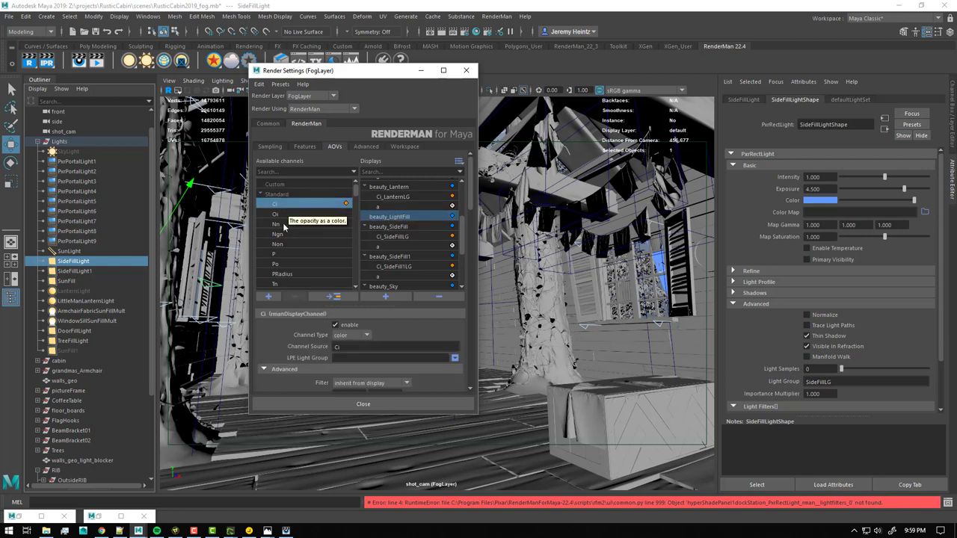
pyautogui.click(333, 297)
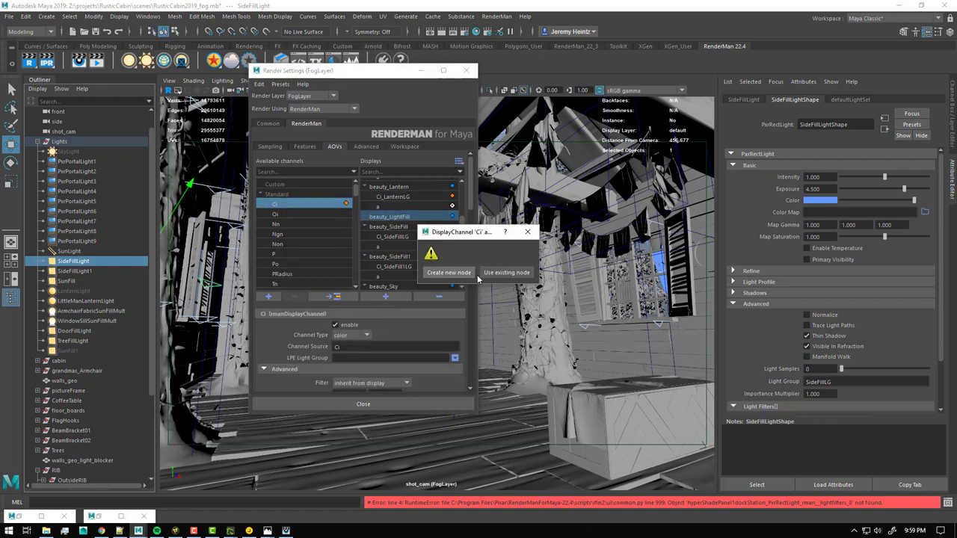
pyautogui.click(499, 274)
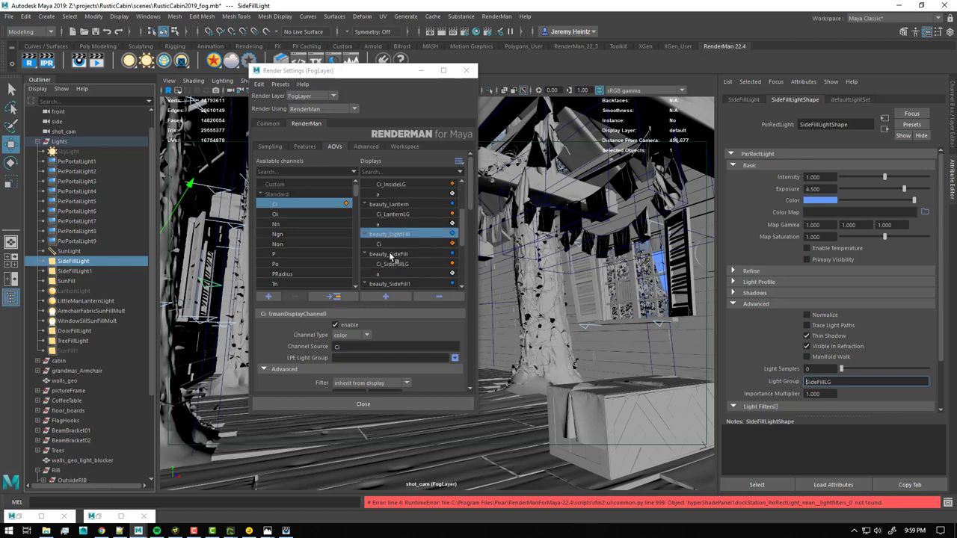
# Add the 'a' alpha channel to the beauty_LightFill display.
pyautogui.click(381, 235)
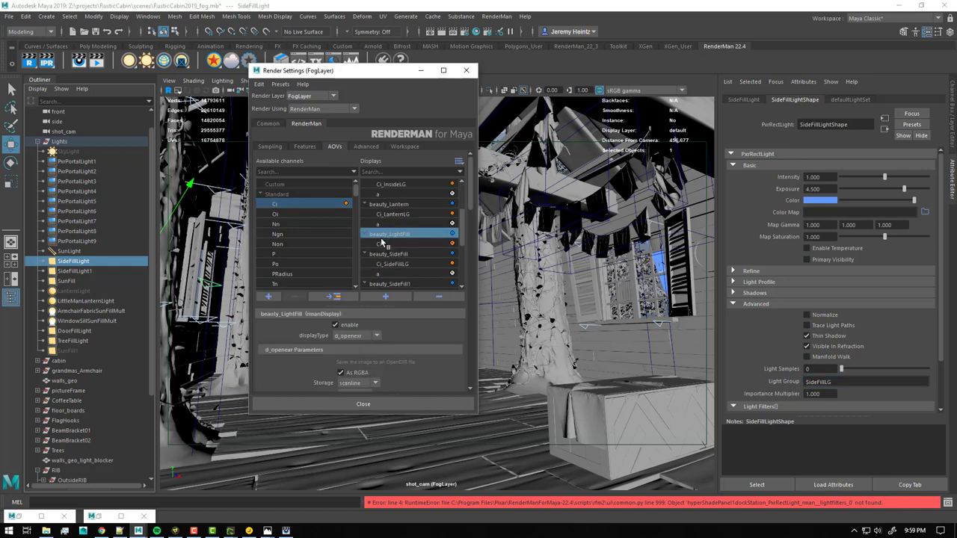
pyautogui.scroll(-3, 306, 245)
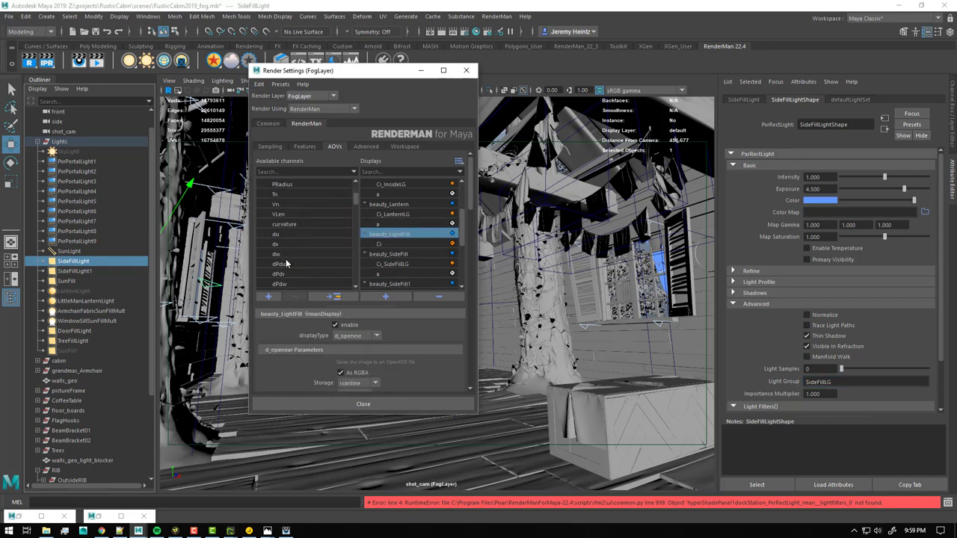
pyautogui.scroll(-5, 287, 261)
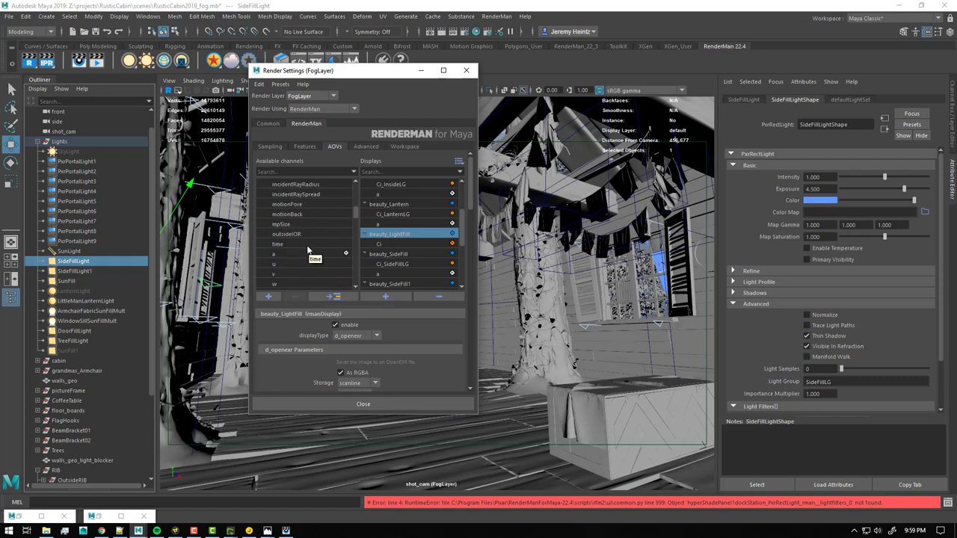
pyautogui.click(307, 253)
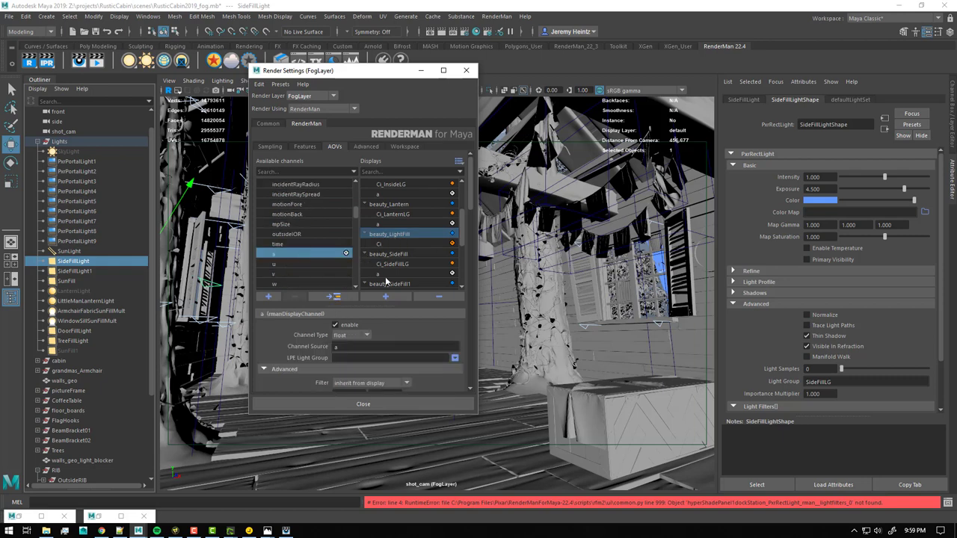
pyautogui.moveTo(386, 281); pyautogui.dragTo(388, 278)
pyautogui.click(448, 272)
pyautogui.scroll(3, 411, 239)
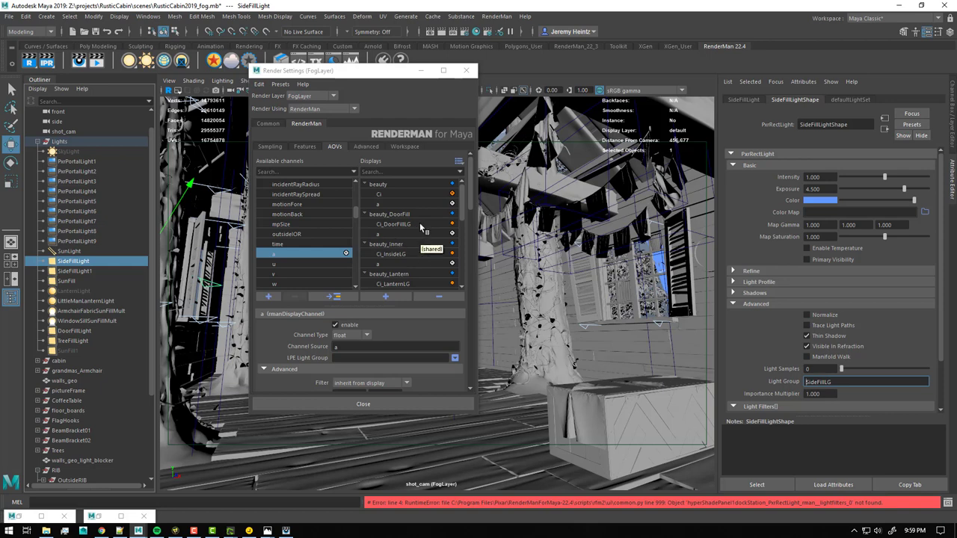
pyautogui.scroll(-3, 407, 236)
# Compare beauty_LightFill's Ci and a channels, confirming Ci is colour type.
pyautogui.click(394, 236)
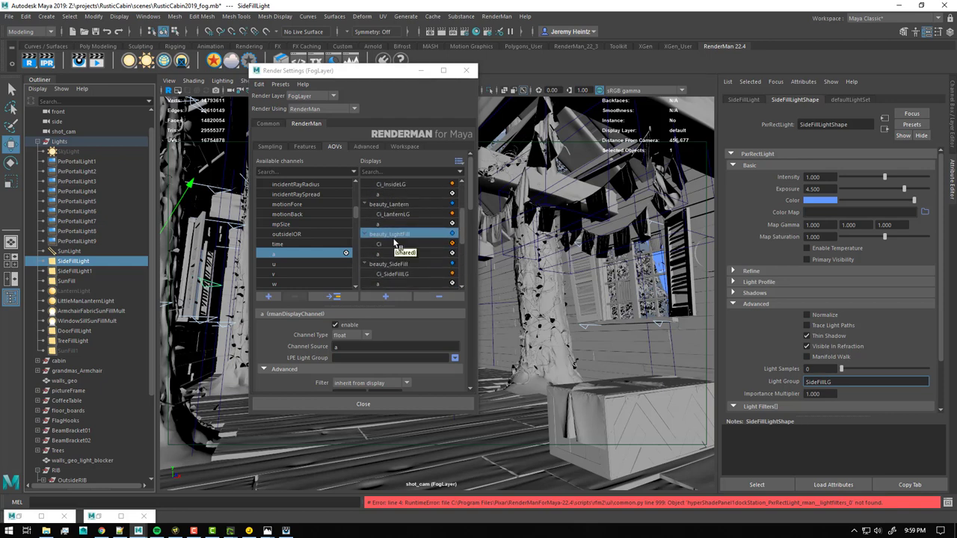
pyautogui.click(388, 253)
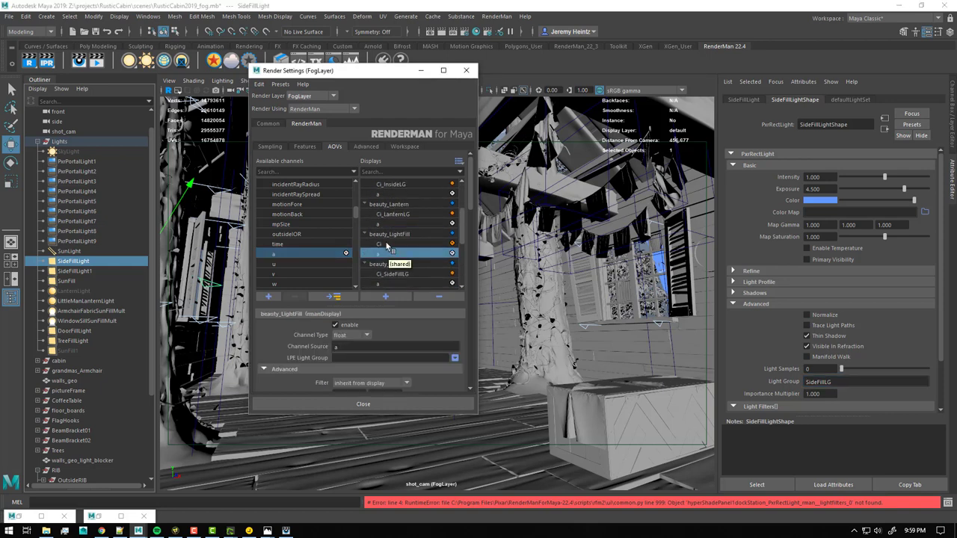
pyautogui.click(386, 244)
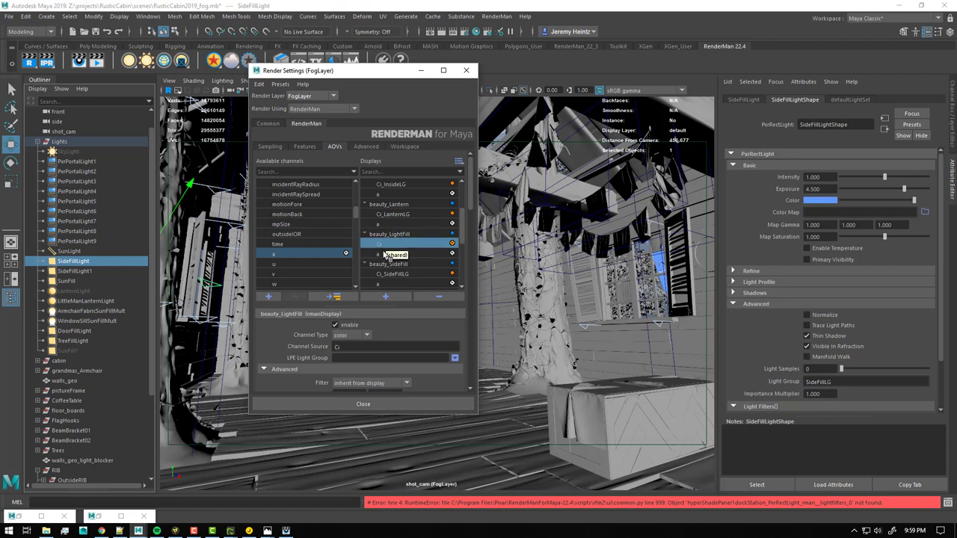
pyautogui.click(385, 255)
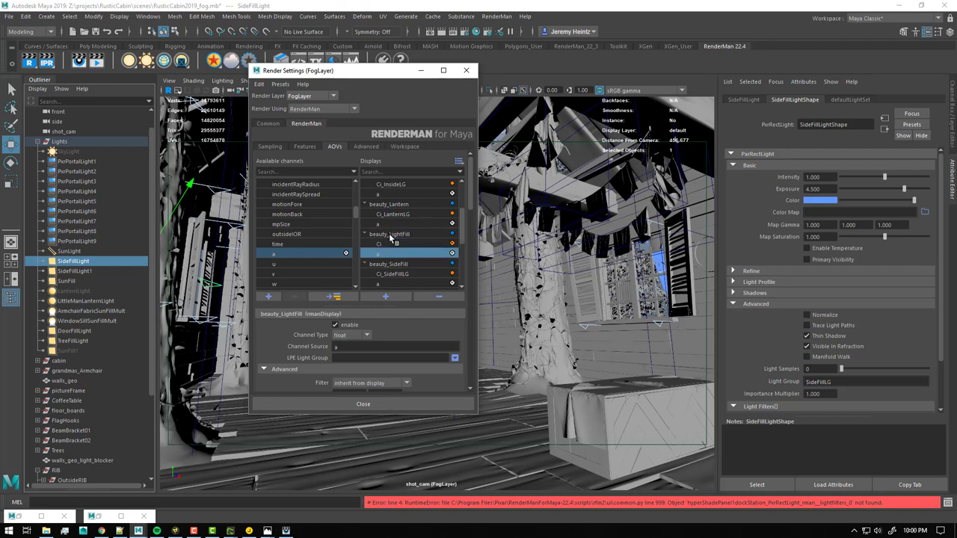
pyautogui.click(389, 245)
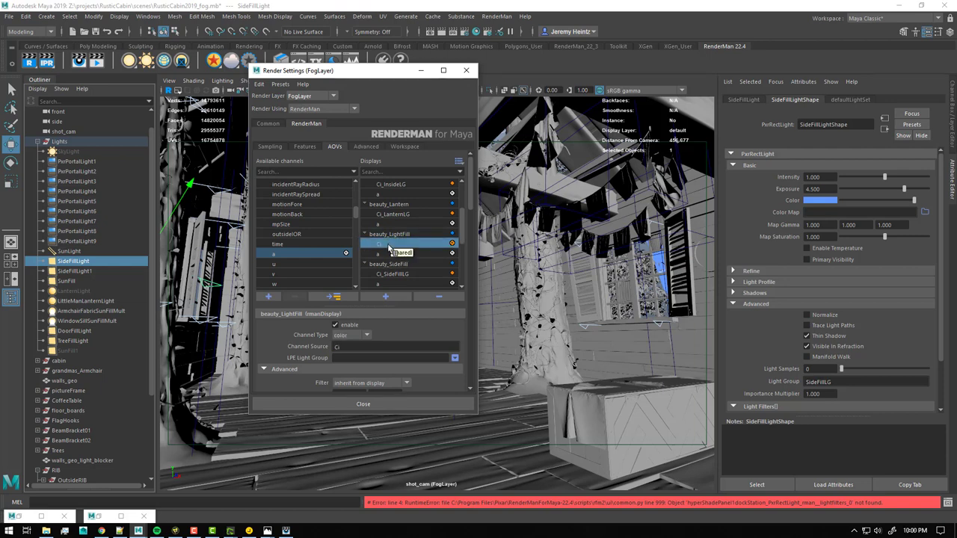
pyautogui.click(382, 254)
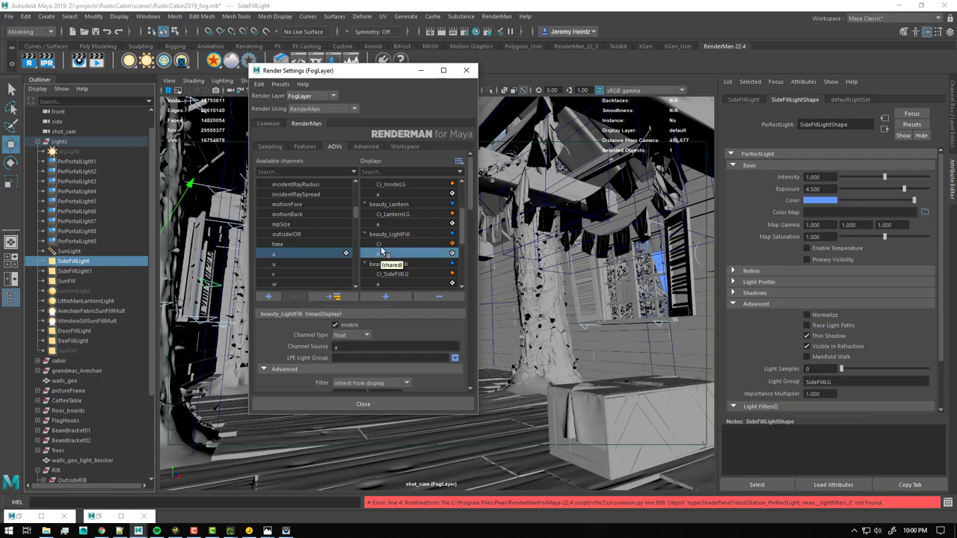
pyautogui.click(384, 244)
pyautogui.click(384, 254)
pyautogui.click(384, 245)
# Set beauty_LightFill's Ci channel LPE light group to LanternLG.
pyautogui.rightClick(305, 362)
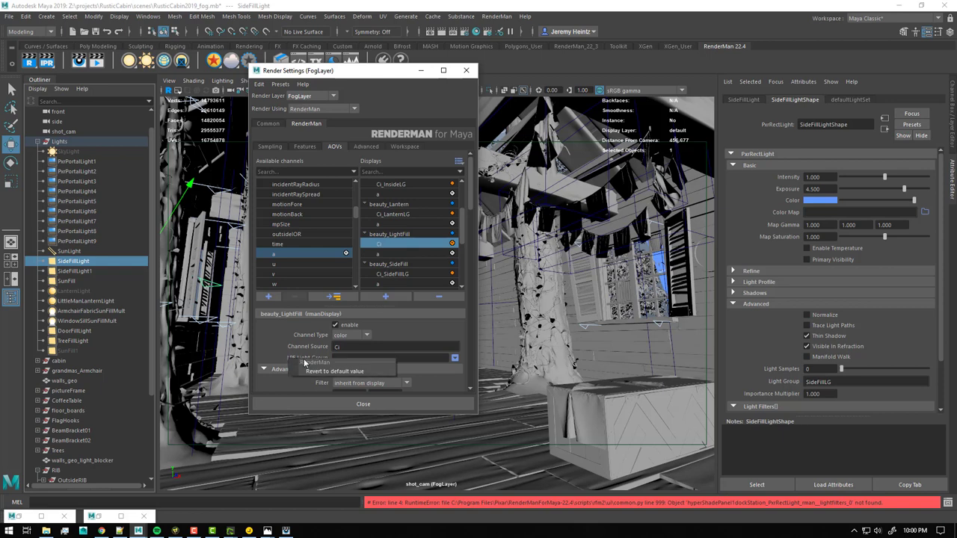
pyautogui.click(299, 353)
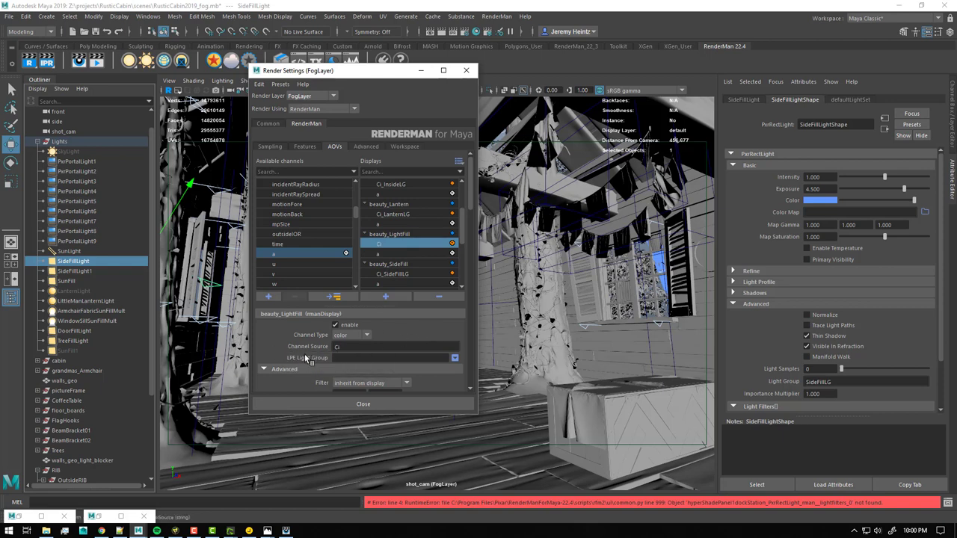
pyautogui.click(455, 359)
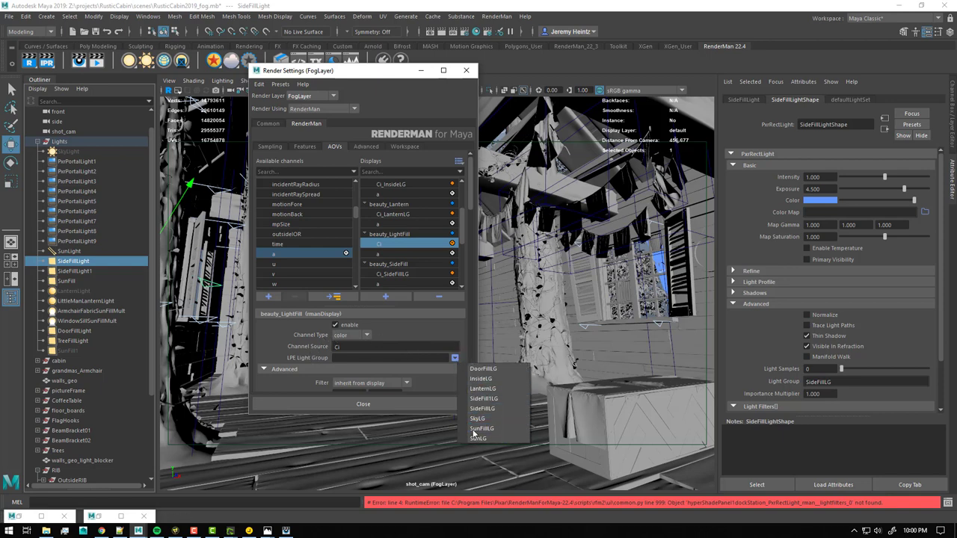
pyautogui.click(482, 388)
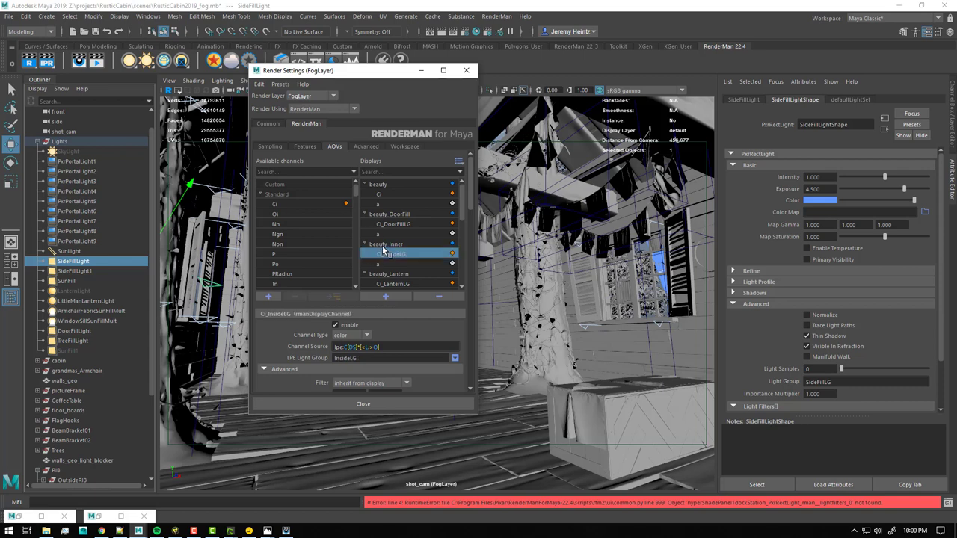
# Delete the beauty_Inner display and inspect beauty_DoorFill, beauty_LightFill and beauty_SideFill.
pyautogui.click(382, 244)
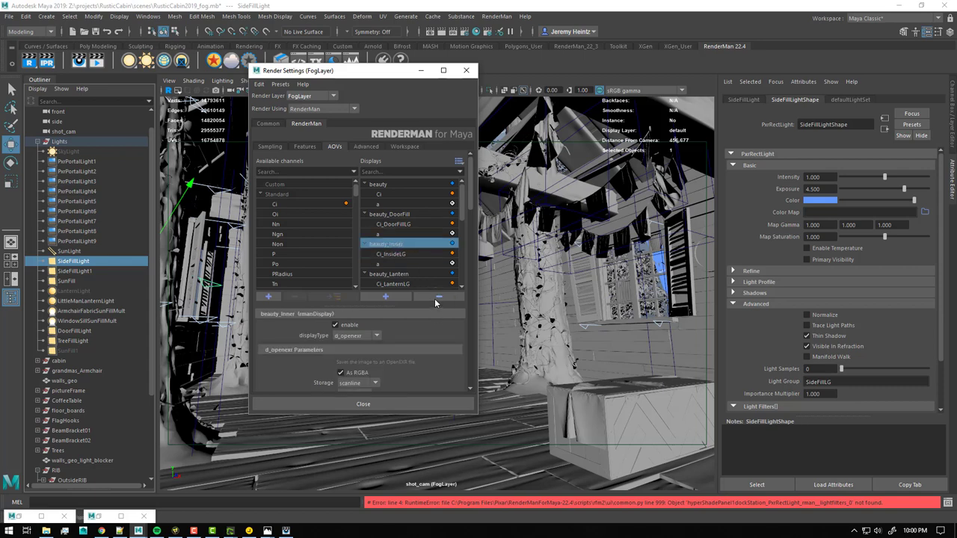
pyautogui.click(434, 298)
pyautogui.click(398, 215)
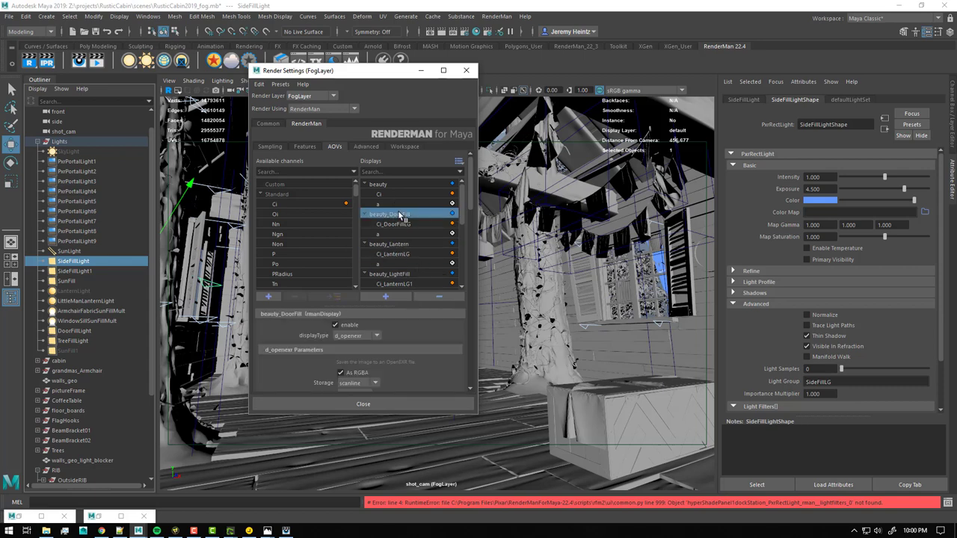
pyautogui.scroll(-1, 408, 232)
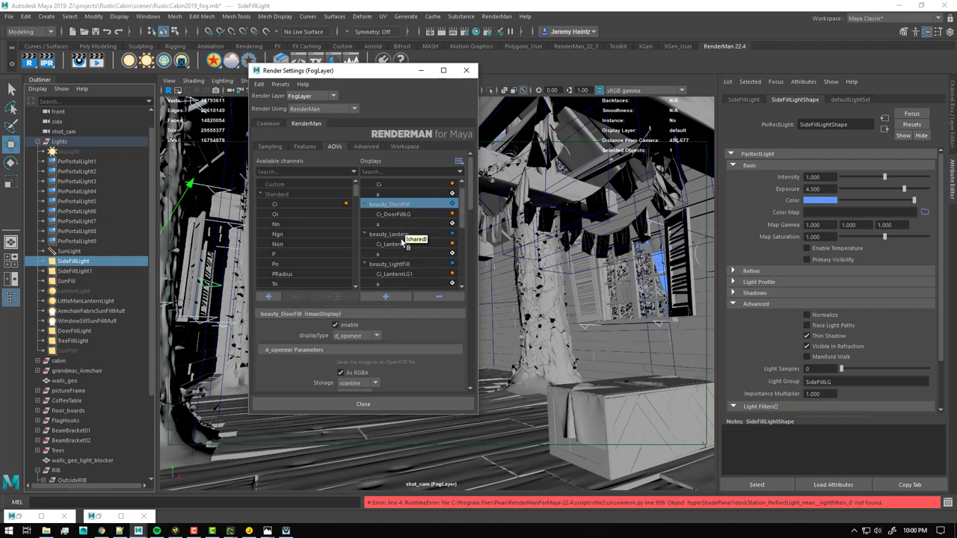
pyautogui.scroll(-4, 406, 247)
pyautogui.click(396, 225)
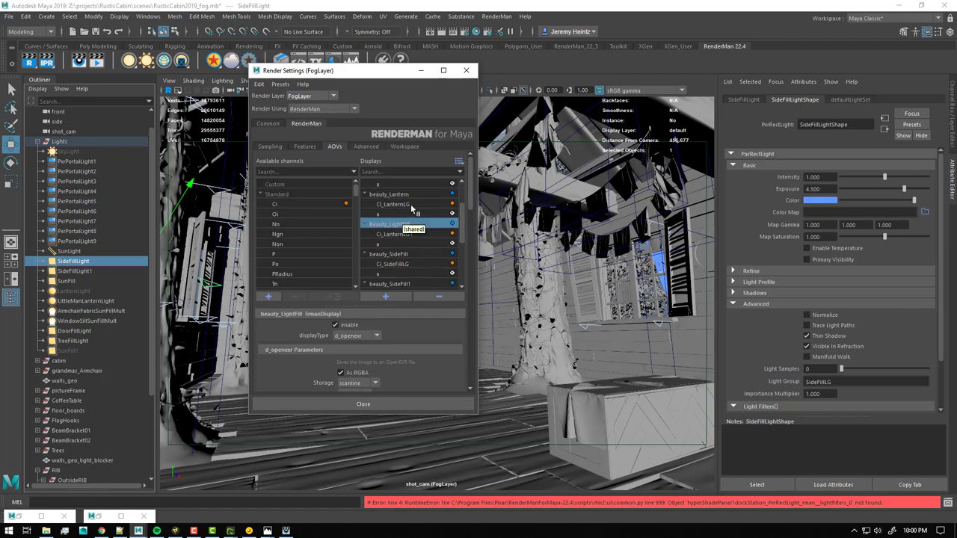
pyautogui.click(395, 254)
pyautogui.scroll(-5, 399, 269)
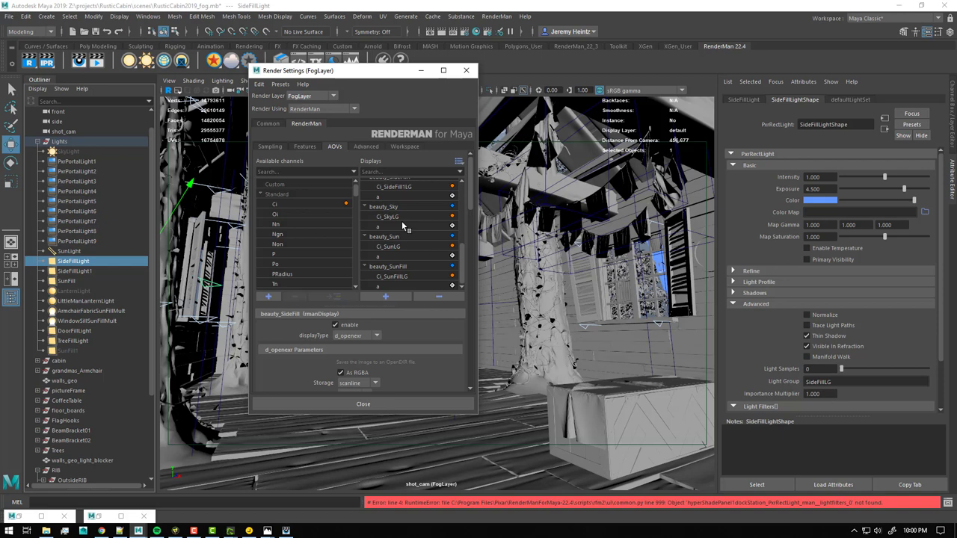
pyautogui.scroll(5, 396, 215)
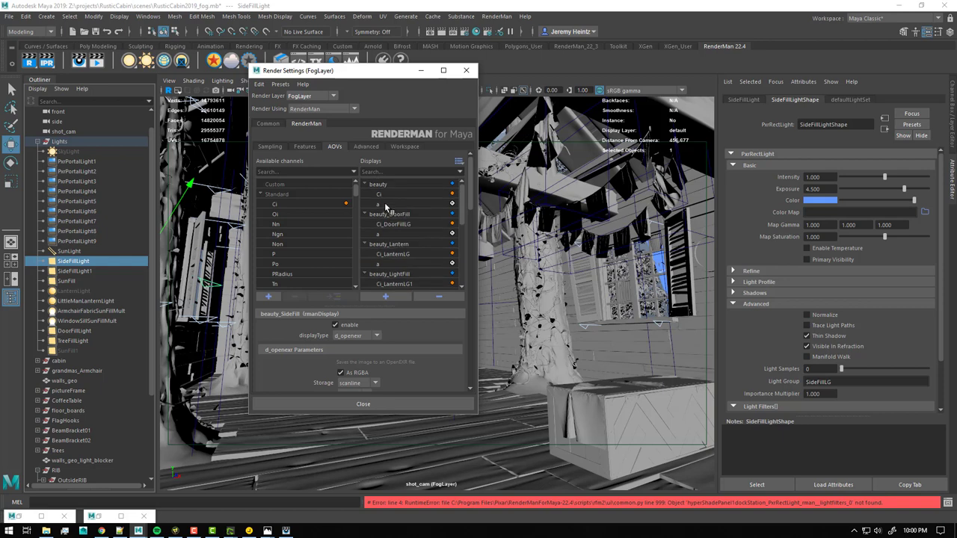
# Review beauty, DoorFill, Lantern and LightFill displays, then close Render Settings and return to Fusion.
pyautogui.click(381, 184)
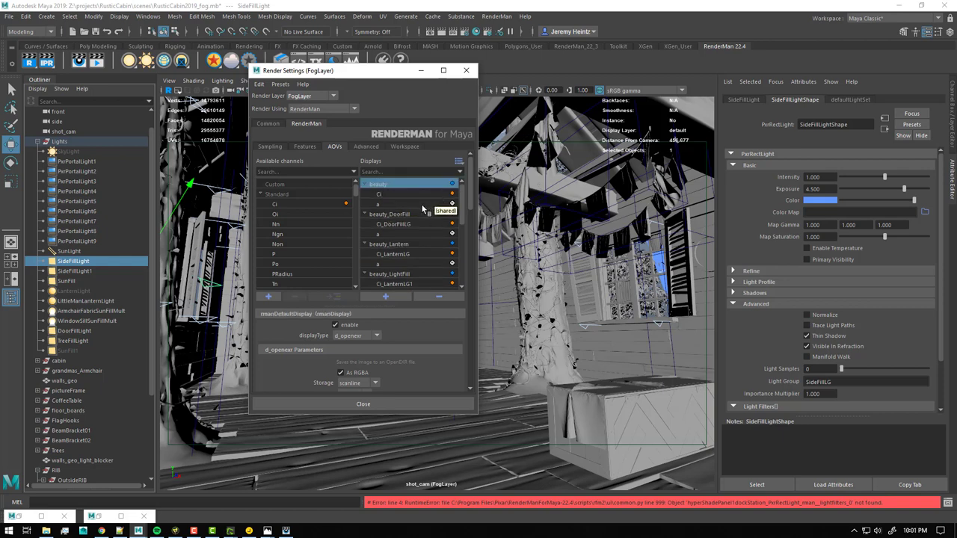
pyautogui.click(394, 215)
pyautogui.click(392, 244)
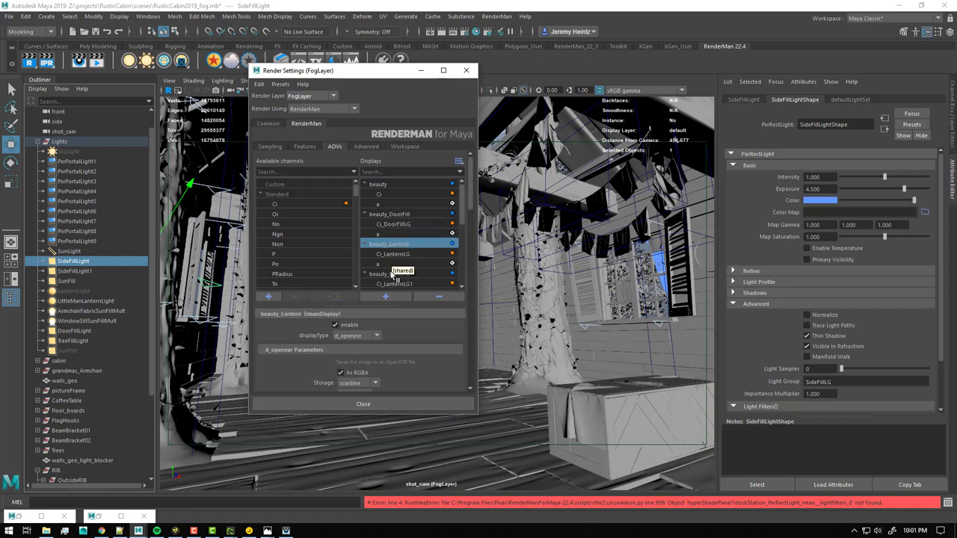
pyautogui.click(394, 274)
pyautogui.scroll(-1, 402, 247)
pyautogui.scroll(2, 396, 231)
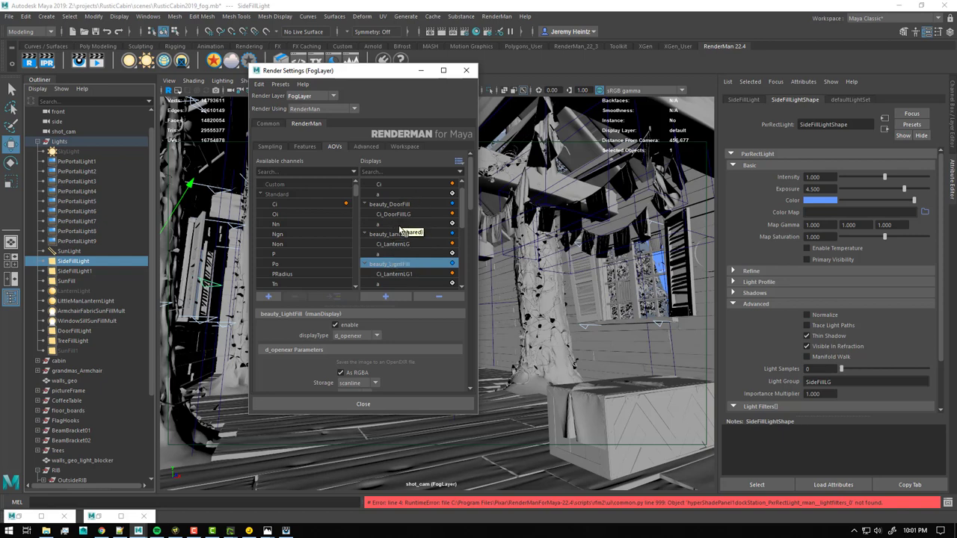
pyautogui.scroll(1, 400, 250)
pyautogui.click(399, 184)
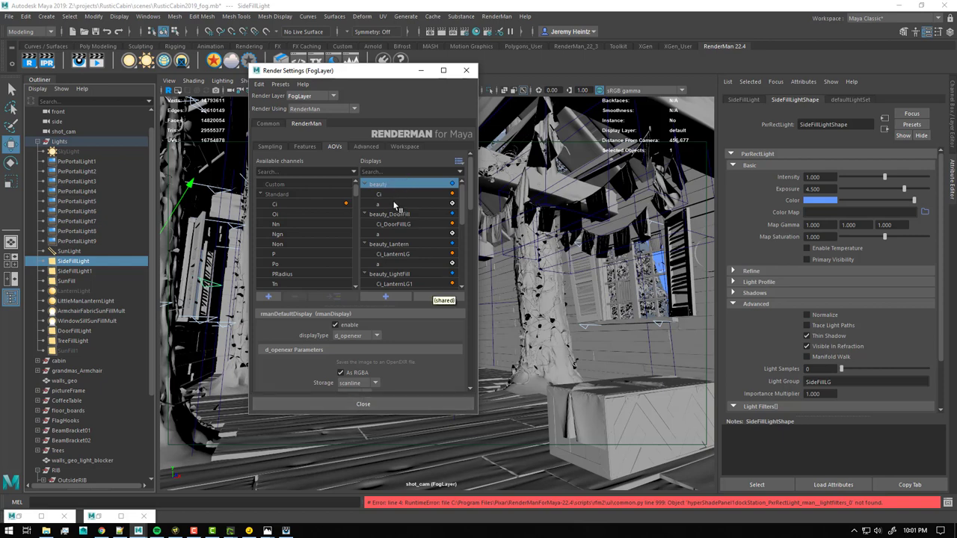
pyautogui.click(395, 404)
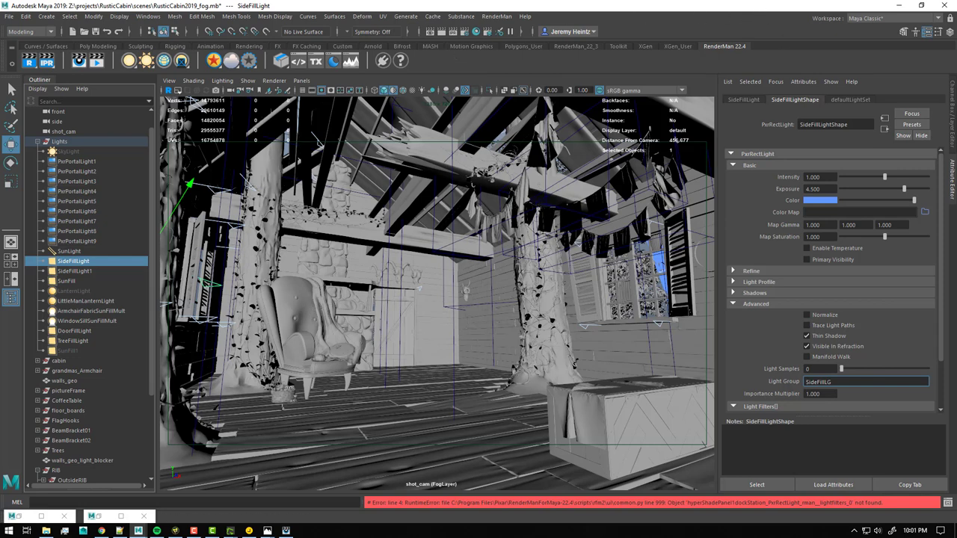
pyautogui.hotkey('alt', 'Tab')
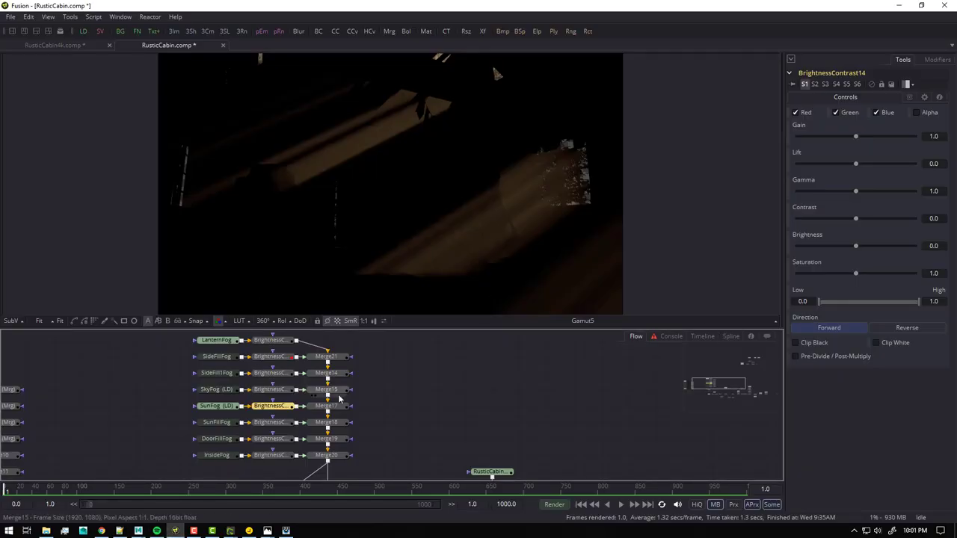
# Zoom out and pan the Fusion node graph, then place a File Explorer window over it.
pyautogui.keyDown('ctrl'); pyautogui.scroll(-5, 366, 396); pyautogui.keyUp('ctrl')
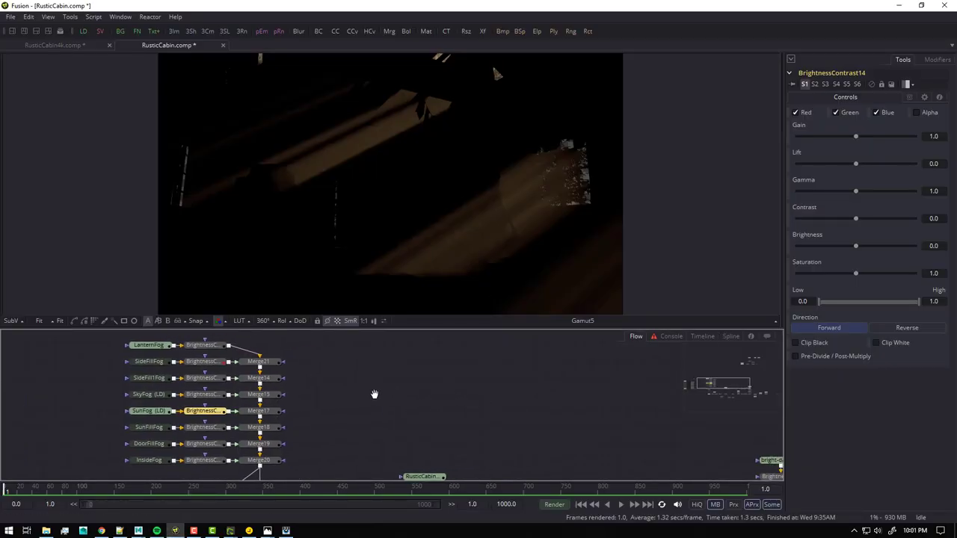
pyautogui.moveTo(350, 390); pyautogui.dragTo(316, 411, button='middle')
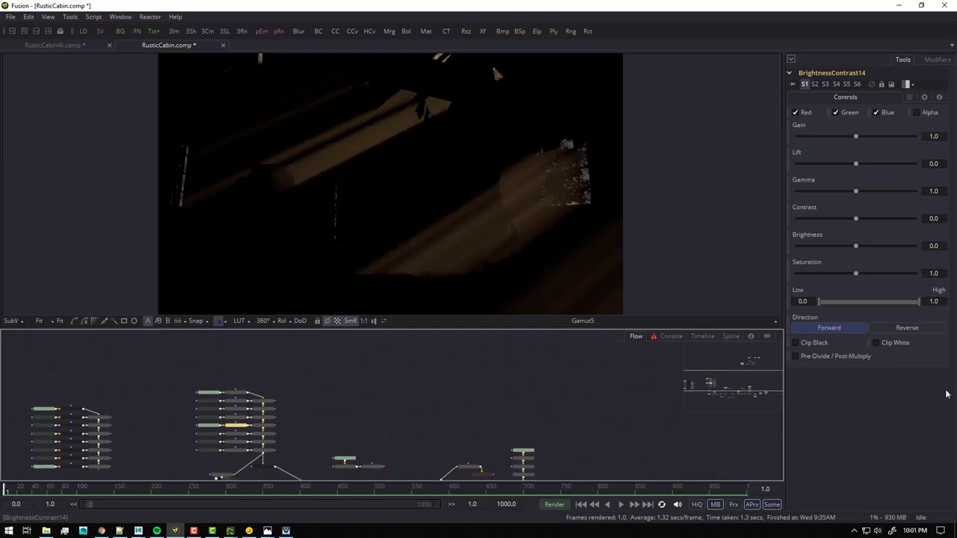
pyautogui.click(46, 530)
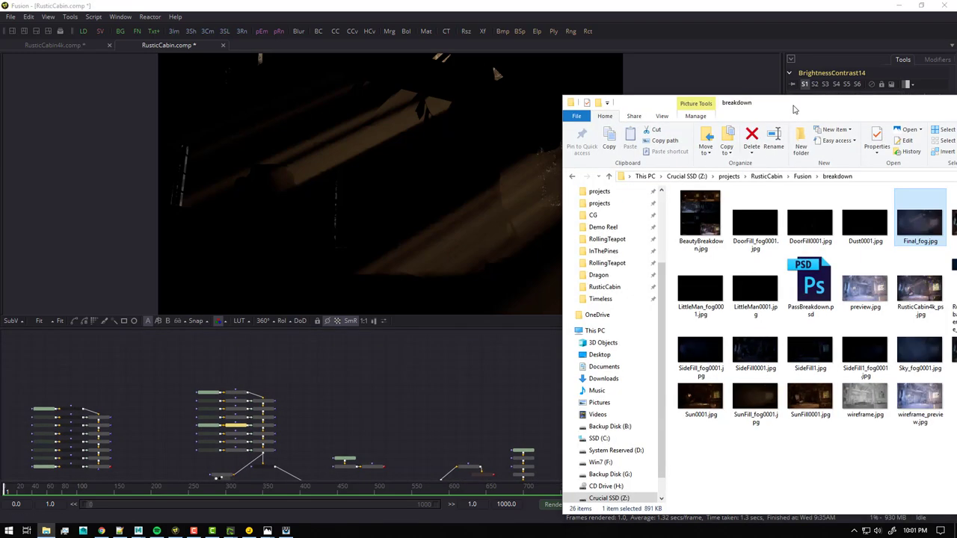
pyautogui.moveTo(786, 104); pyautogui.dragTo(560, 95)
# Navigate File Explorer to RusticCabin > Fusion > source > fog.
pyautogui.click(539, 160)
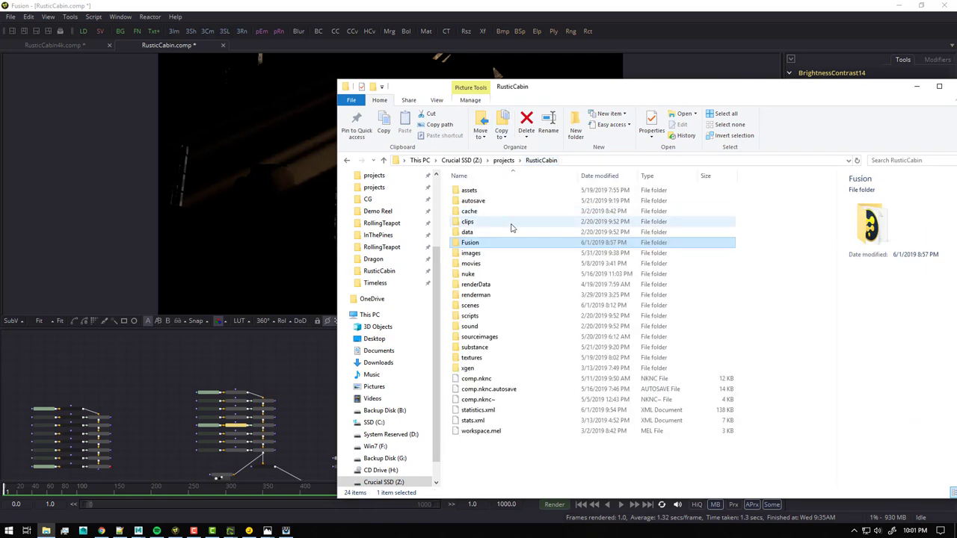
pyautogui.doubleClick(476, 243)
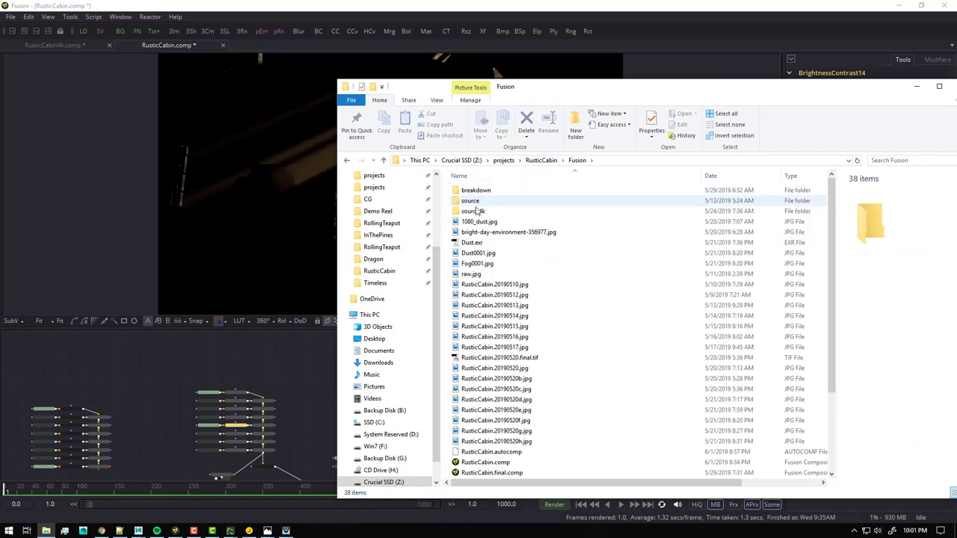
pyautogui.doubleClick(472, 202)
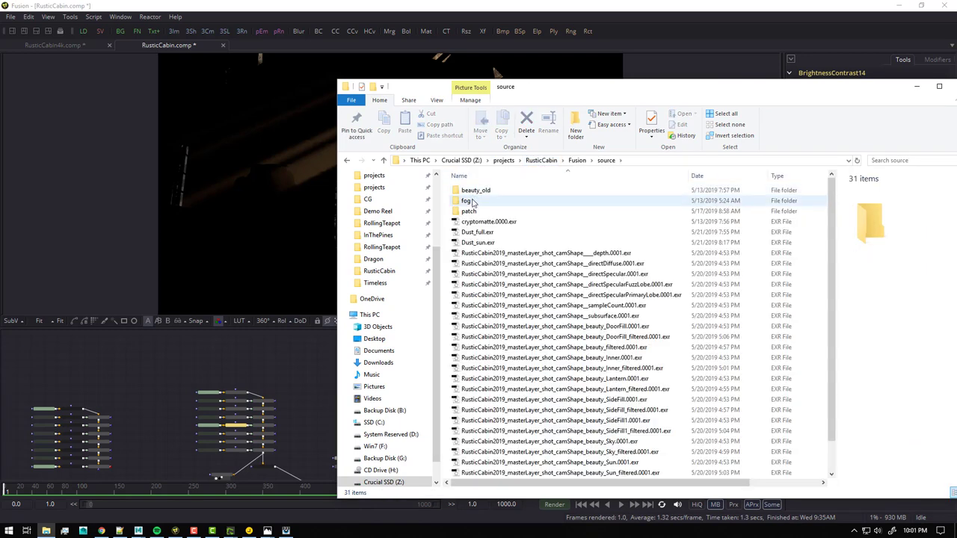
pyautogui.doubleClick(471, 199)
# Select the nine fog EXR files and drag them into Fusion's Flow as Loaders.
pyautogui.moveTo(568, 350); pyautogui.dragTo(526, 201)
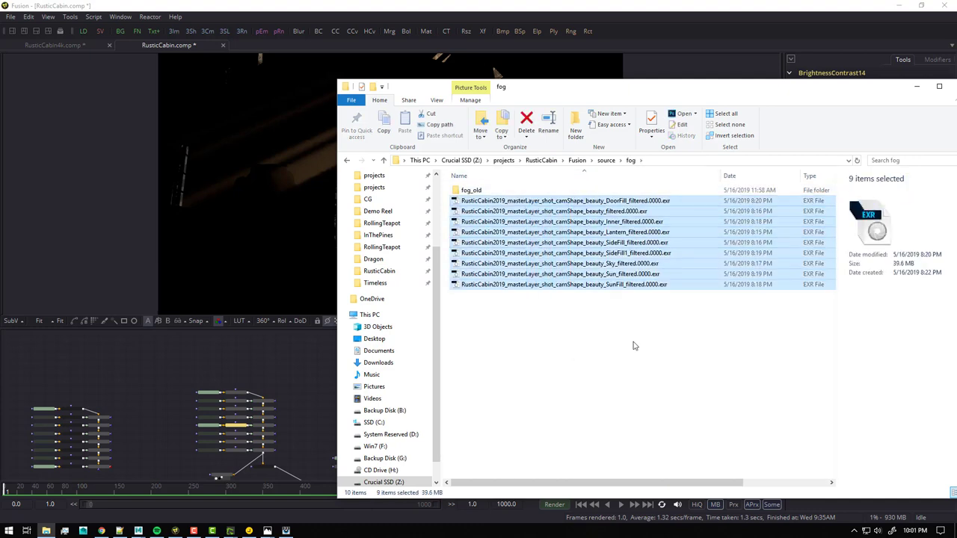
pyautogui.click(620, 212)
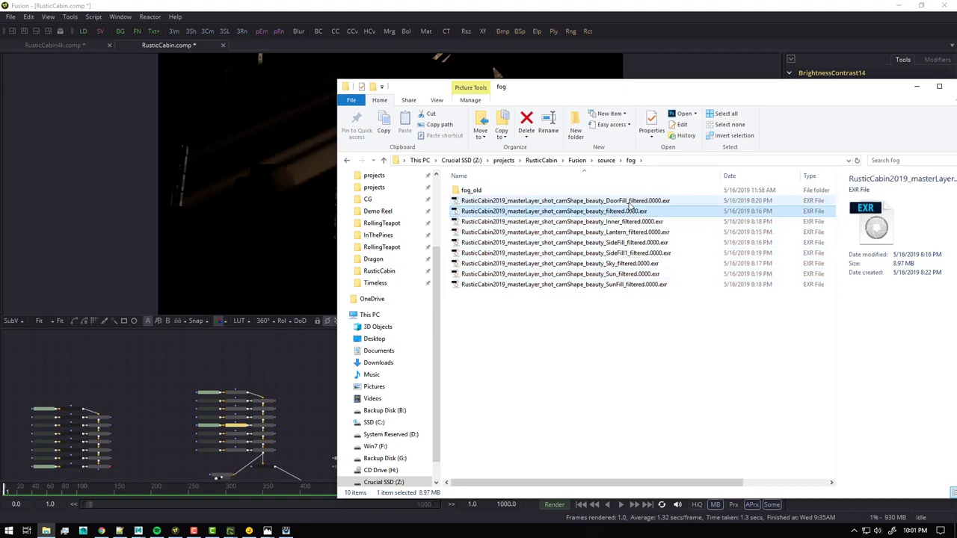
pyautogui.moveTo(635, 306); pyautogui.dragTo(603, 196)
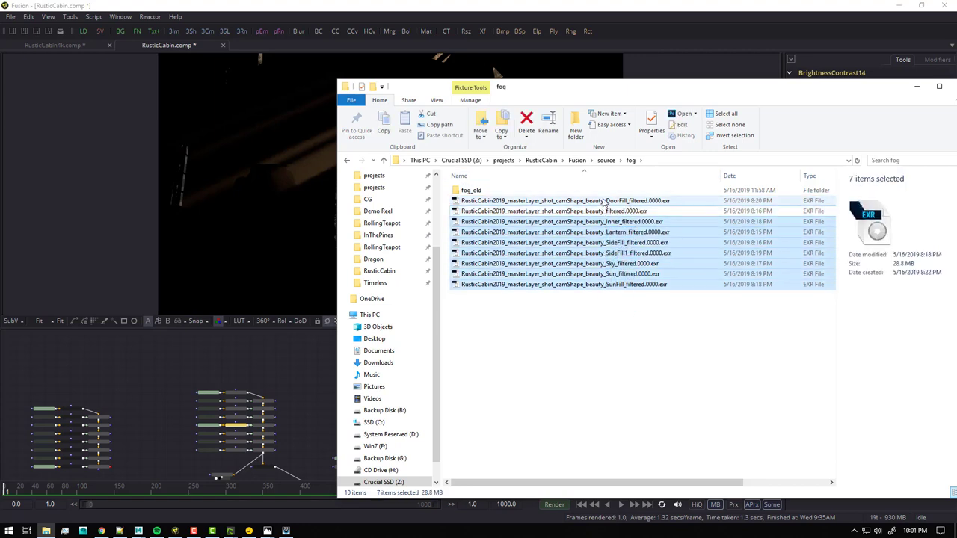
pyautogui.moveTo(631, 391); pyautogui.dragTo(557, 192)
pyautogui.moveTo(593, 97); pyautogui.dragTo(798, 88)
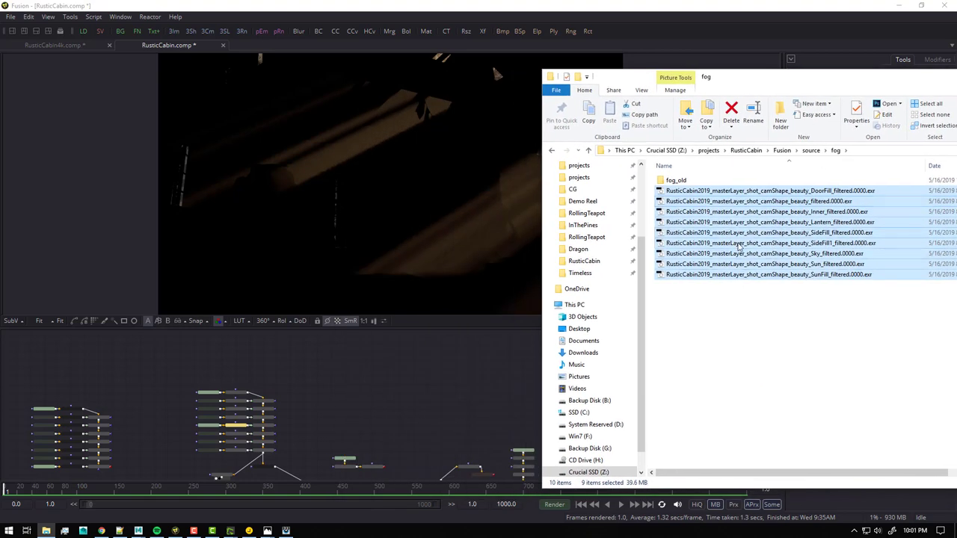
pyautogui.moveTo(739, 247); pyautogui.dragTo(415, 434)
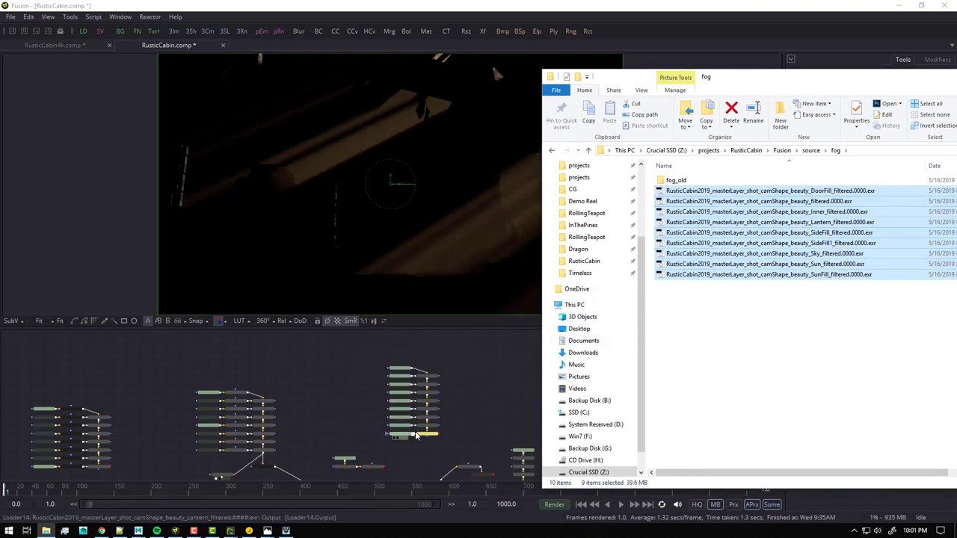
# Inspect the file paths of the new fog Loaders in the merge chain without changing them.
pyautogui.click(498, 376)
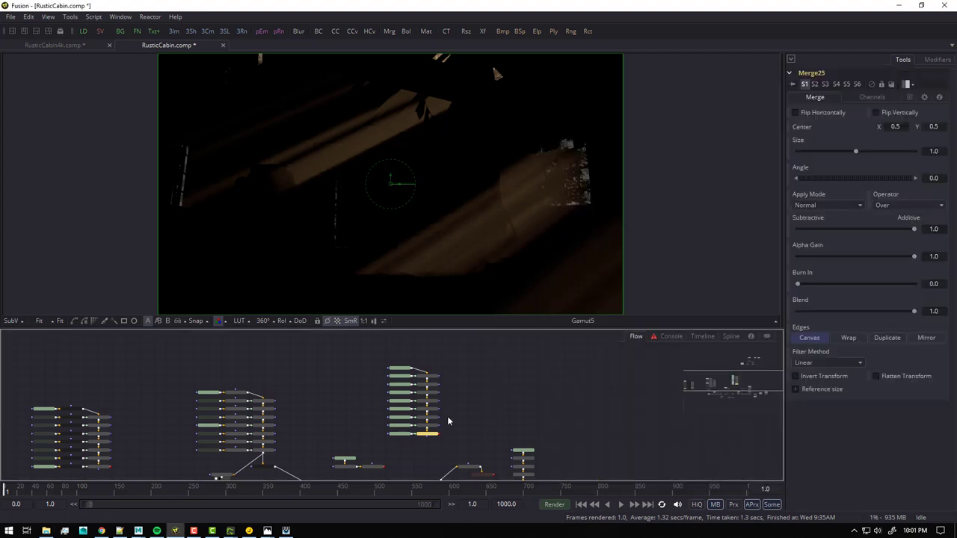
pyautogui.scroll(2, 445, 422)
pyautogui.keyDown('ctrl'); pyautogui.scroll(4, 443, 431); pyautogui.keyUp('ctrl')
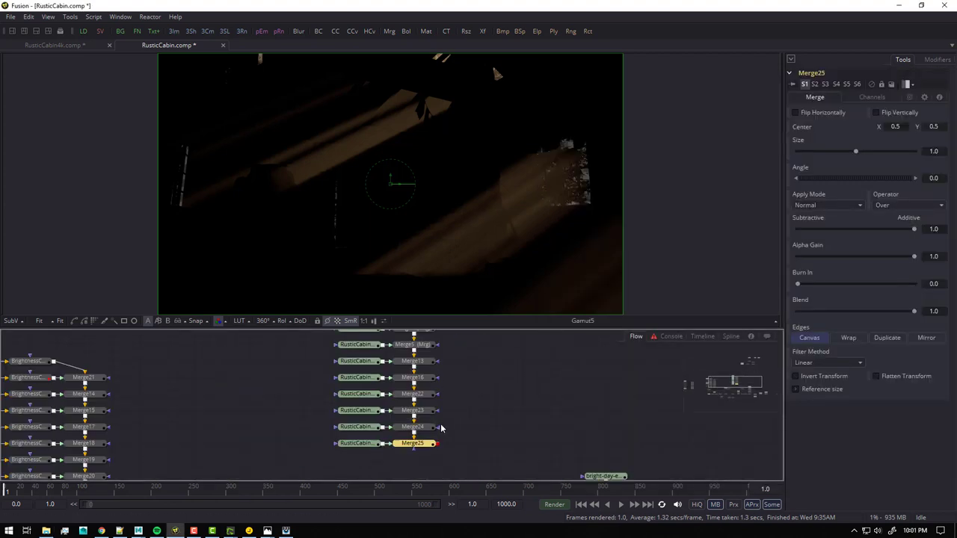
pyautogui.moveTo(440, 423); pyautogui.dragTo(464, 451, button='middle')
pyautogui.click(400, 354)
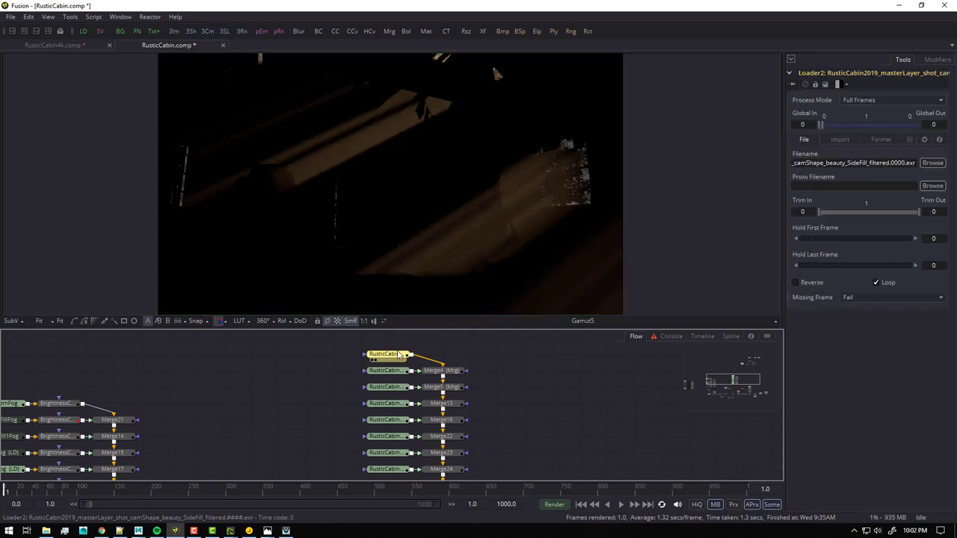
pyautogui.click(793, 162)
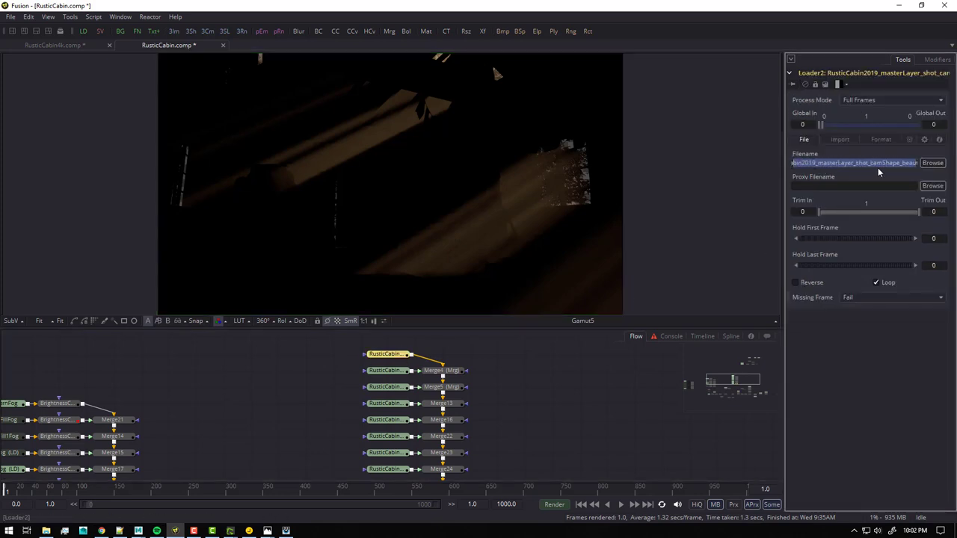
pyautogui.press('End')
pyautogui.click(849, 163)
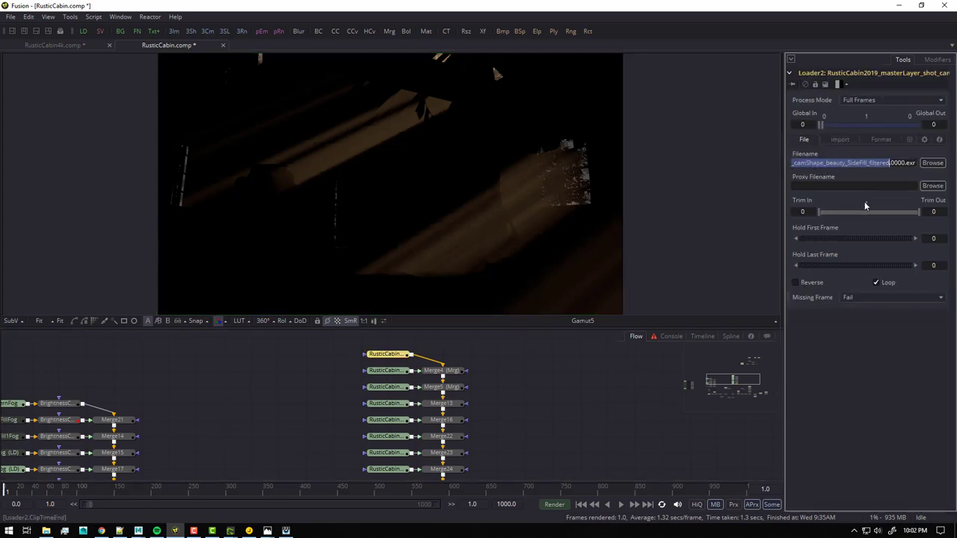
# Delete the column of RusticCabin Loaders and their Merge nodes.
pyautogui.moveTo(159, 444); pyautogui.dragTo(322, 370, button='middle')
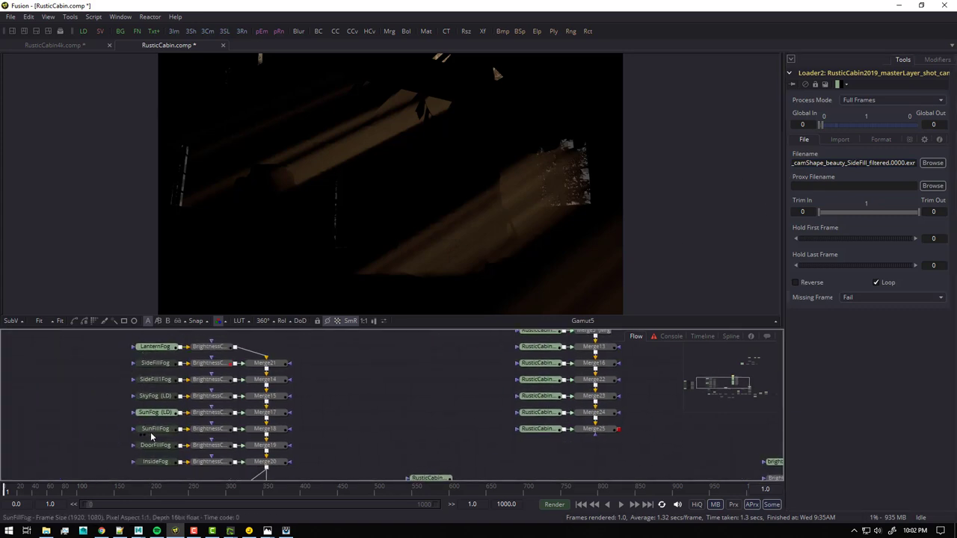
pyautogui.moveTo(514, 360); pyautogui.dragTo(448, 408, button='middle')
pyautogui.keyDown('ctrl'); pyautogui.scroll(-2, 448, 408); pyautogui.keyUp('ctrl')
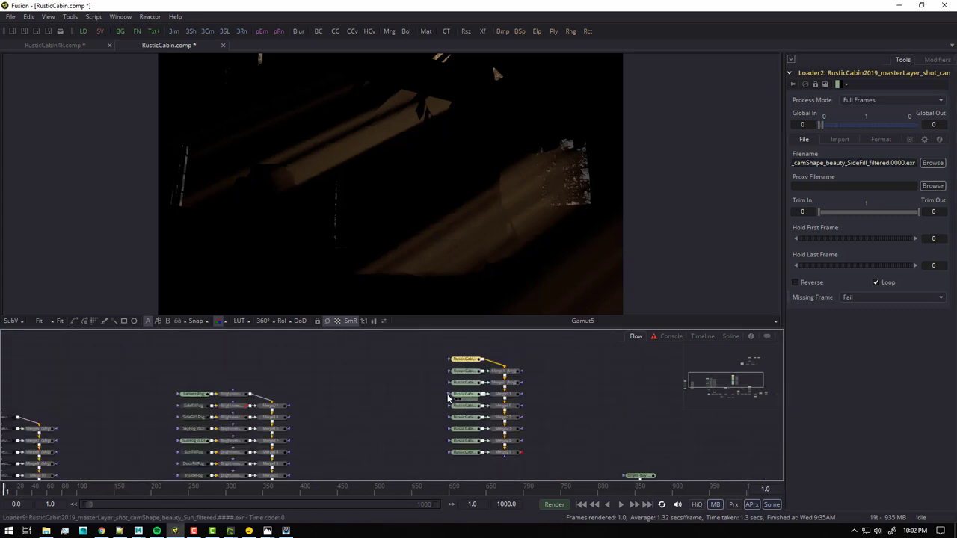
pyautogui.moveTo(444, 341); pyautogui.dragTo(562, 473)
pyautogui.scroll(-1, 438, 351)
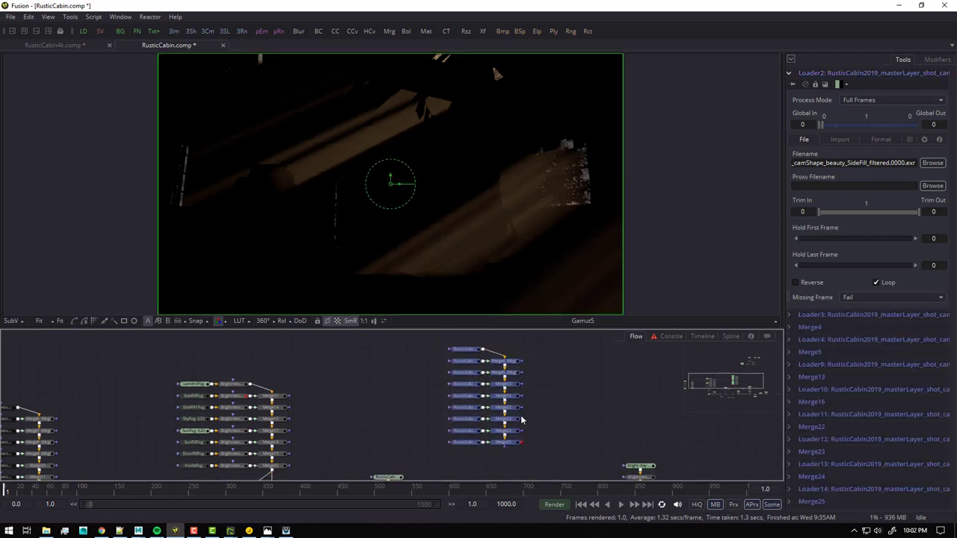
pyautogui.press('Delete')
# Toggle pass-through on all seven fog Loaders so the fog renders.
pyautogui.moveTo(164, 399); pyautogui.dragTo(241, 369, button='middle')
pyautogui.moveTo(239, 366); pyautogui.dragTo(273, 447)
pyautogui.hotkey('ctrl', 'p')
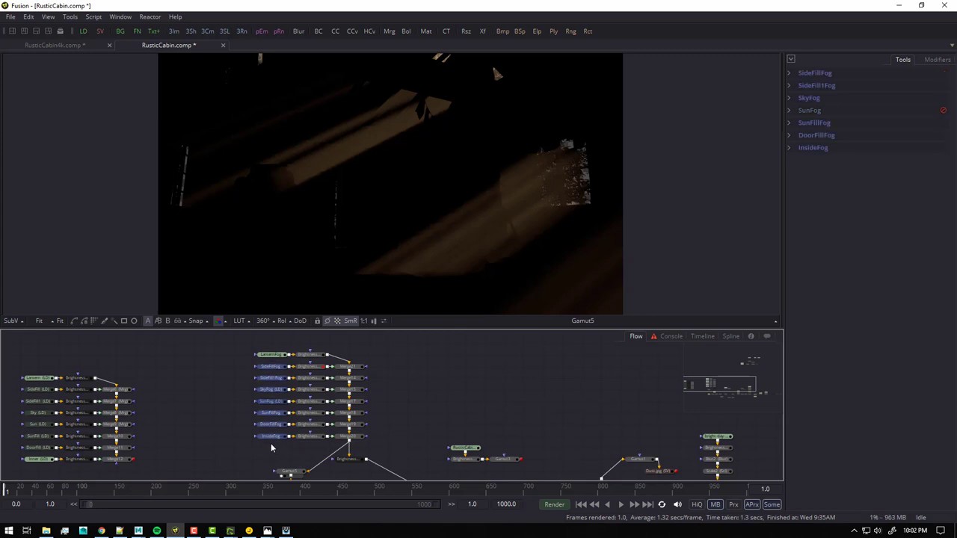
# Check the SunFog Loader, Merge21, Merge15 and Gamut5, viewing alpha then full colour.
pyautogui.click(270, 402)
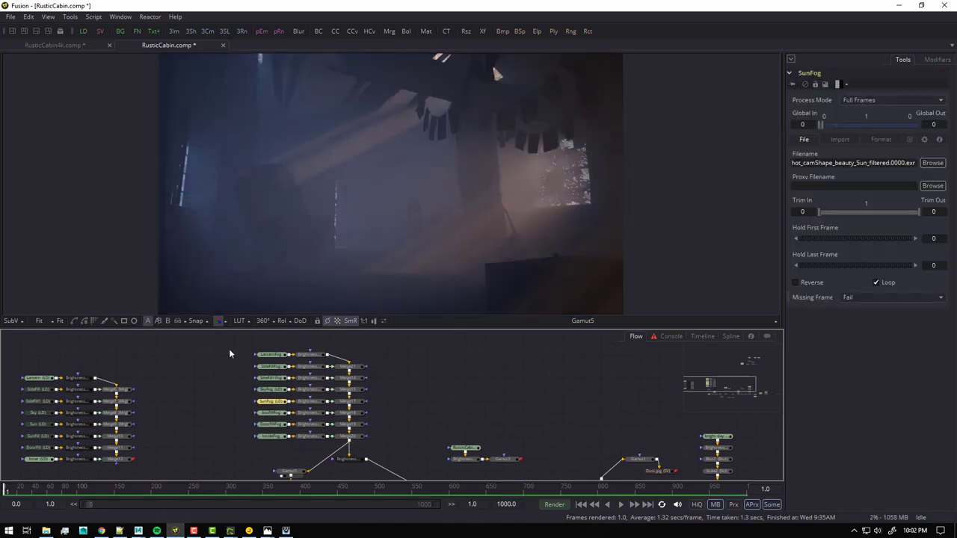
pyautogui.click(348, 367)
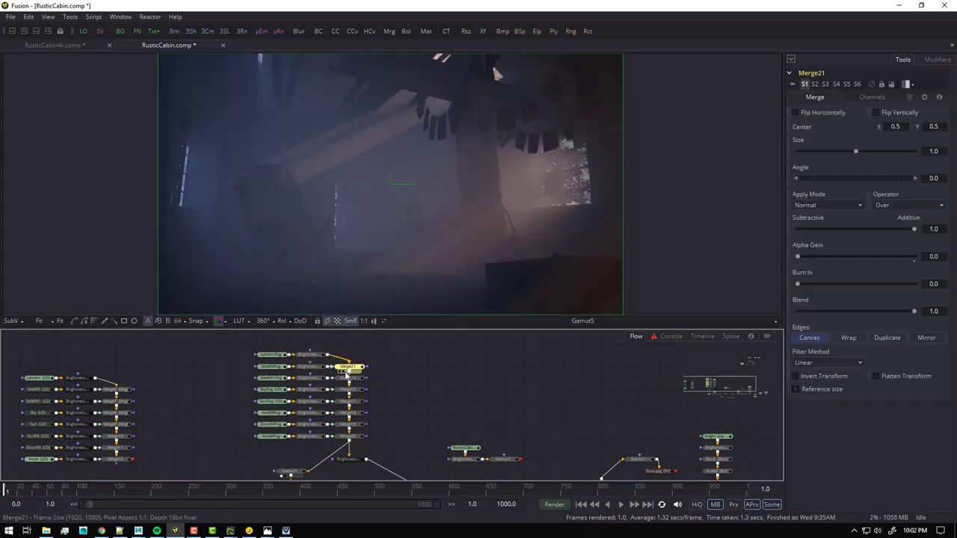
pyautogui.click(348, 389)
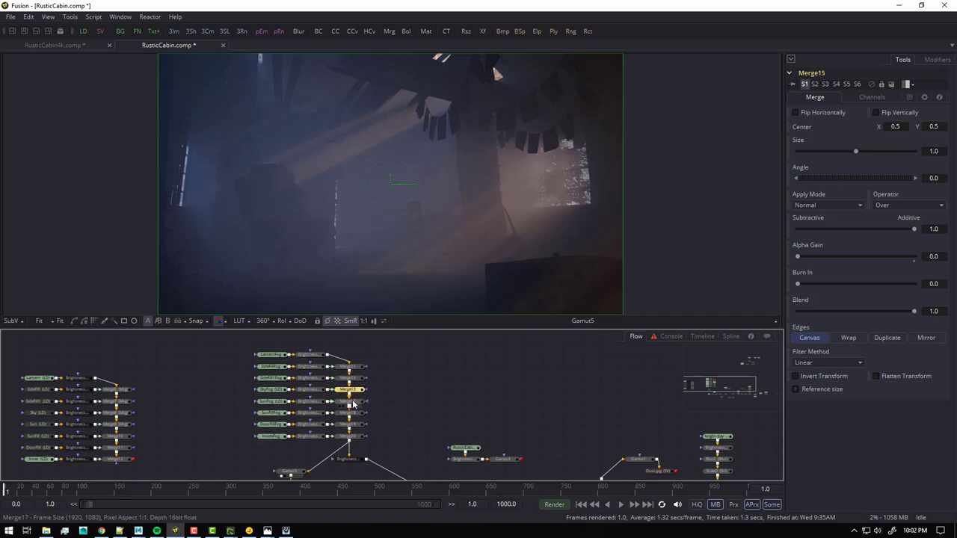
pyautogui.click(289, 472)
pyautogui.scroll(-1, 289, 473)
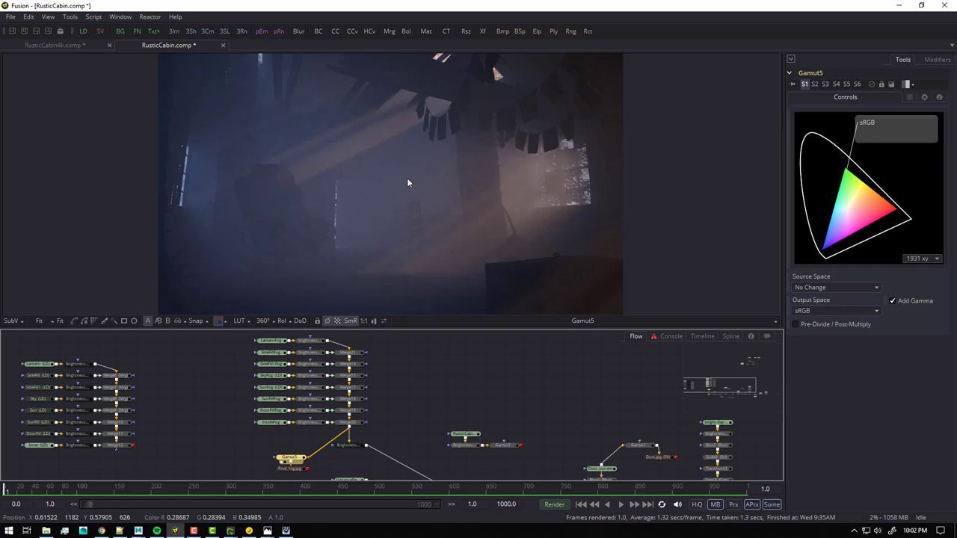
pyautogui.click(458, 130)
pyautogui.press('a')
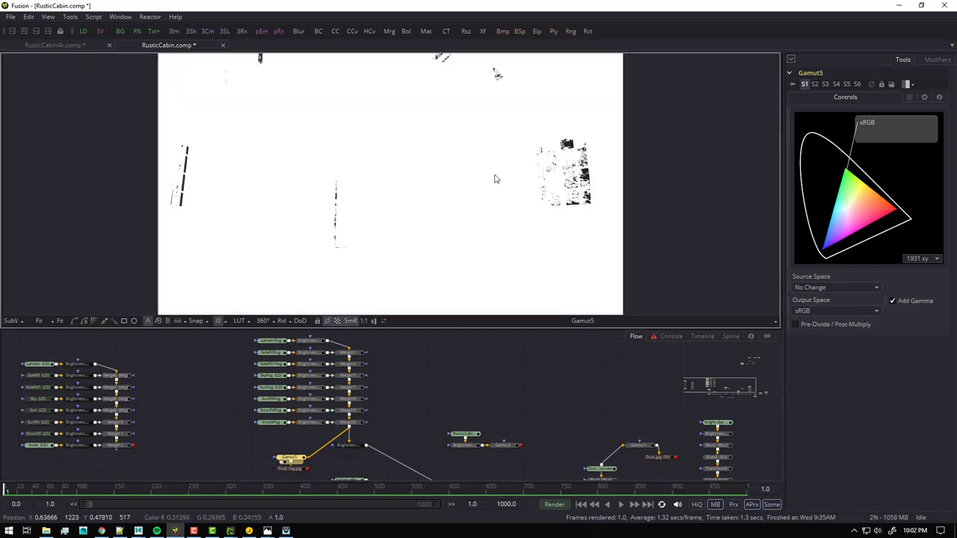
pyautogui.press('c')
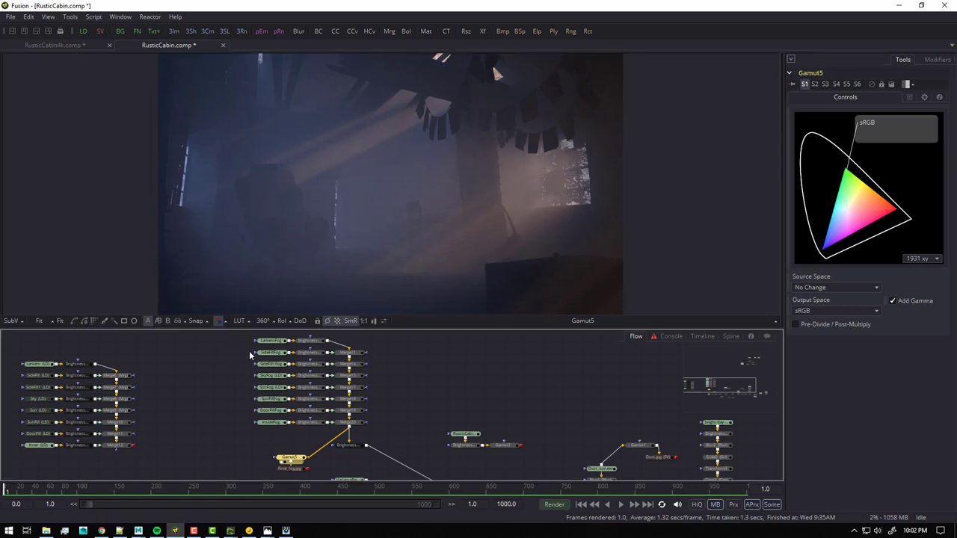
# Bypass the fog Loaders SideFillFog through InsideFog to isolate LanternFog, and try raising SideFillFog's gain.
pyautogui.moveTo(247, 361); pyautogui.dragTo(270, 426)
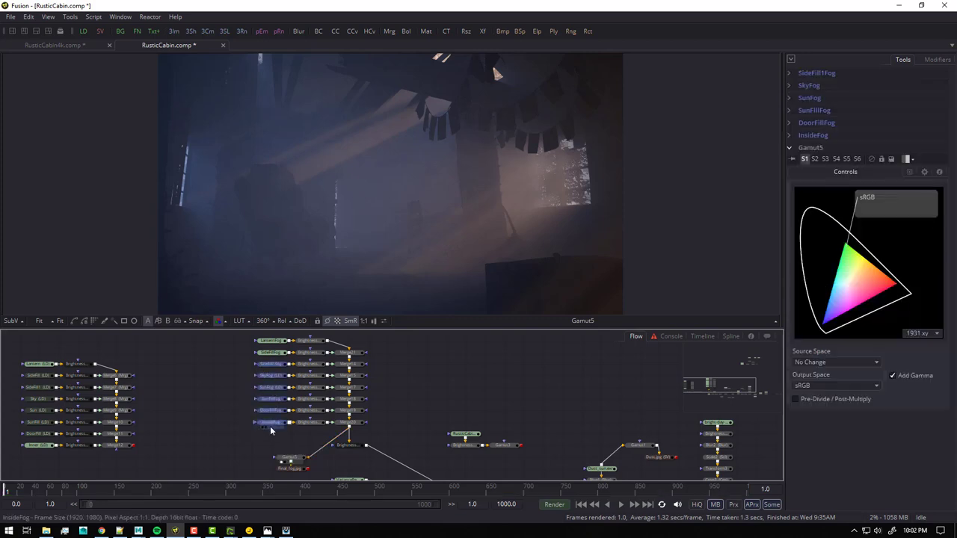
pyautogui.hotkey('ctrl', 'p')
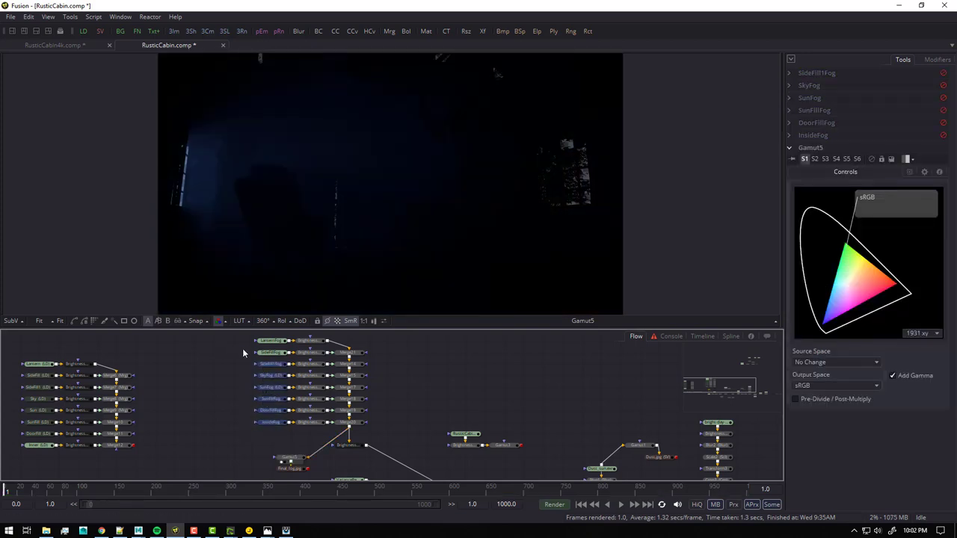
pyautogui.click(265, 352)
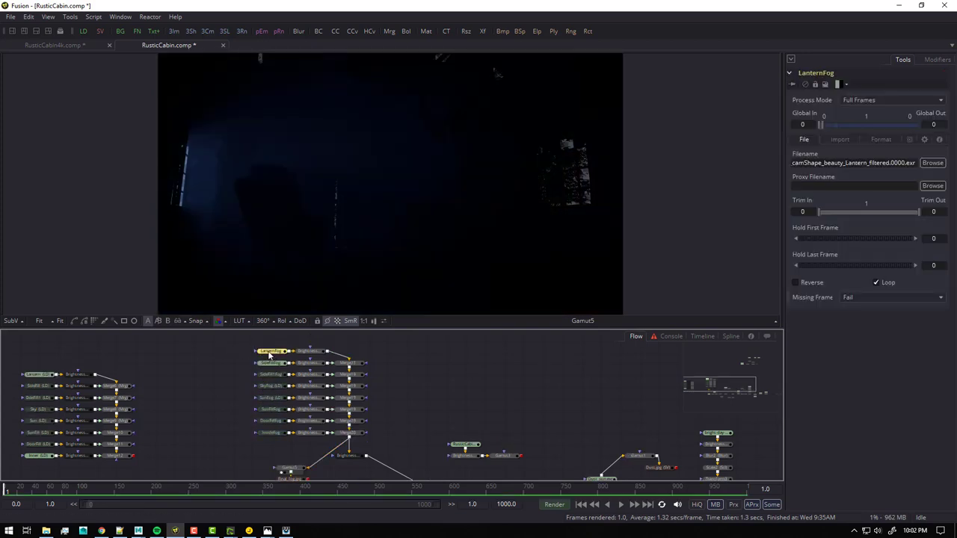
pyautogui.click(271, 363)
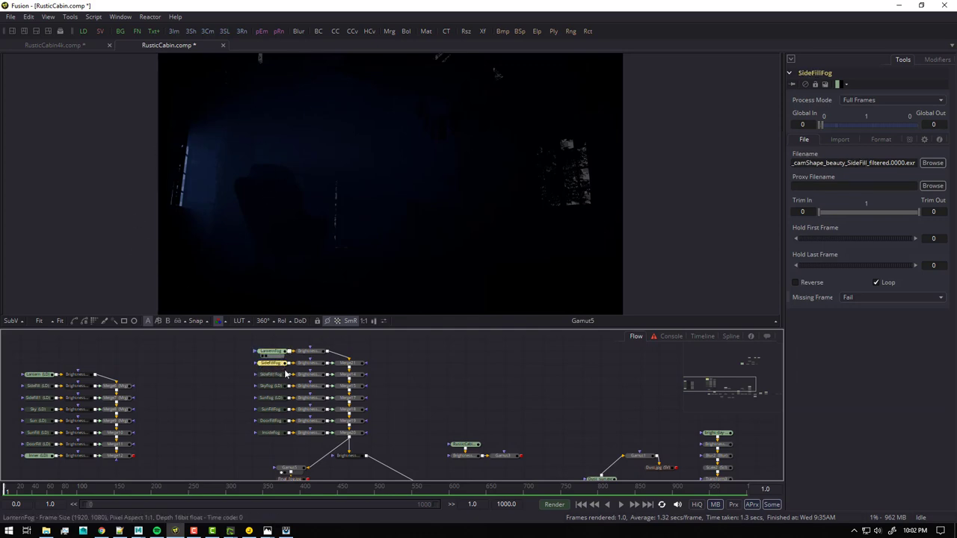
pyautogui.click(306, 363)
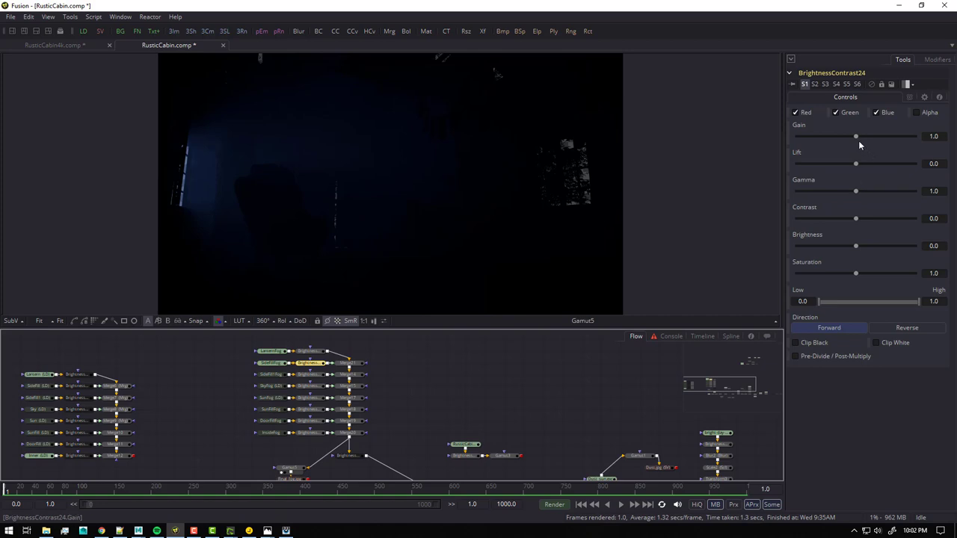
pyautogui.moveTo(858, 141)
pyautogui.mouseDown()
pyautogui.moveTo(910, 143)
pyautogui.moveTo(856, 139)
pyautogui.mouseUp()
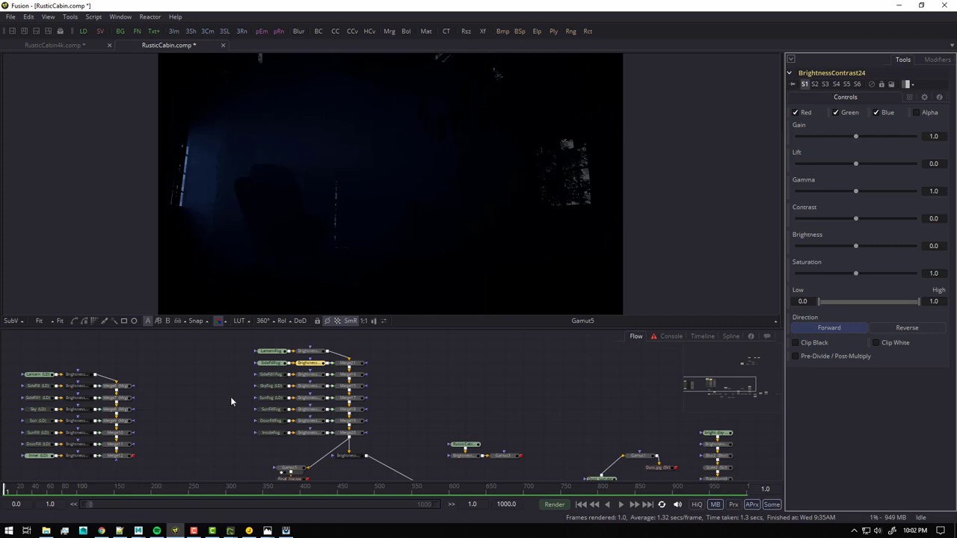
# Re-enable the six fog Loaders SideFillFog through InsideFog.
pyautogui.moveTo(230, 401); pyautogui.dragTo(217, 391, button='middle')
pyautogui.moveTo(231, 357); pyautogui.dragTo(258, 433)
pyautogui.hotkey('ctrl', 'p')
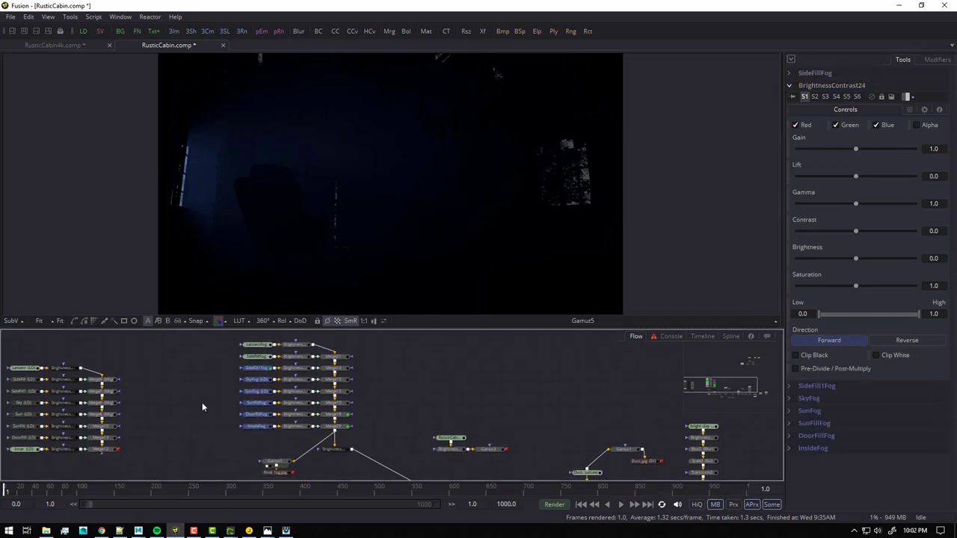
pyautogui.moveTo(396, 401); pyautogui.dragTo(331, 352, button='middle')
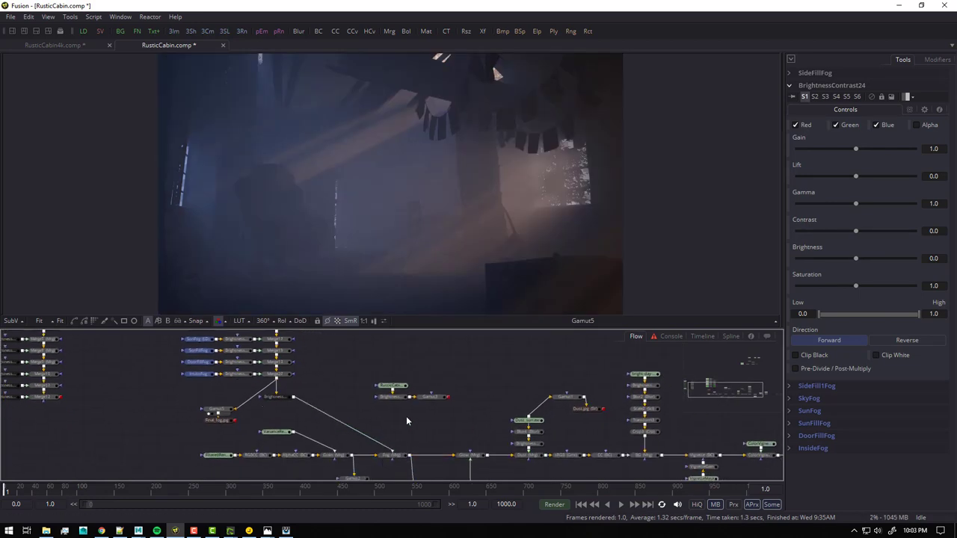
# Show the RusticCabin Saver2 node's output in the viewer.
pyautogui.moveTo(405, 419); pyautogui.dragTo(284, 393, button='middle')
pyautogui.moveTo(725, 448); pyautogui.dragTo(444, 430, button='middle')
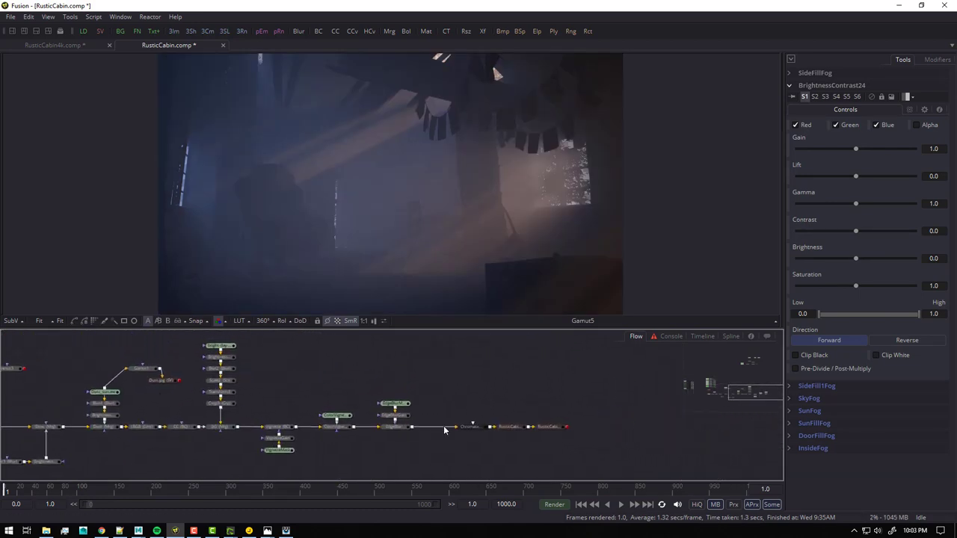
pyautogui.click(549, 427)
pyautogui.press('1')
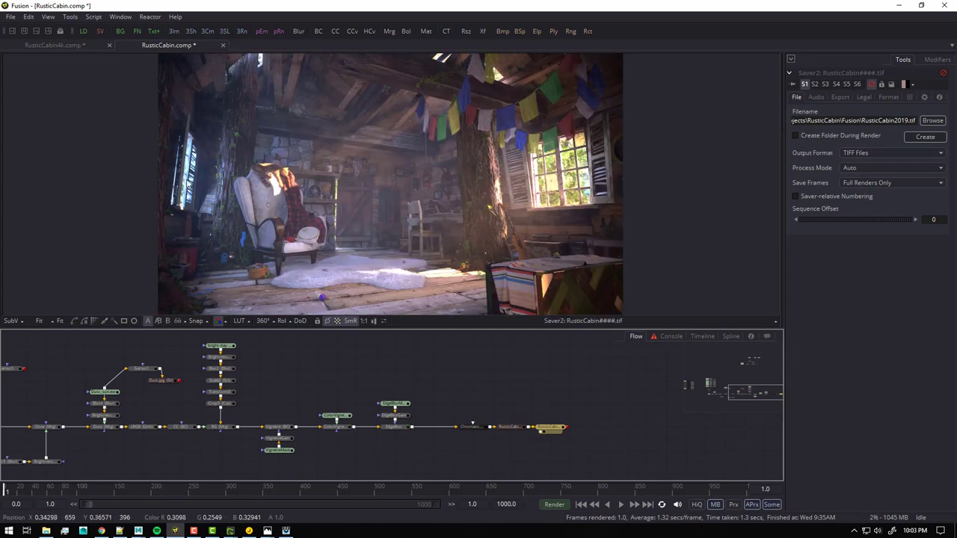
# Return to the fog and merge stack and select the SunFillFog brightness node.
pyautogui.moveTo(45, 337); pyautogui.dragTo(371, 379, button='middle')
pyautogui.keyDown('ctrl'); pyautogui.scroll(3, 371, 379); pyautogui.keyUp('ctrl')
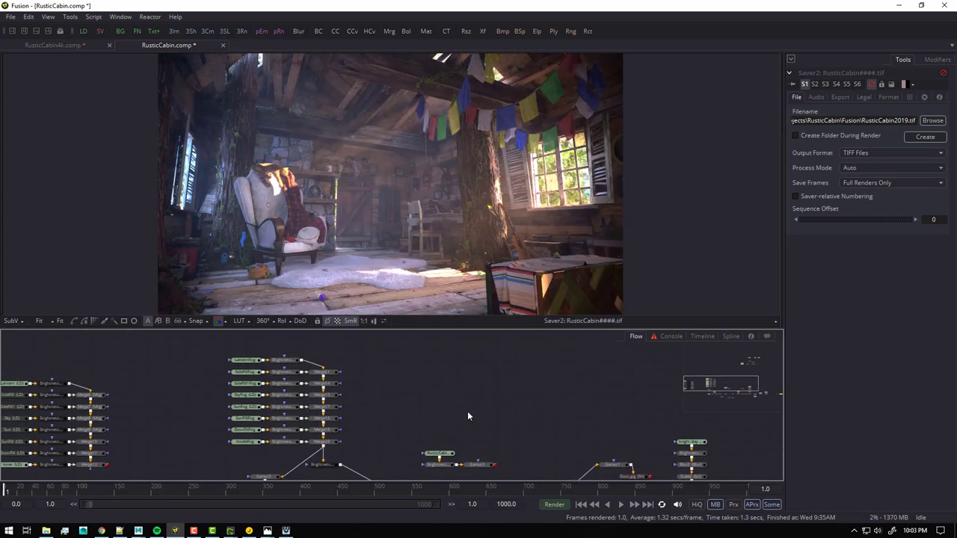
pyautogui.click(279, 410)
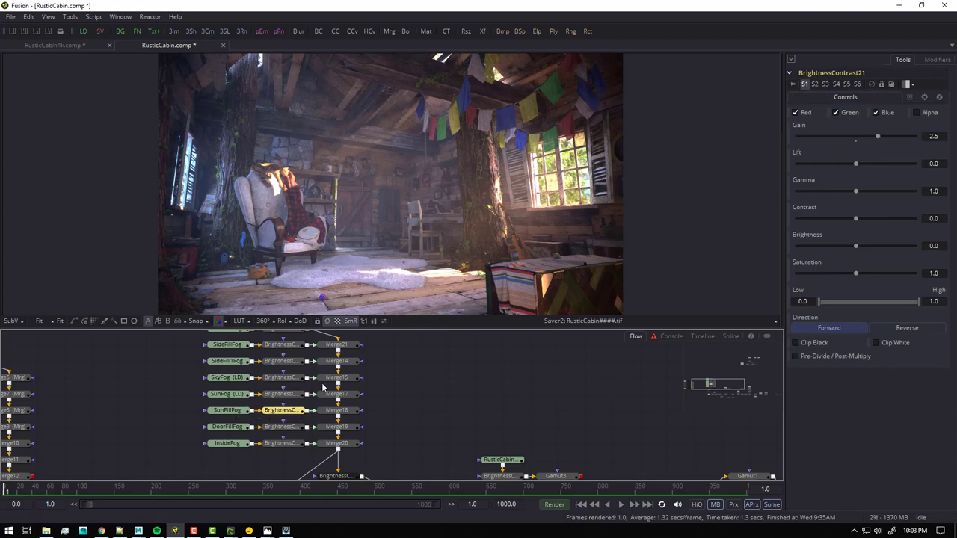
# Raise the SunFillFog, DoorFillFog and SunFog gains, SunFog near 4, then switch to Maya.
pyautogui.moveTo(877, 139)
pyautogui.mouseDown()
pyautogui.moveTo(900, 138)
pyautogui.moveTo(893, 140)
pyautogui.mouseUp()
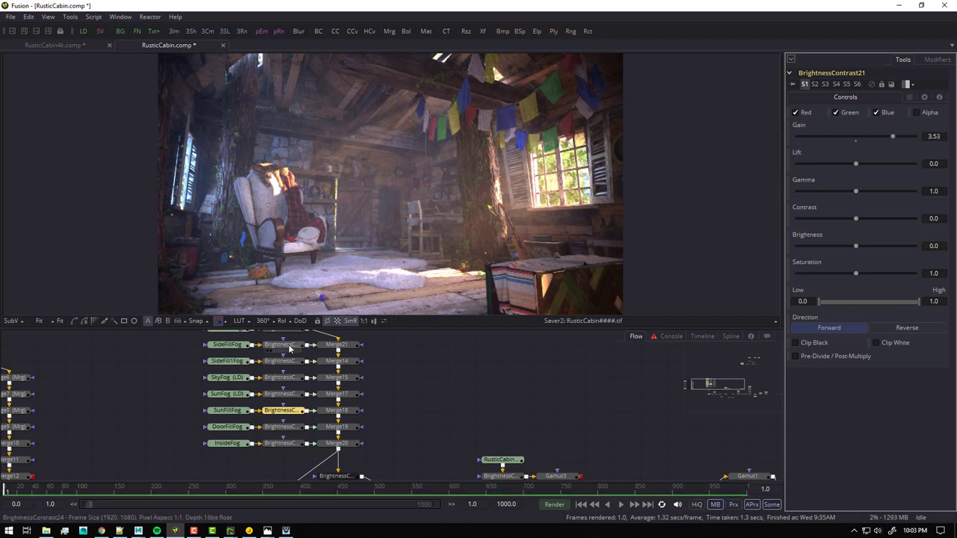
pyautogui.click(276, 430)
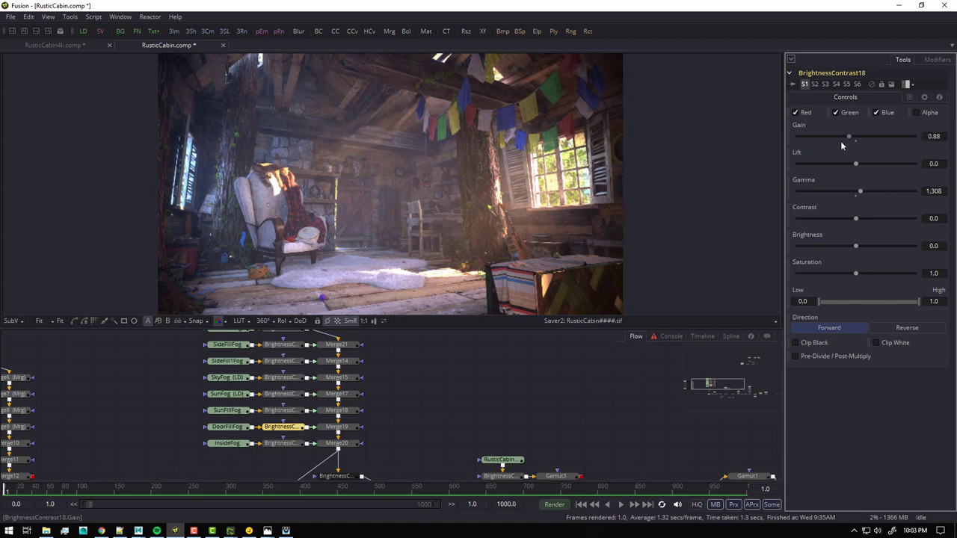
pyautogui.moveTo(868, 148); pyautogui.dragTo(917, 152)
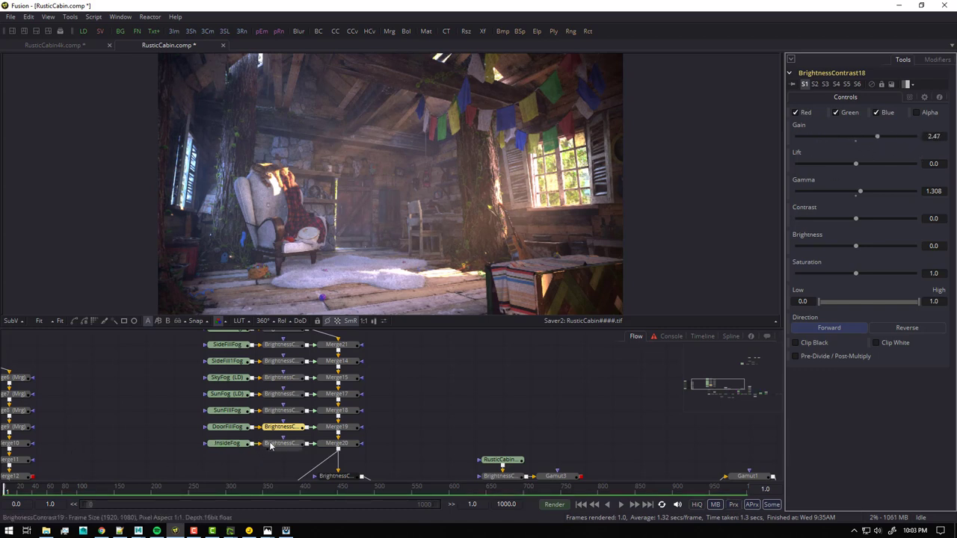
pyautogui.click(281, 395)
pyautogui.moveTo(856, 136); pyautogui.dragTo(895, 154)
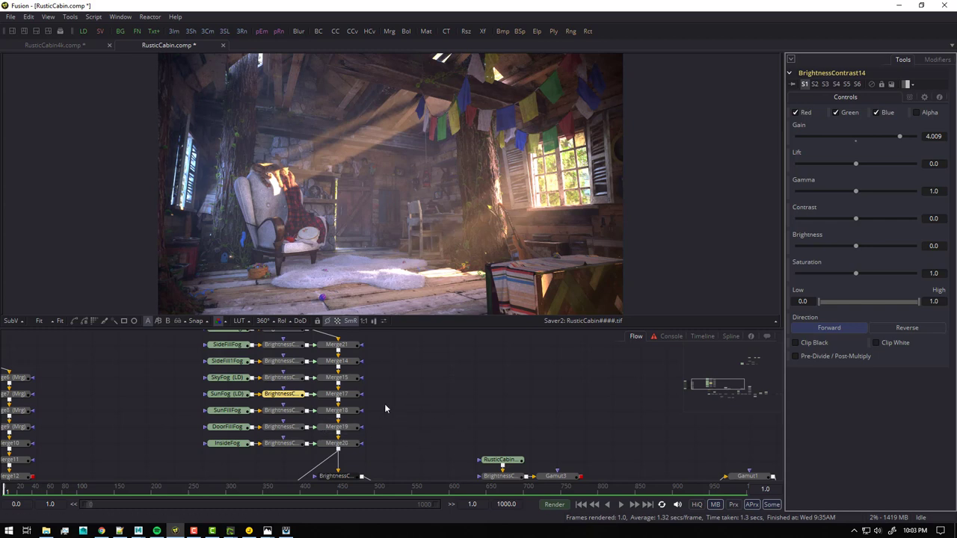
pyautogui.moveTo(128, 393); pyautogui.dragTo(121, 406, button='middle')
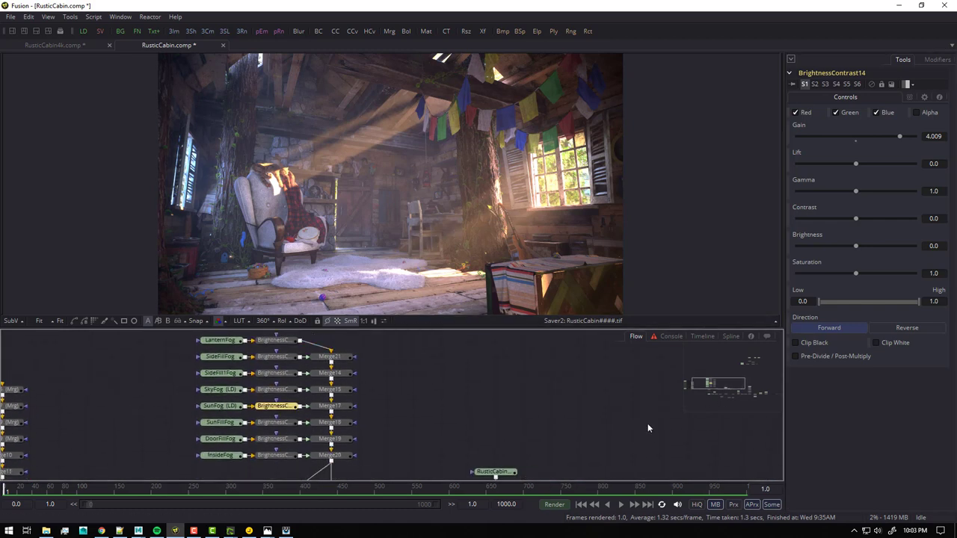
pyautogui.hotkey('alt', 'Tab')
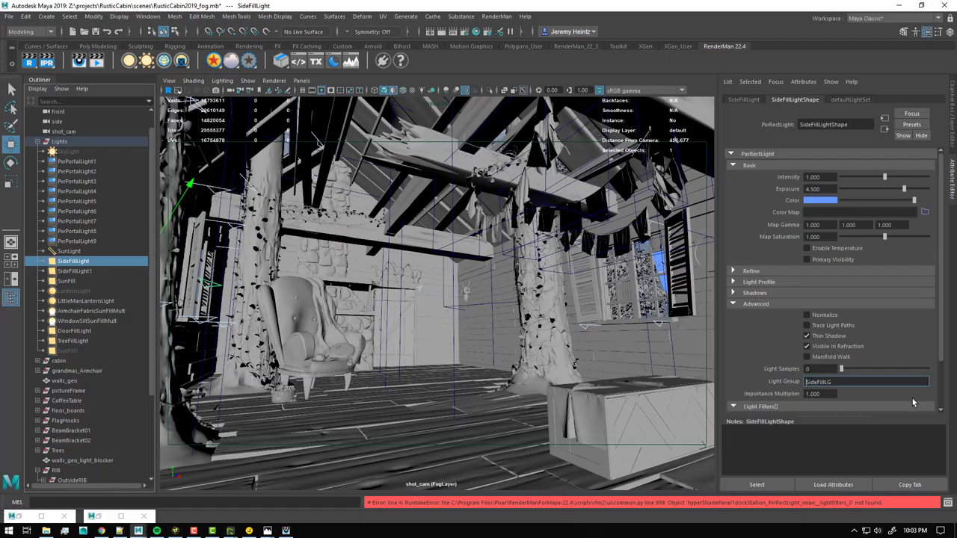